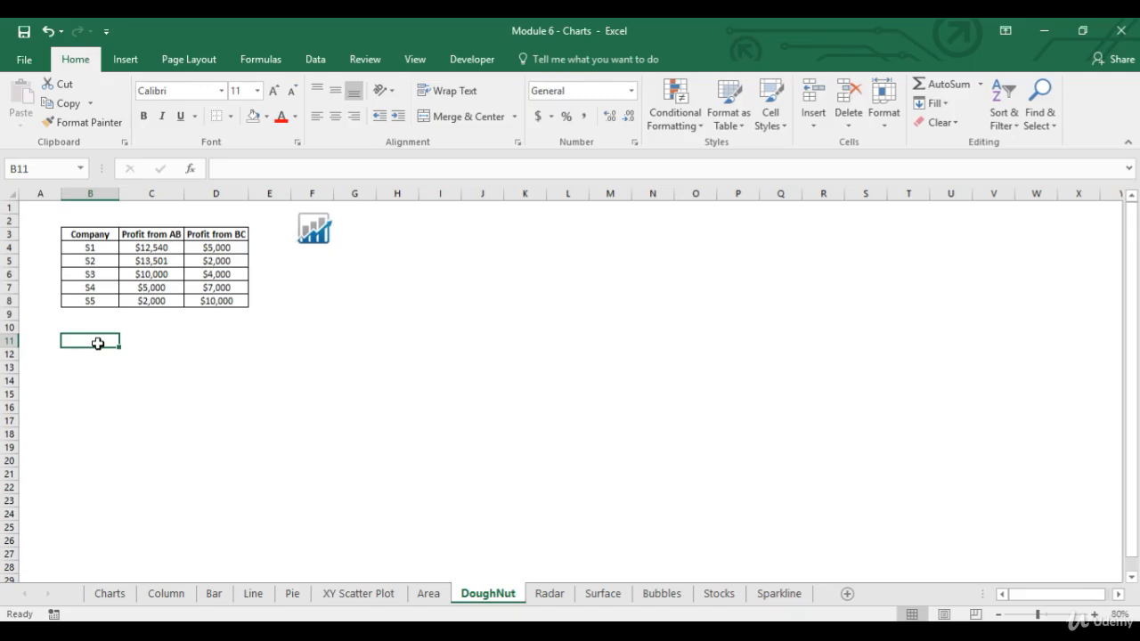
Step: Review the table's company names and its Profit from AB and Profit from BC columns
{"action": "left_click", "coordinate": [129, 236]}
{"action": "left_click_drag", "start_coordinate": [93, 235], "coordinate": [100, 302]}
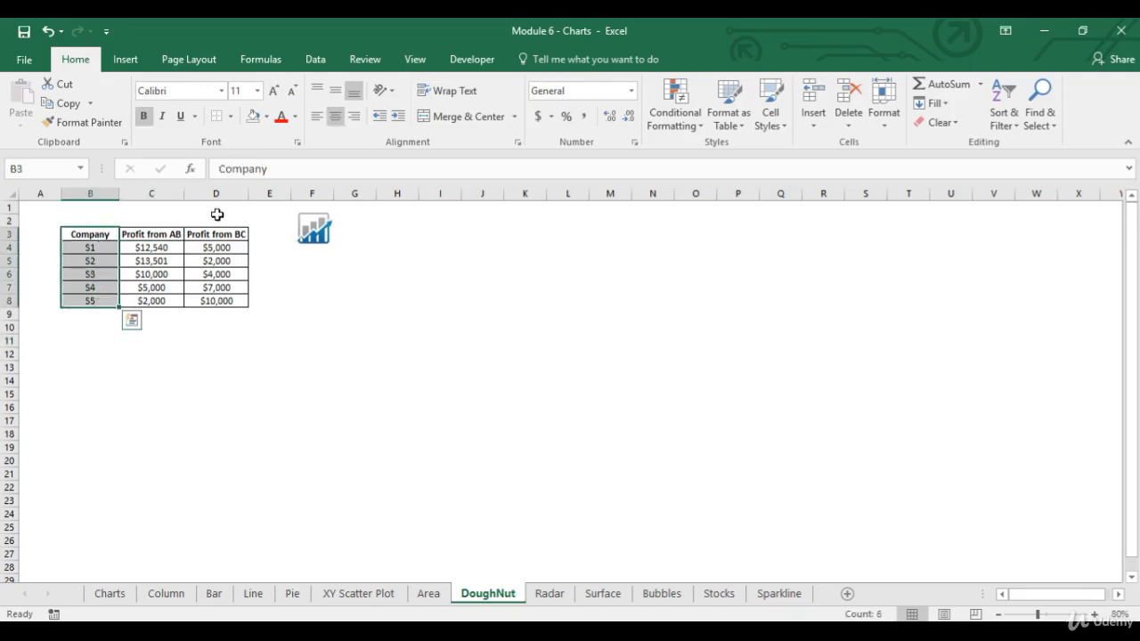
{"action": "mouse_move", "coordinate": [170, 230]}
{"action": "left_mouse_down"}
{"action": "mouse_move", "coordinate": [193, 232]}
{"action": "mouse_move", "coordinate": [171, 231]}
{"action": "left_mouse_up"}
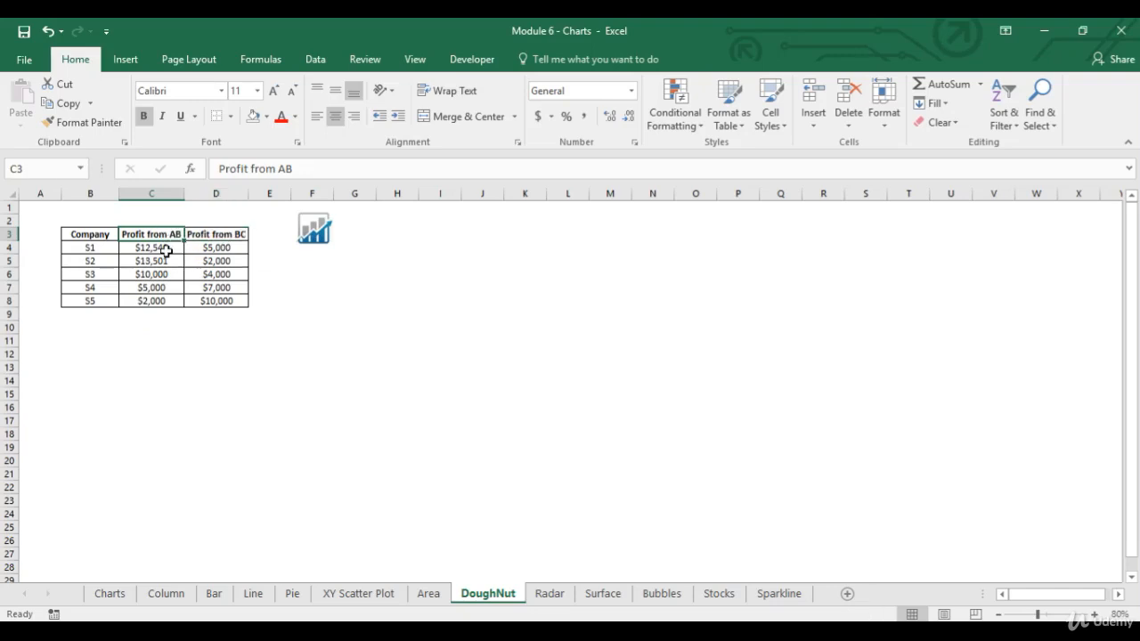
{"action": "left_click_drag", "start_coordinate": [166, 252], "coordinate": [171, 300]}
{"action": "left_click_drag", "start_coordinate": [222, 250], "coordinate": [225, 301]}
{"action": "left_click", "coordinate": [105, 247]}
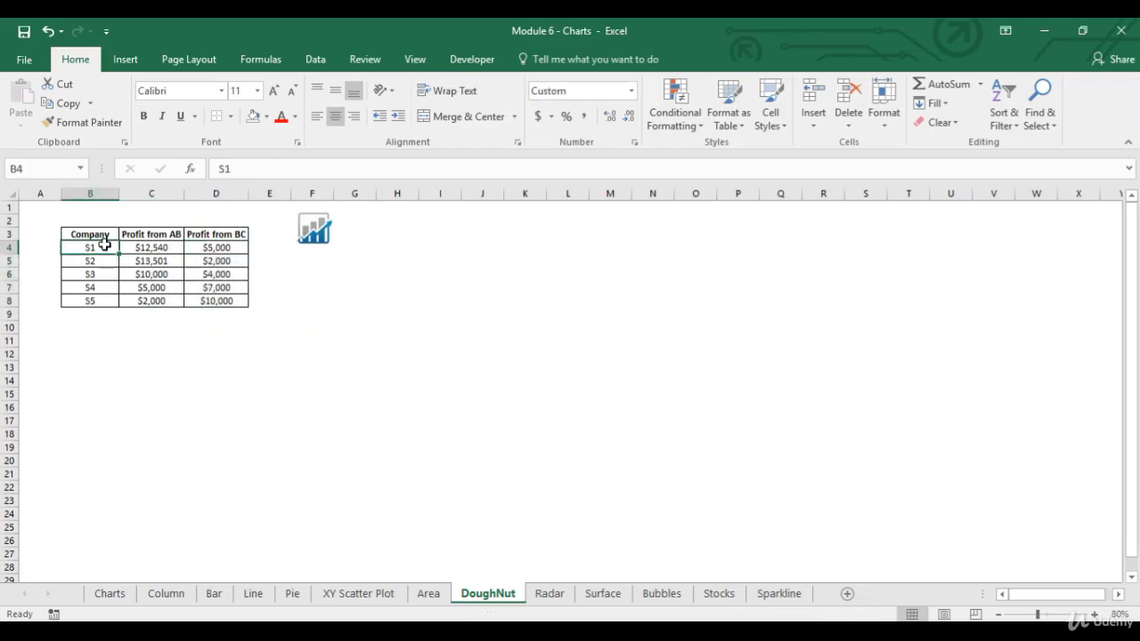
{"action": "left_click", "coordinate": [161, 248]}
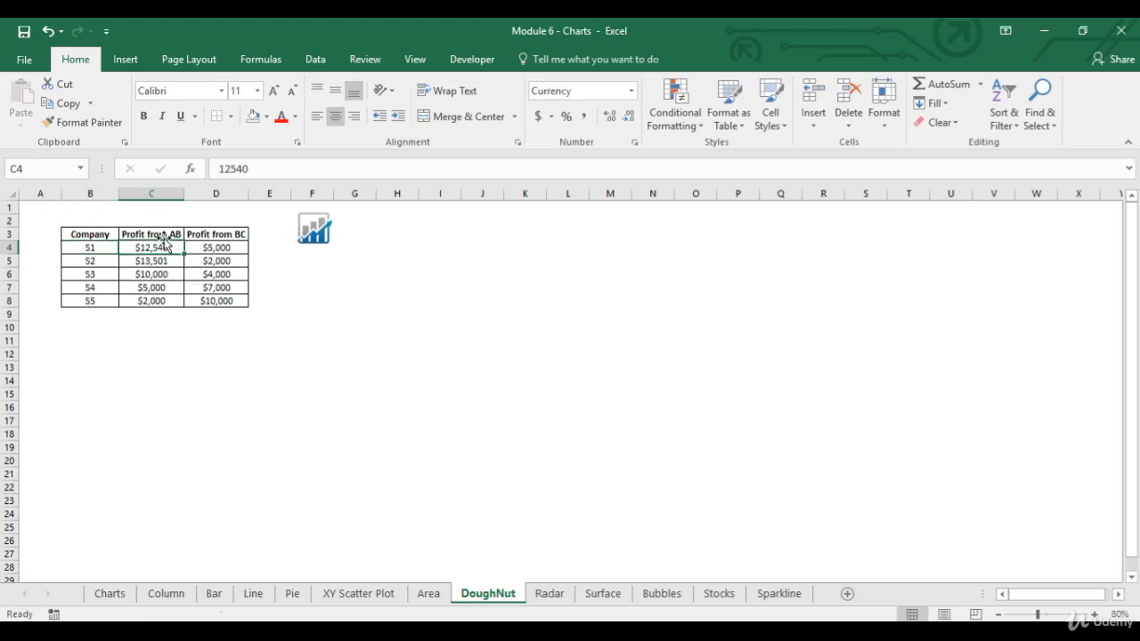
{"action": "left_click_drag", "start_coordinate": [162, 235], "coordinate": [220, 301]}
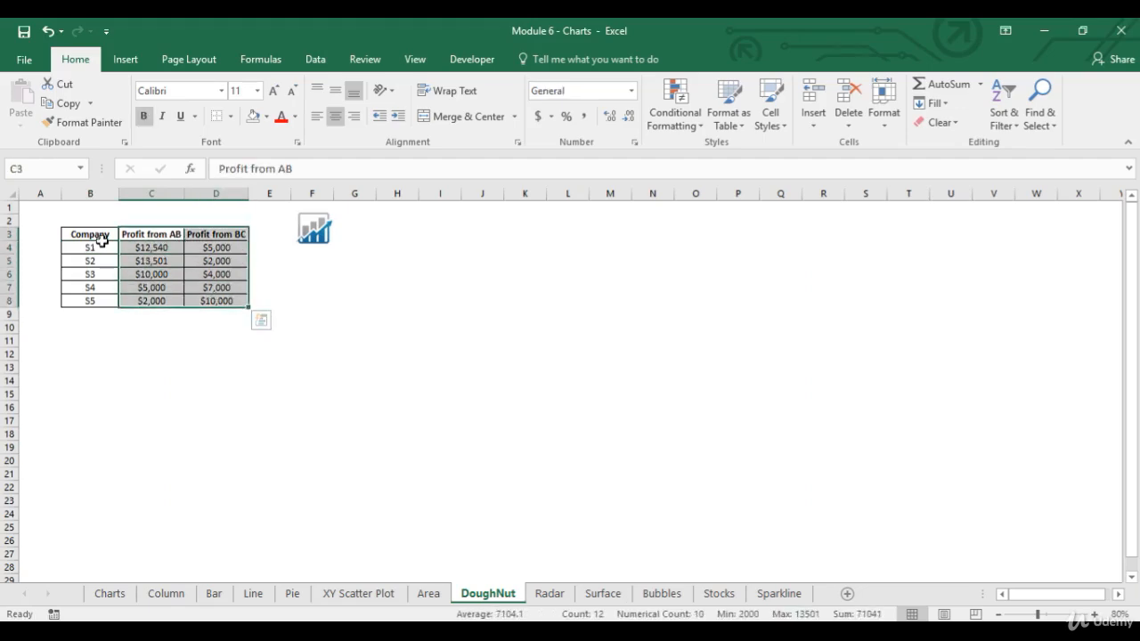
Step: Insert a doughnut chart from the table range B3:D8, using the variant with companies as segments, and enlarge it
{"action": "left_click_drag", "start_coordinate": [102, 239], "coordinate": [221, 301]}
{"action": "left_click", "coordinate": [125, 59]}
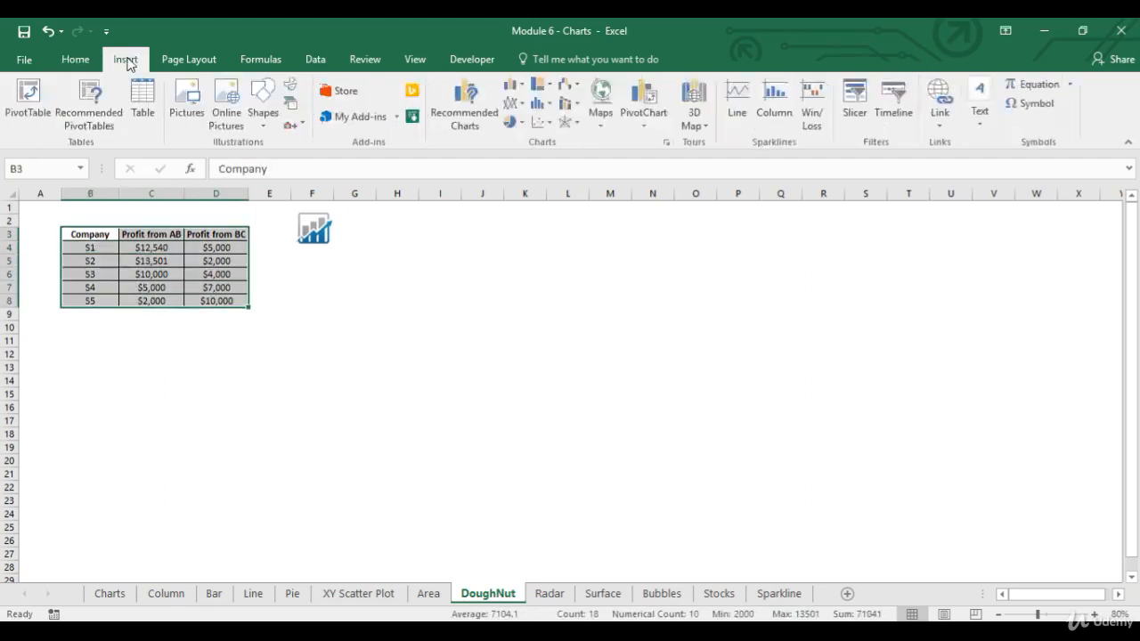
{"action": "left_click", "coordinate": [465, 107]}
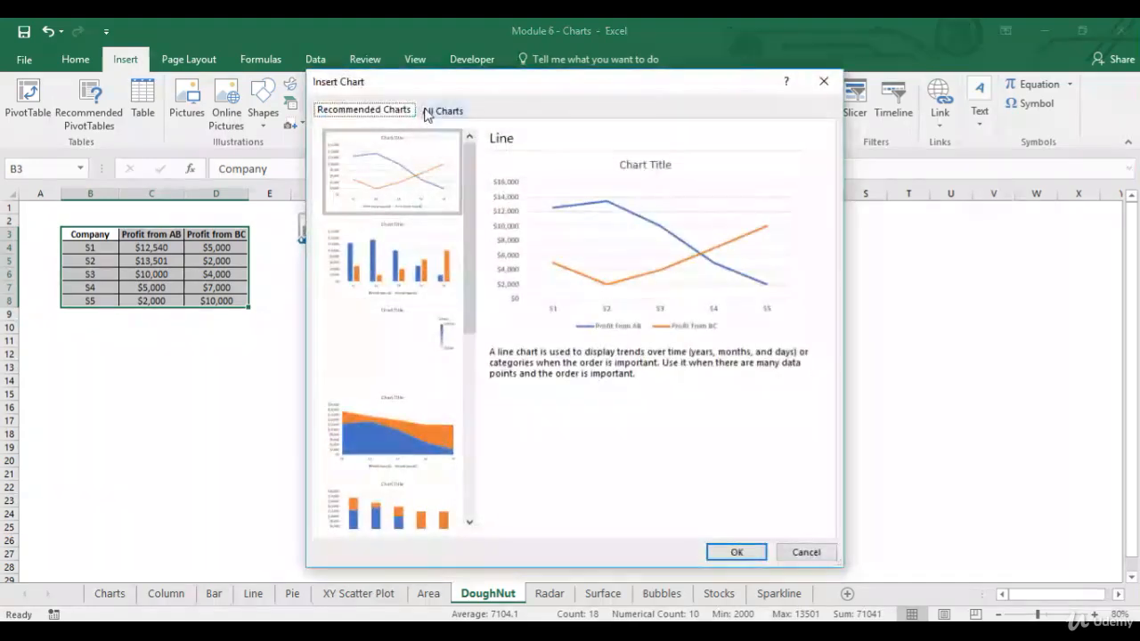
{"action": "left_click", "coordinate": [443, 111]}
{"action": "left_click", "coordinate": [361, 200]}
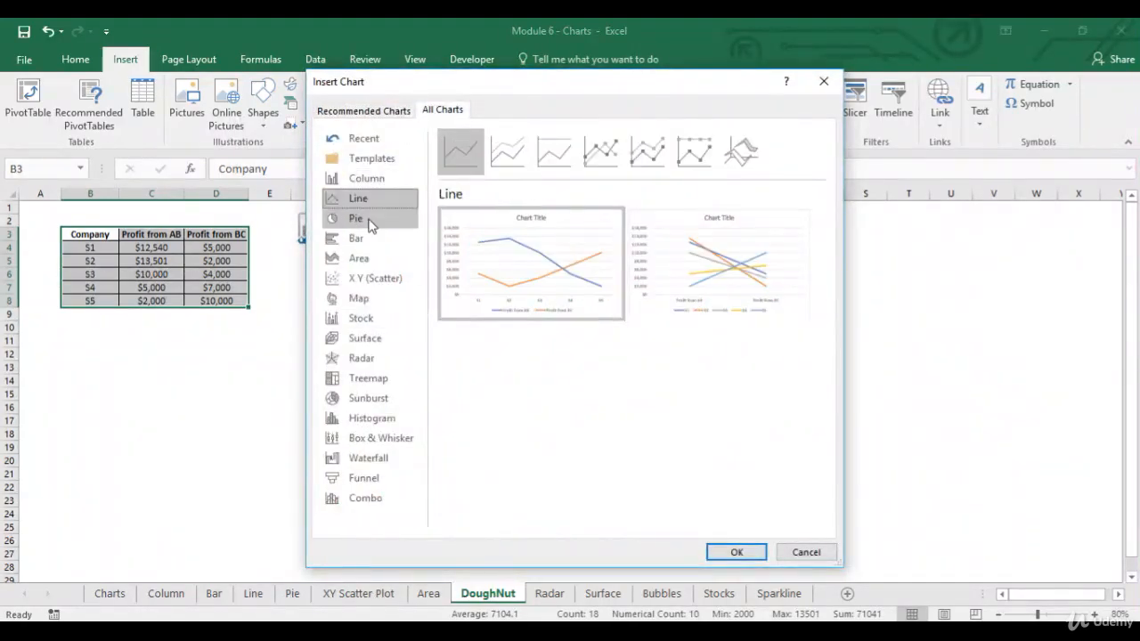
{"action": "left_click", "coordinate": [359, 217]}
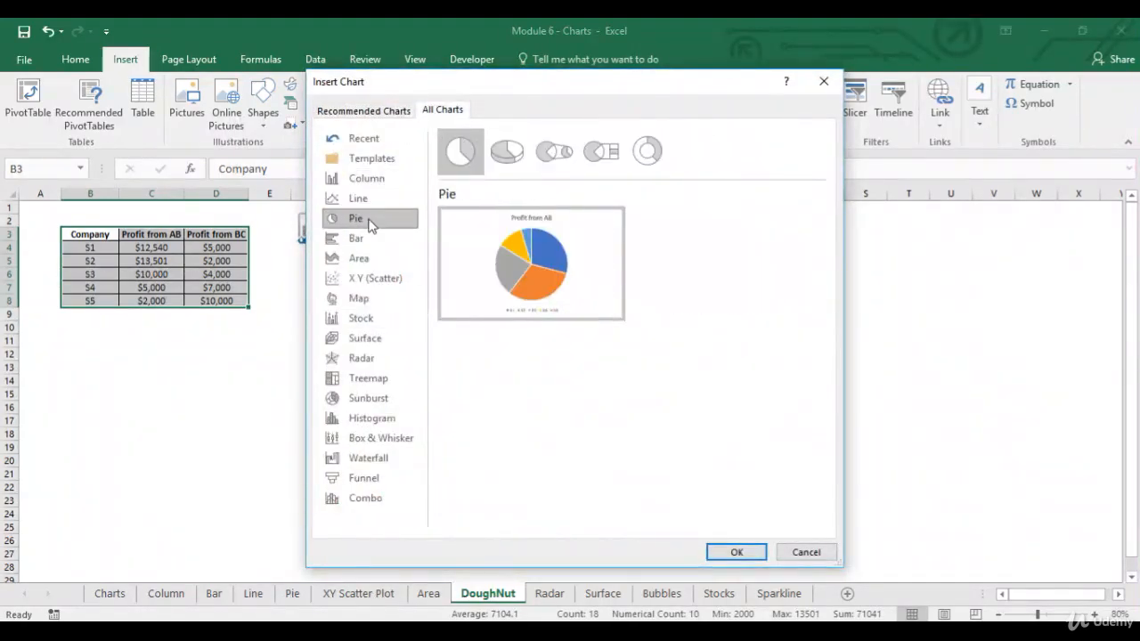
{"action": "left_click", "coordinate": [649, 153]}
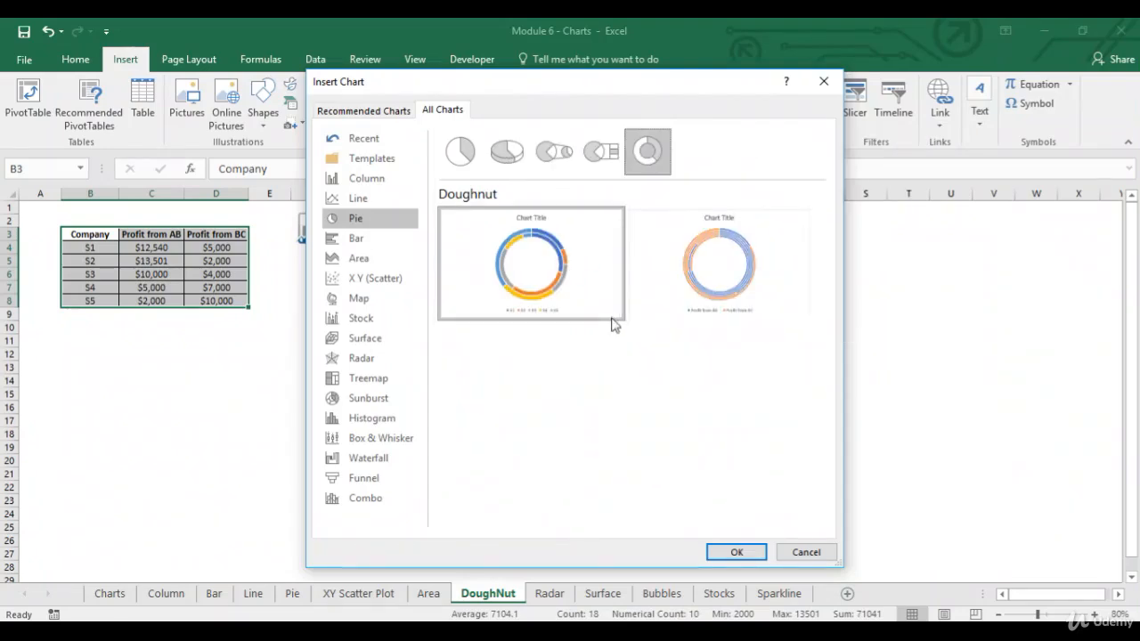
{"action": "mouse_move", "coordinate": [674, 307]}
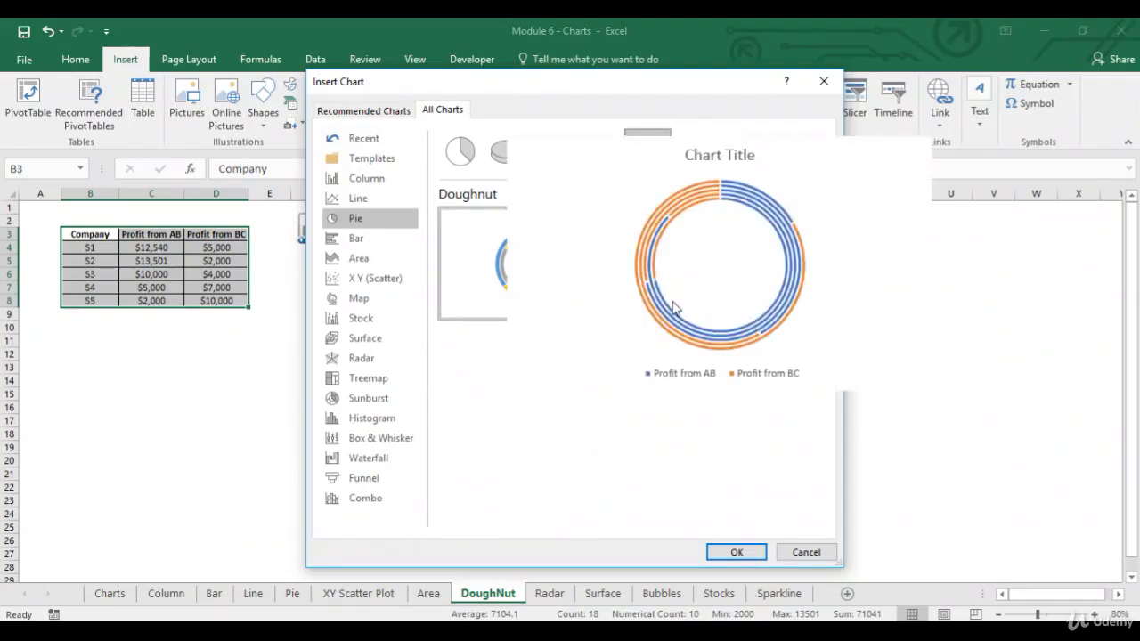
{"action": "mouse_move", "coordinate": [561, 309]}
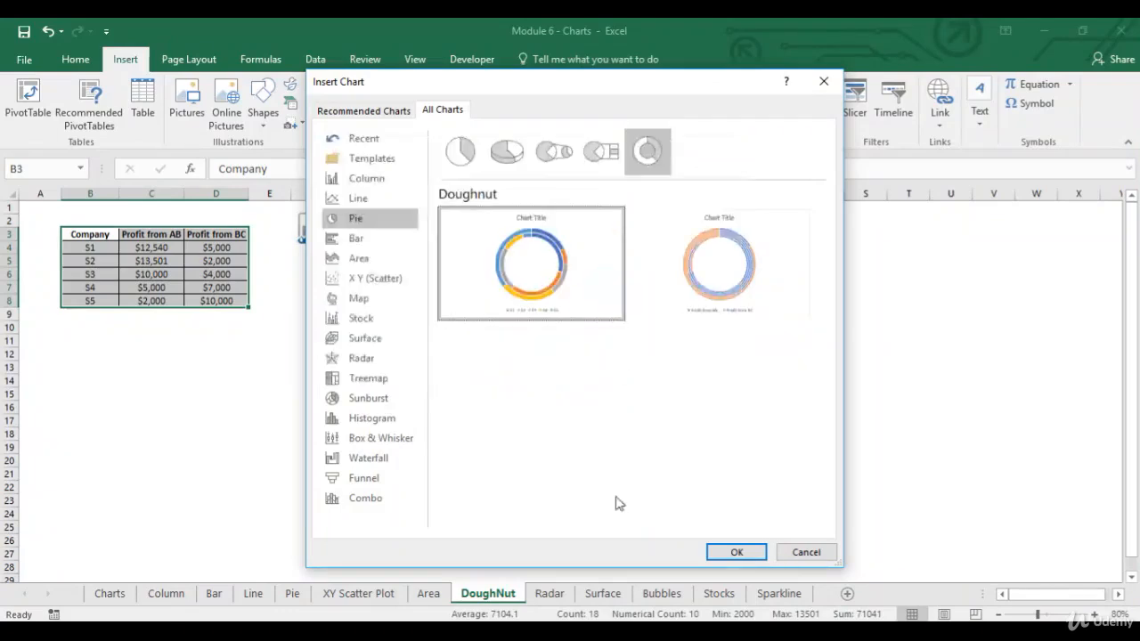
{"action": "left_click", "coordinate": [752, 553]}
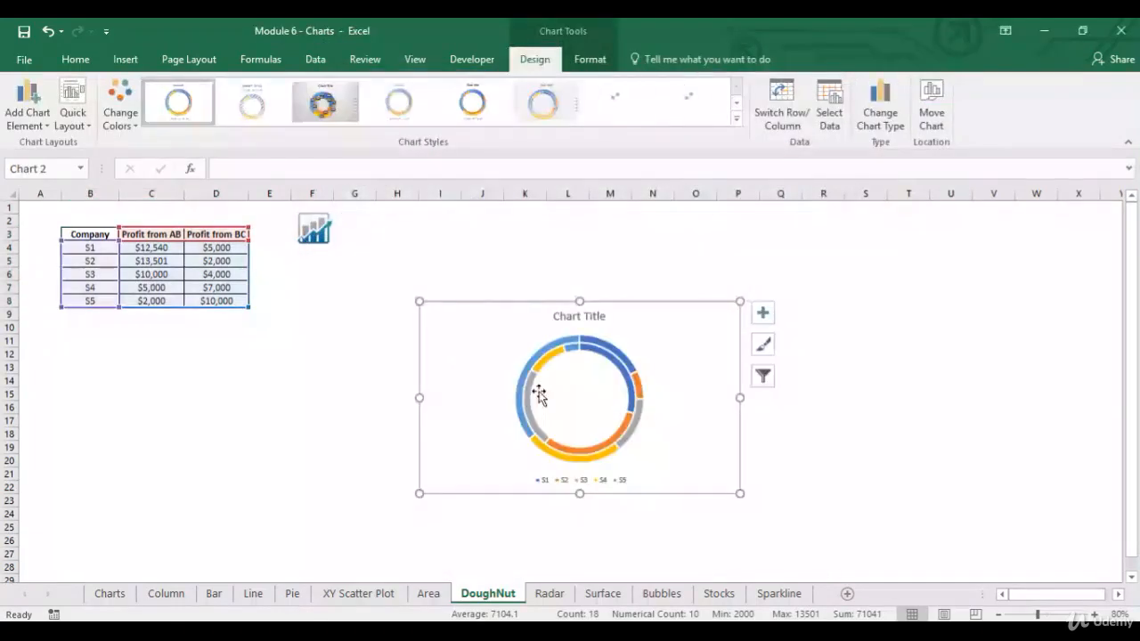
{"action": "left_click_drag", "start_coordinate": [420, 493], "coordinate": [294, 543]}
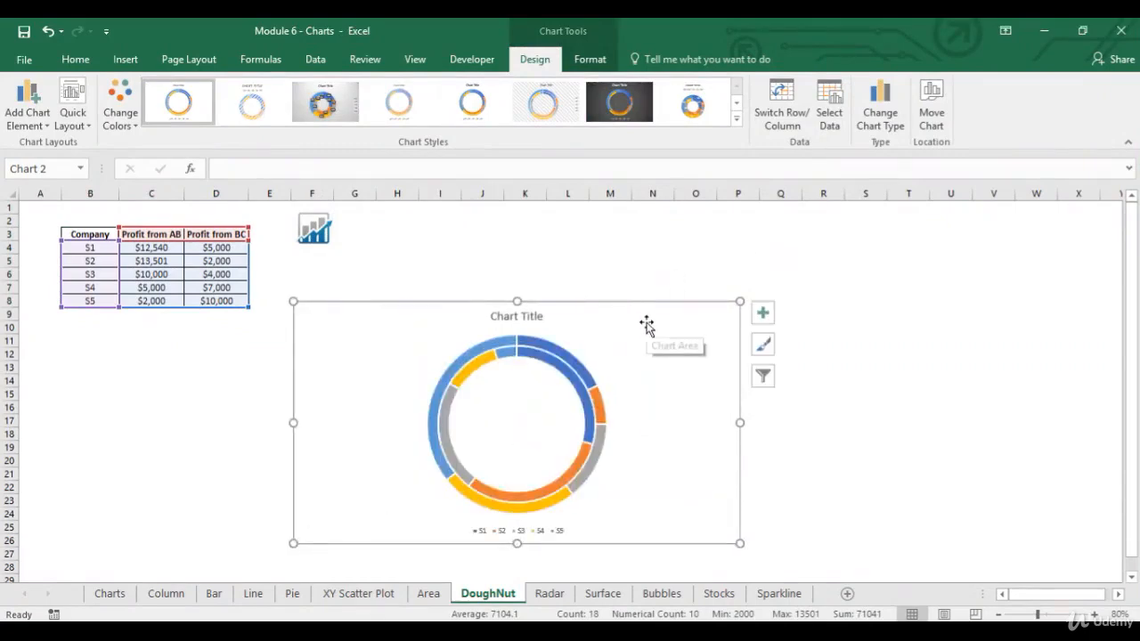
Step: Place the doughnut chart's legend at the top and add data labels to the segments
{"action": "left_click", "coordinate": [517, 531]}
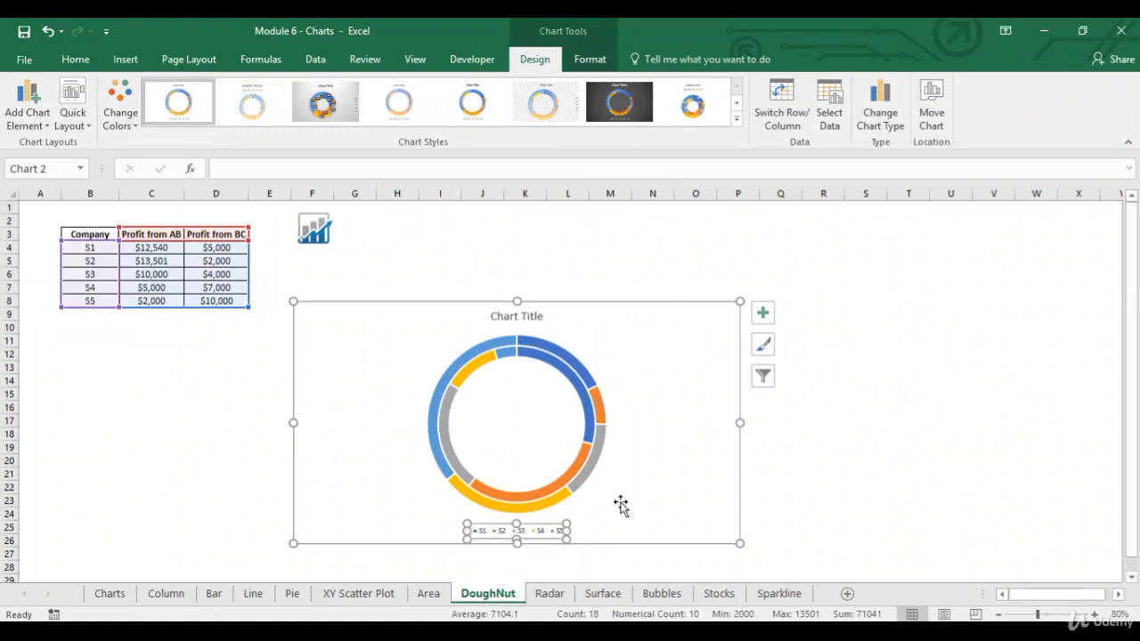
{"action": "left_click", "coordinate": [762, 312]}
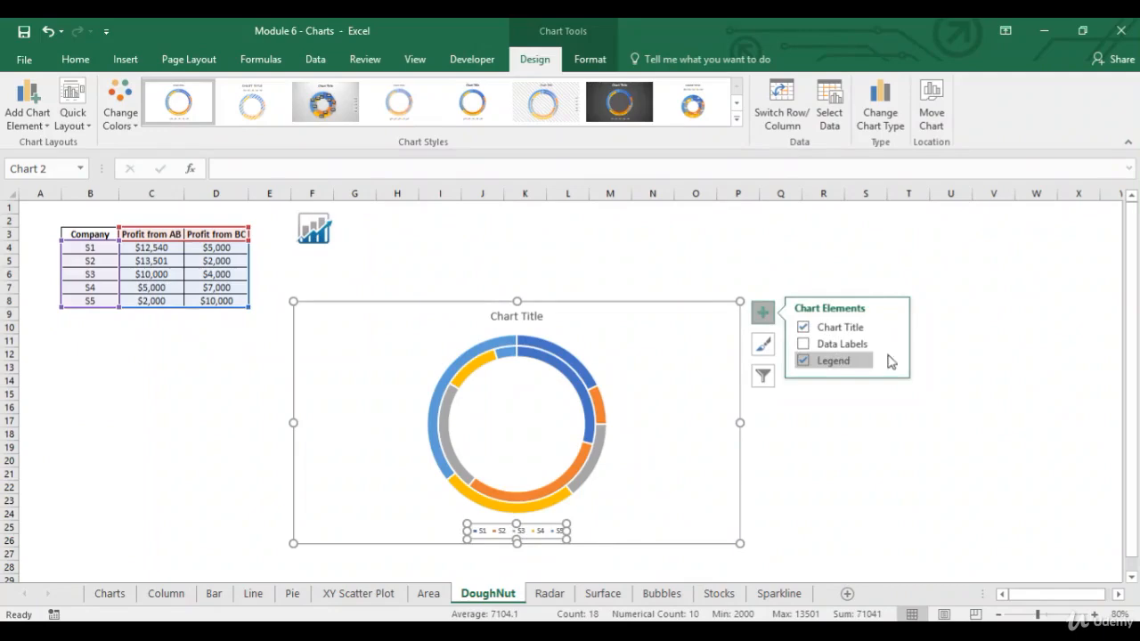
{"action": "left_click", "coordinate": [890, 361]}
{"action": "left_click", "coordinate": [931, 378]}
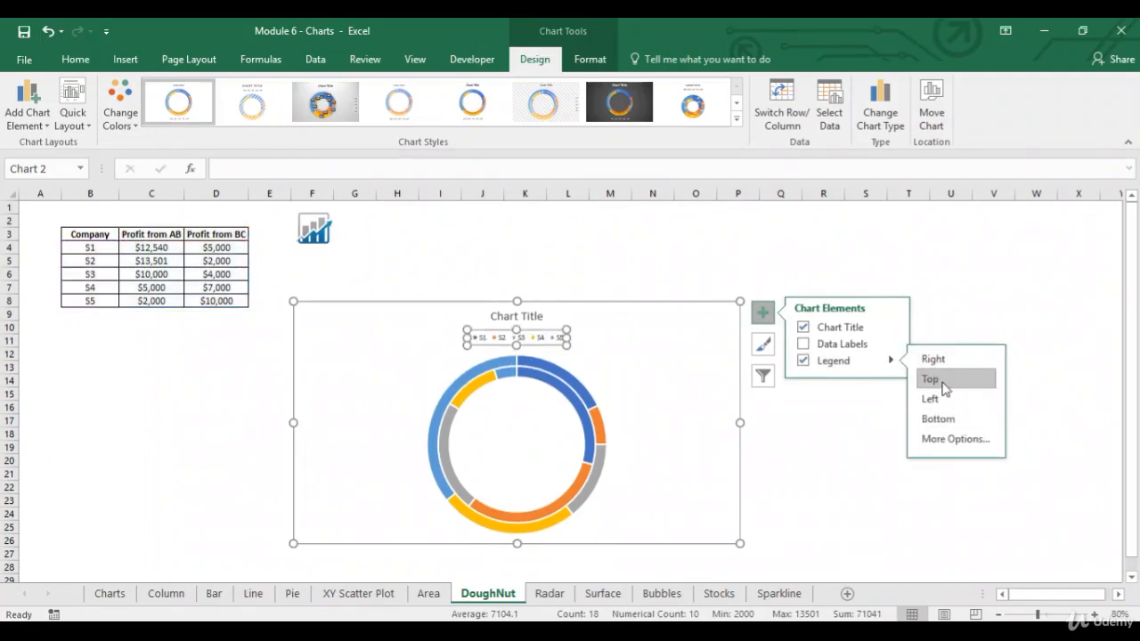
{"action": "left_click", "coordinate": [803, 344]}
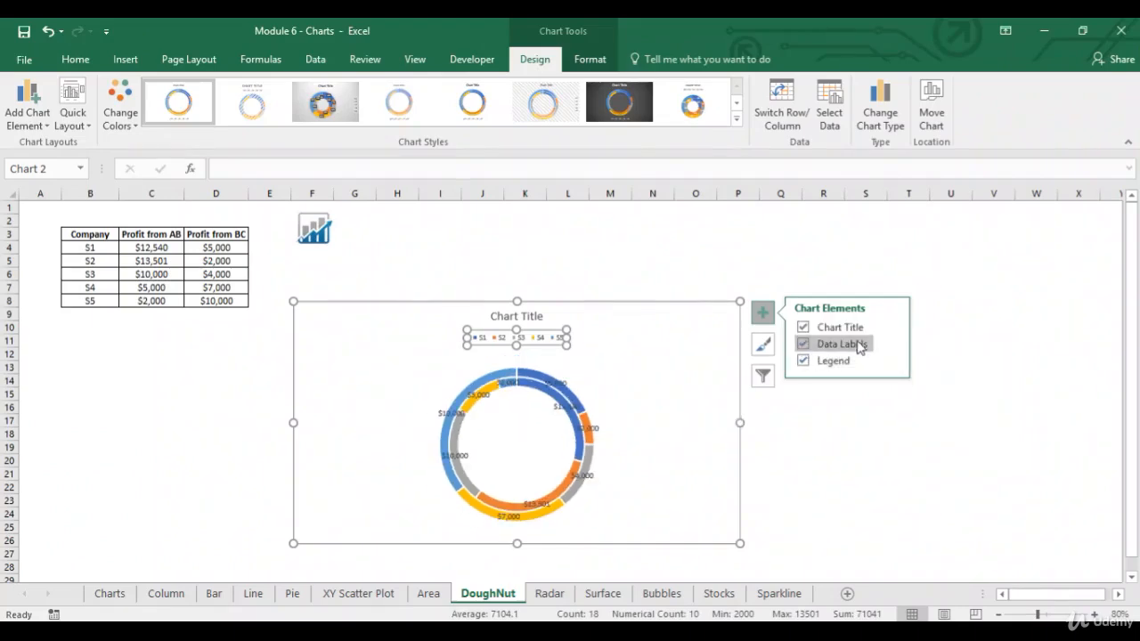
{"action": "left_click", "coordinate": [696, 348]}
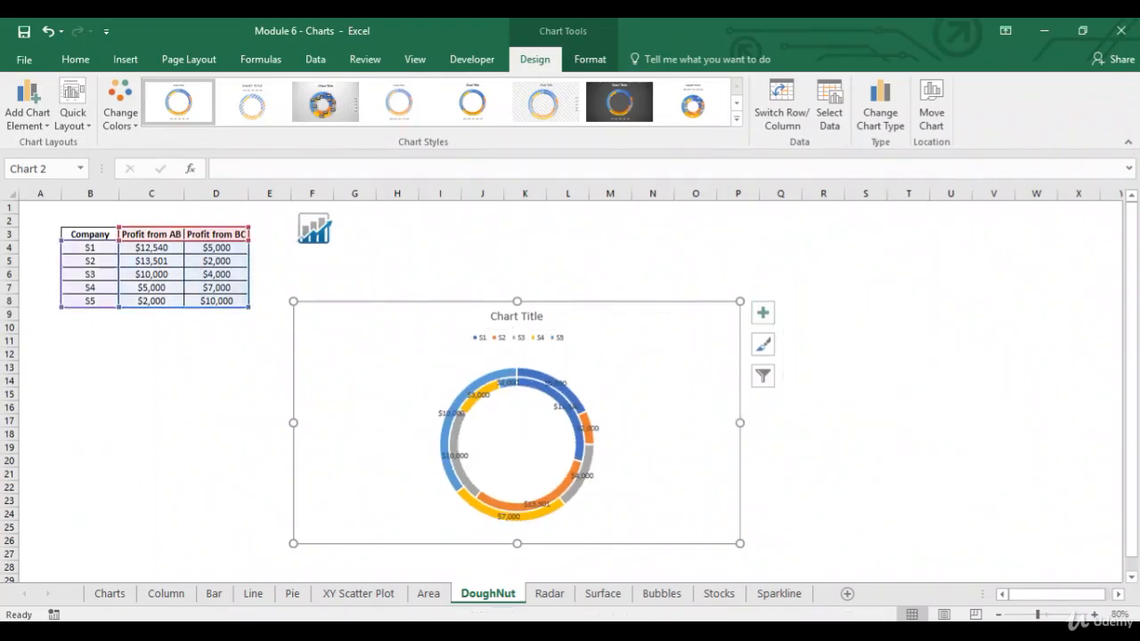
Step: Inspect the chart's outer and inner rings to identify which profit column each one represents
{"action": "left_click", "coordinate": [1095, 615]}
{"action": "left_click", "coordinate": [1094, 615]}
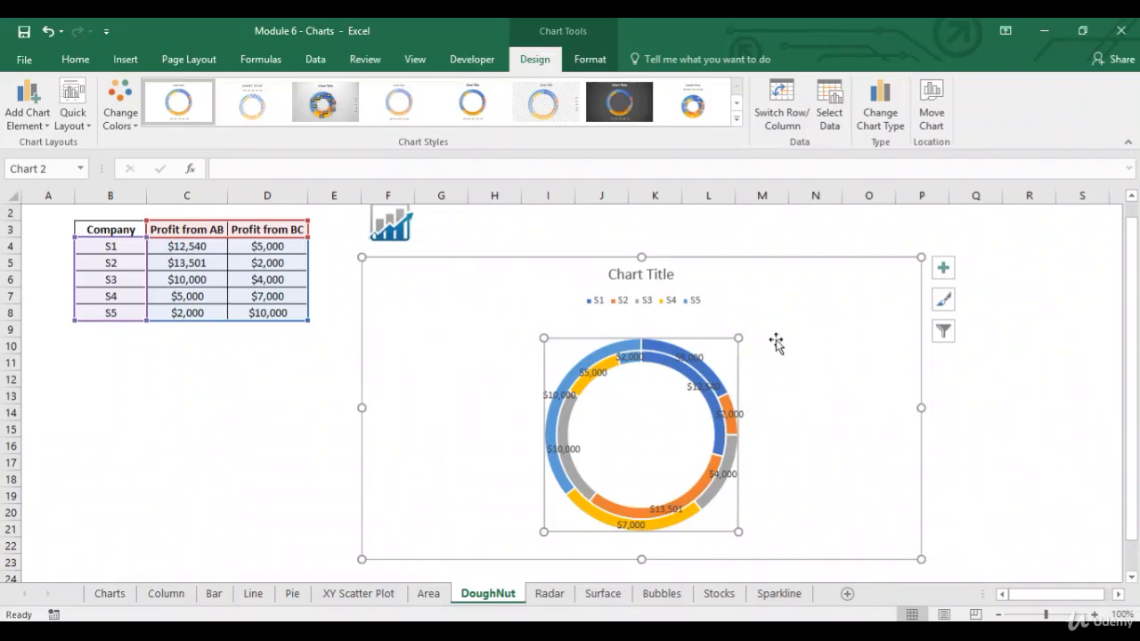
{"action": "left_click", "coordinate": [710, 372]}
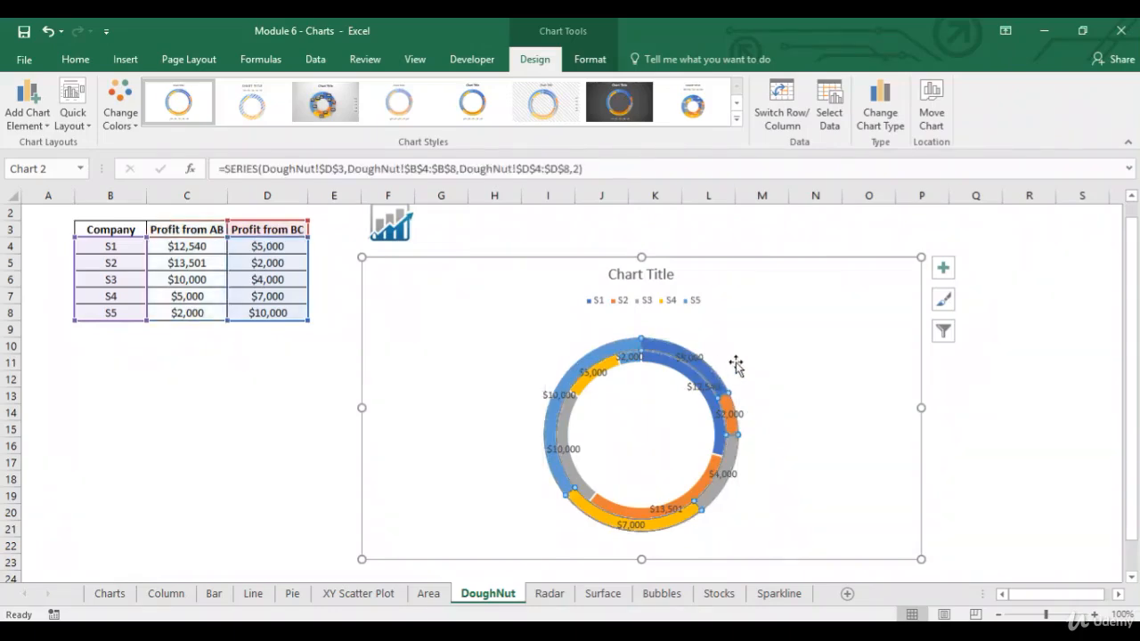
{"action": "mouse_move", "coordinate": [708, 374]}
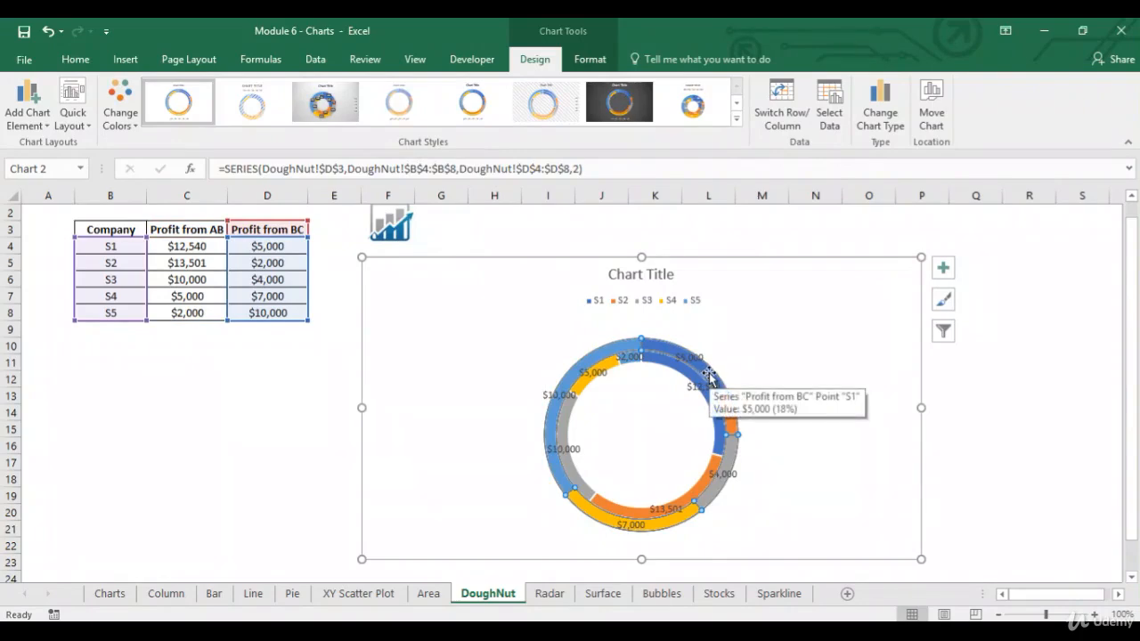
{"action": "left_click", "coordinate": [688, 381]}
{"action": "left_click", "coordinate": [682, 378]}
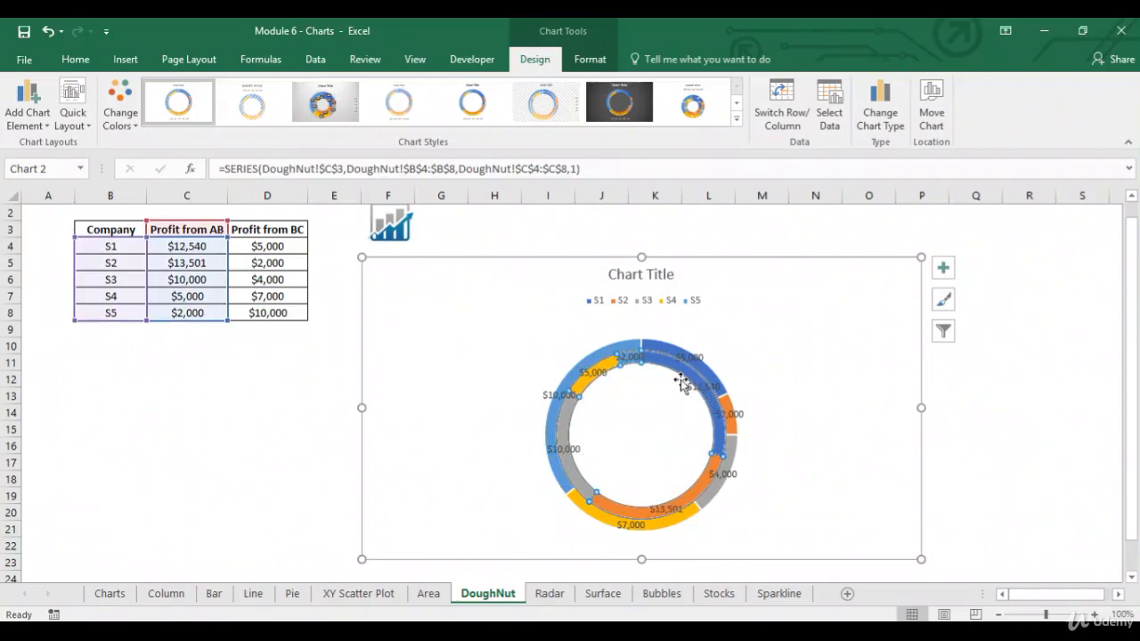
{"action": "left_click", "coordinate": [759, 366]}
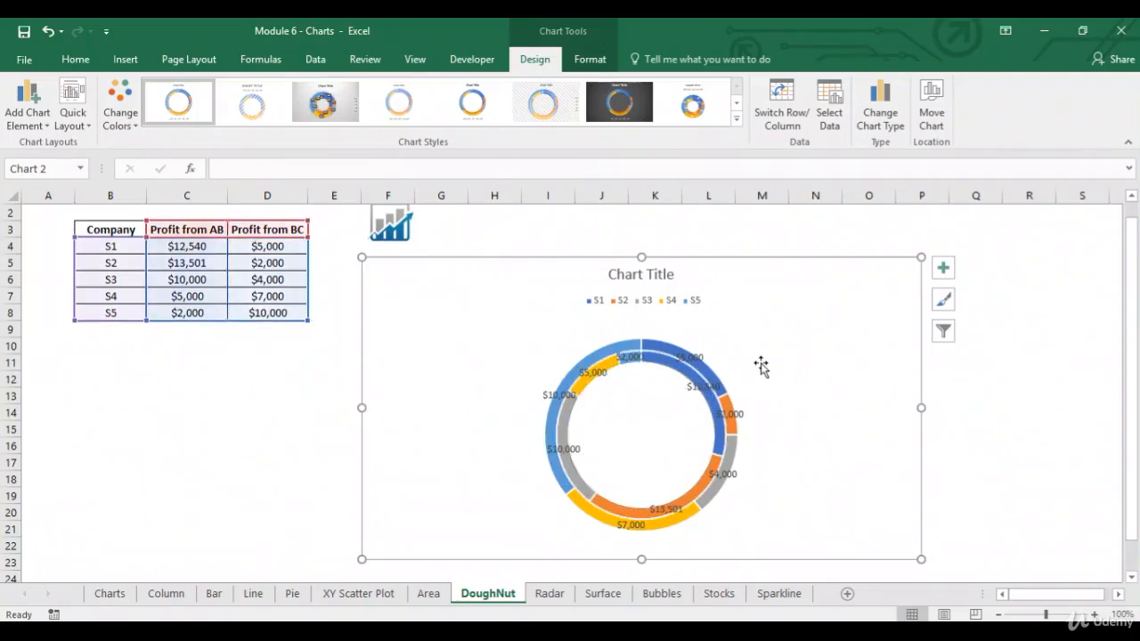
{"action": "left_click", "coordinate": [714, 376]}
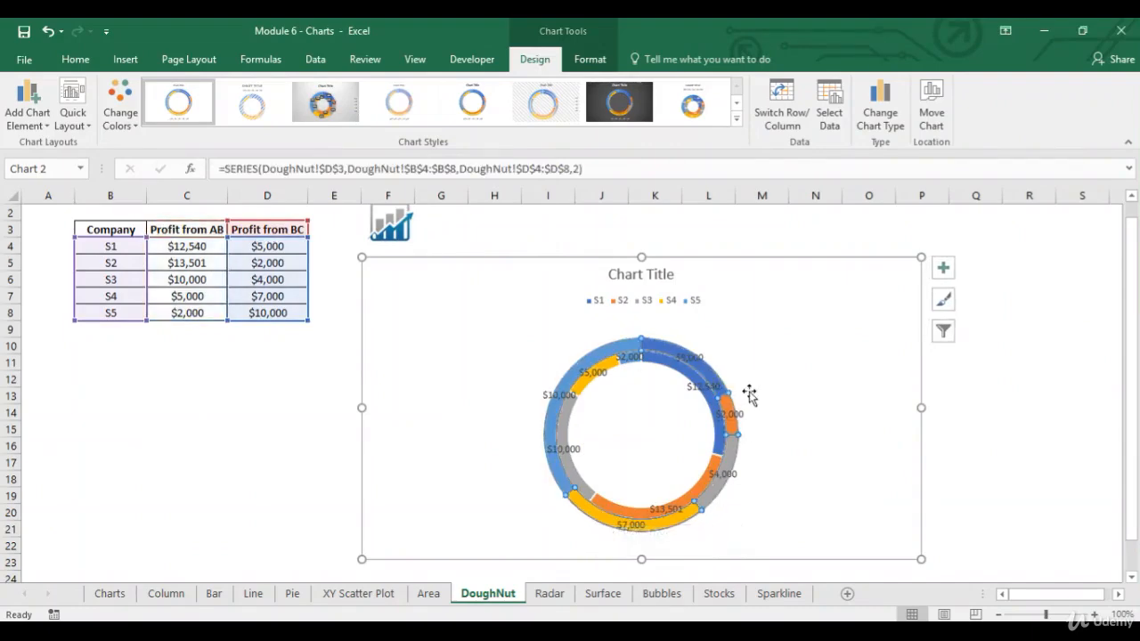
{"action": "left_click", "coordinate": [684, 383]}
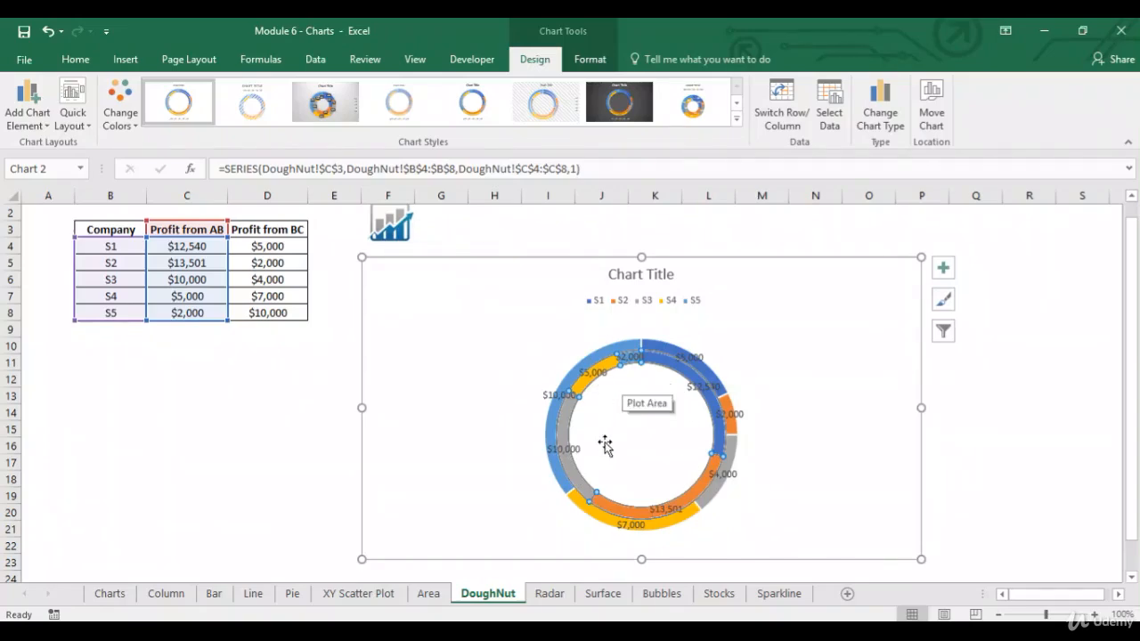
{"action": "left_click", "coordinate": [237, 364]}
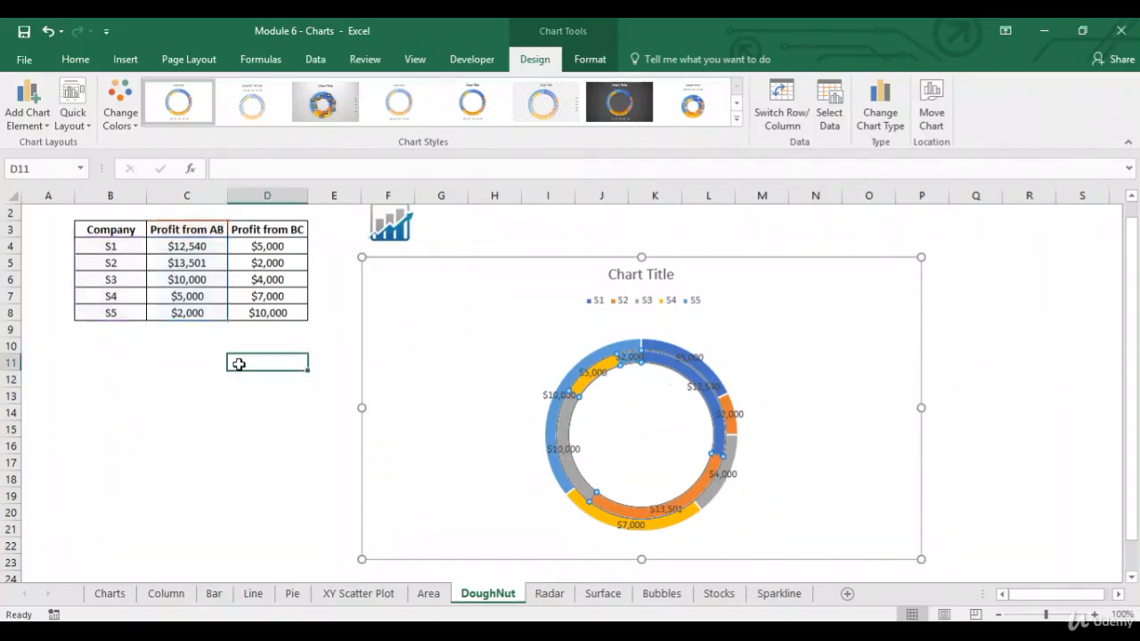
Step: Compare the Profit from AB values of companies S1 to S5 with the chart, and check S5's segments in both rings
{"action": "left_click", "coordinate": [188, 247]}
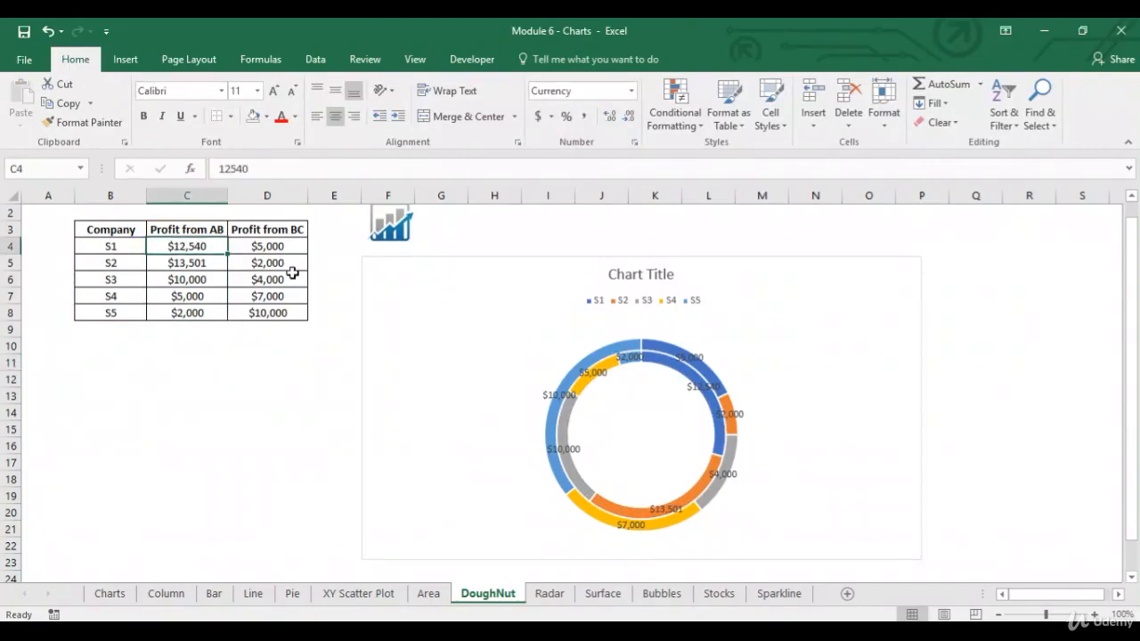
{"action": "key", "text": "shift+Right"}
{"action": "key", "text": "Left"}
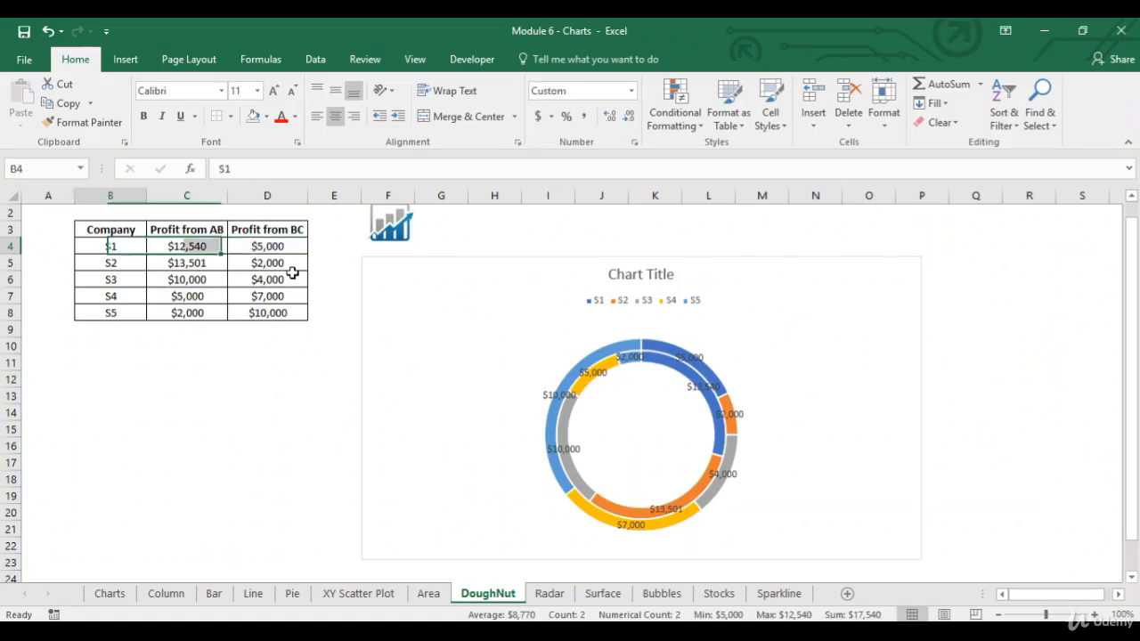
{"action": "key", "text": "Right"}
{"action": "key", "text": "Down"}
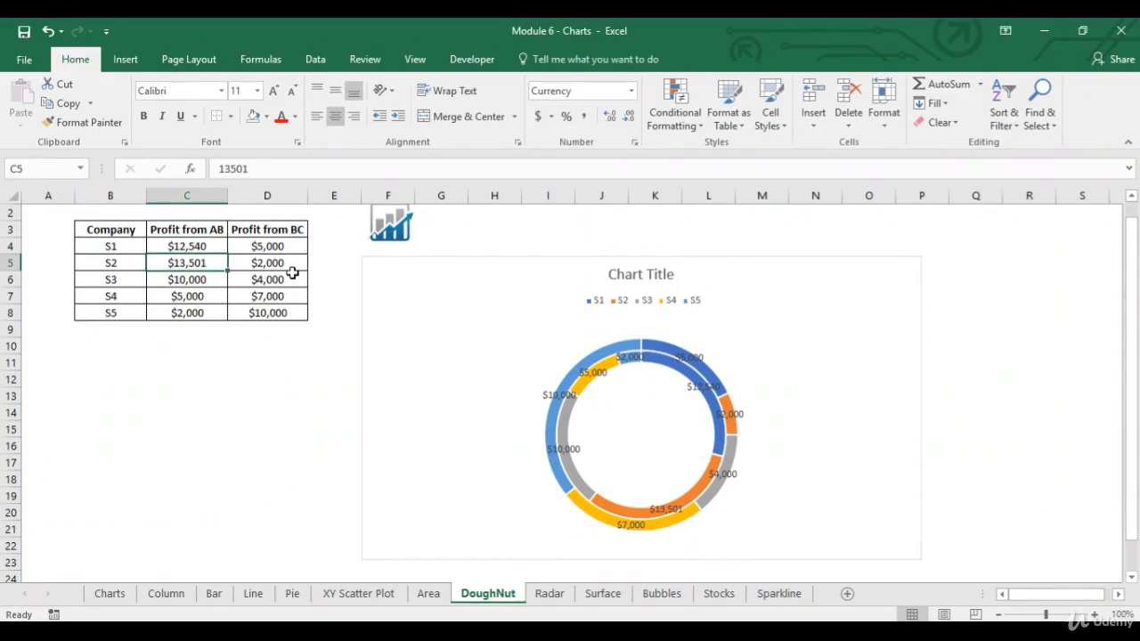
{"action": "key", "text": "Down"}
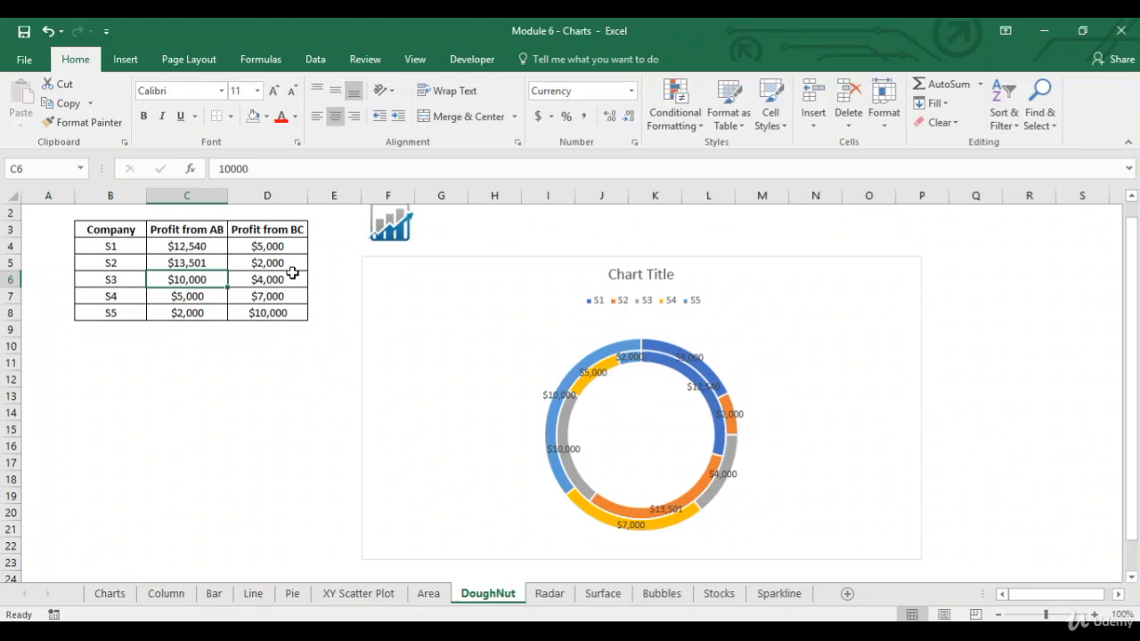
{"action": "key", "text": "Down"}
{"action": "key", "text": "Down"}
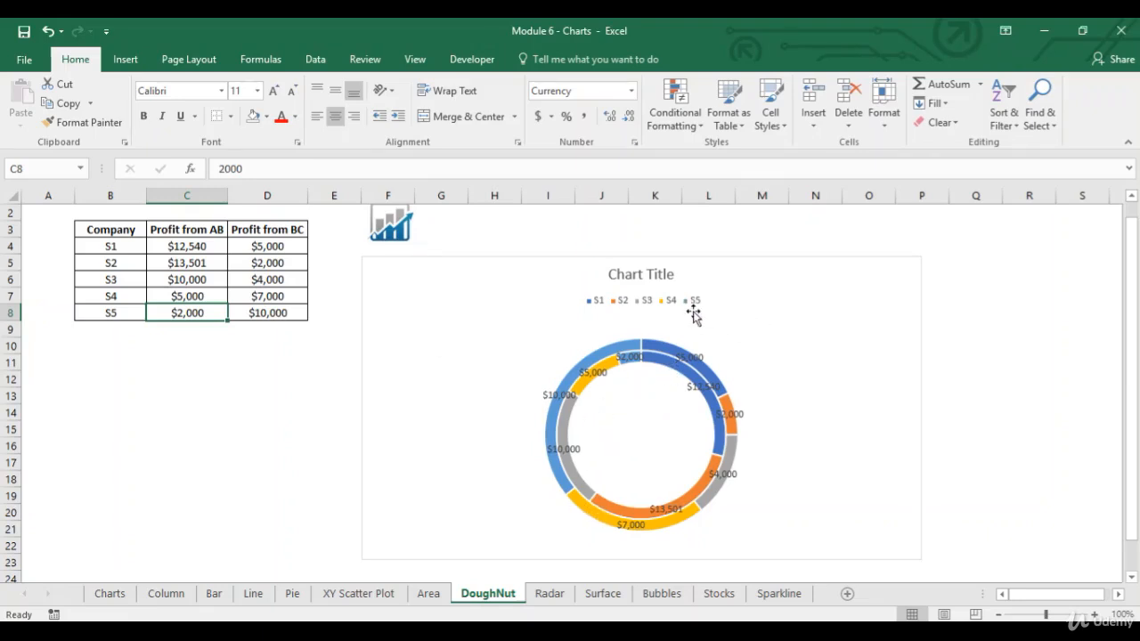
{"action": "left_click", "coordinate": [549, 426]}
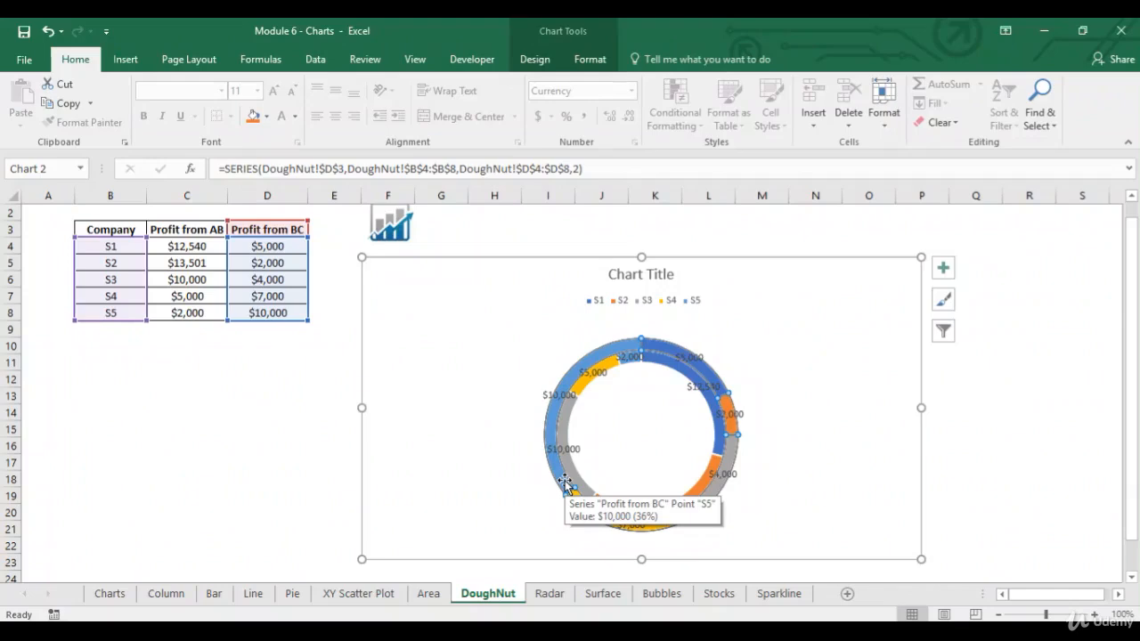
{"action": "left_click", "coordinate": [630, 360]}
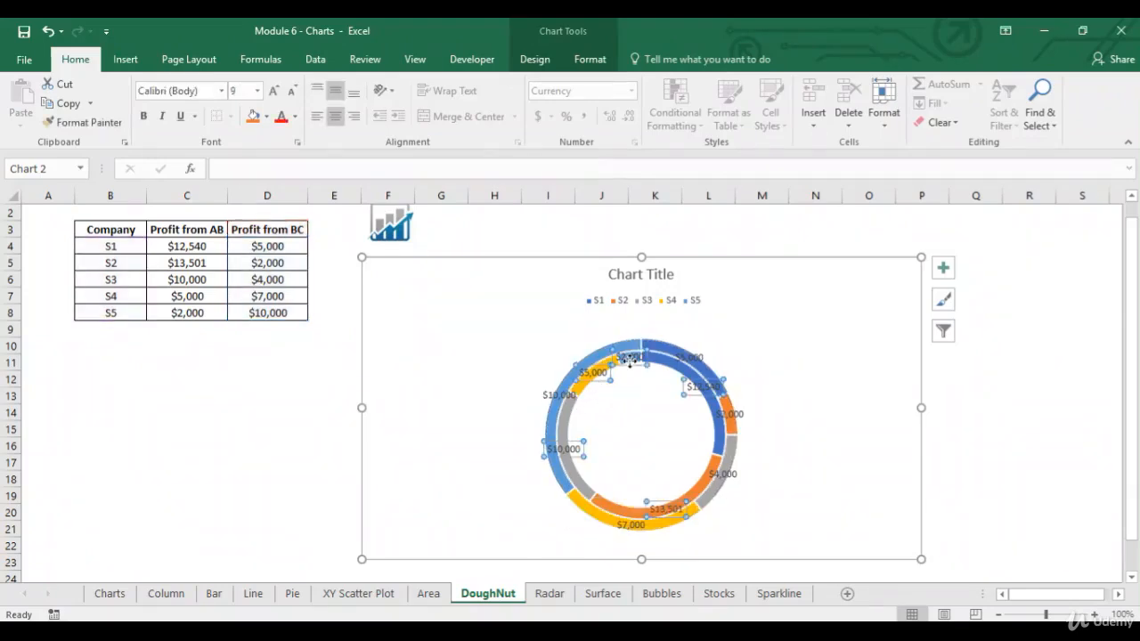
{"action": "left_click", "coordinate": [631, 374]}
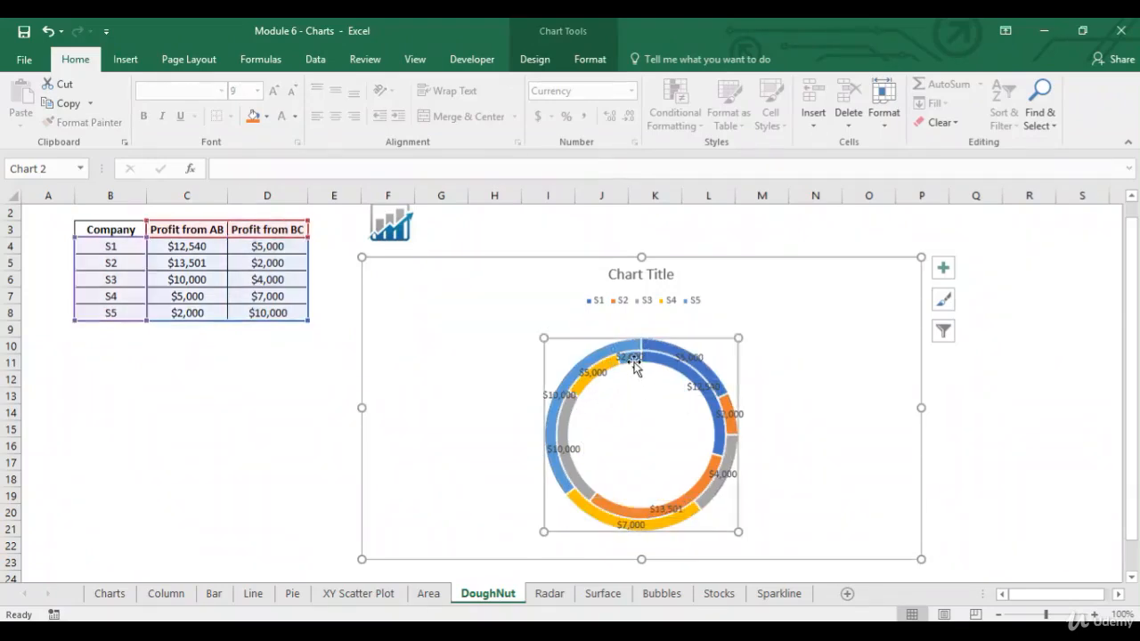
Step: Deselect the doughnut chart and return to cell A1 of the DoughNut sheet
{"action": "left_click", "coordinate": [461, 406]}
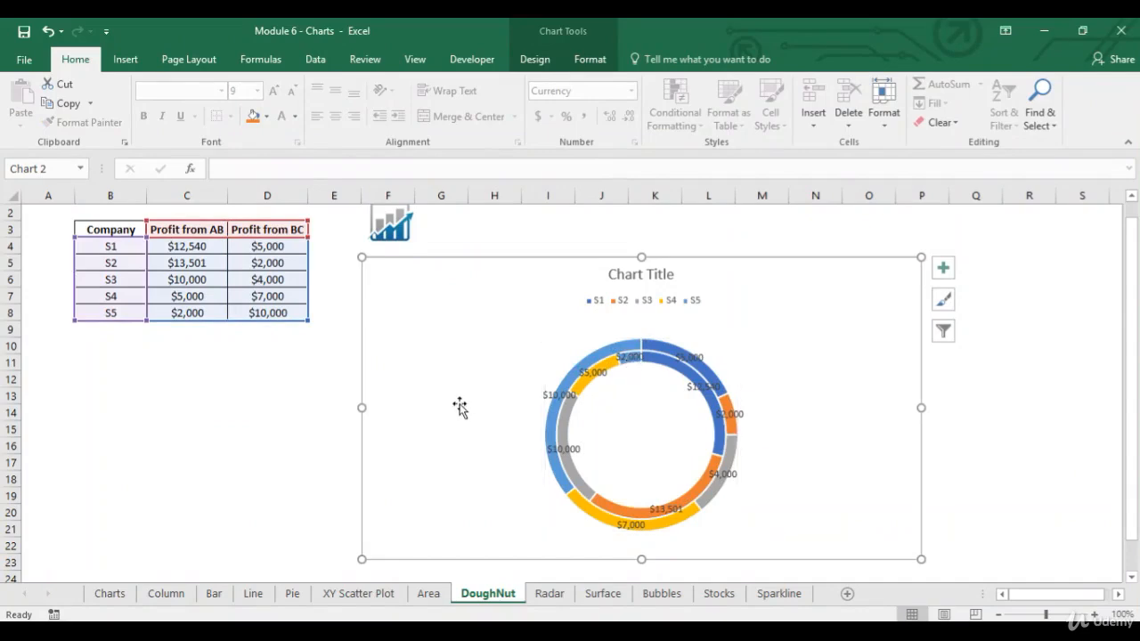
{"action": "left_click", "coordinate": [160, 417]}
{"action": "key", "text": "Home"}
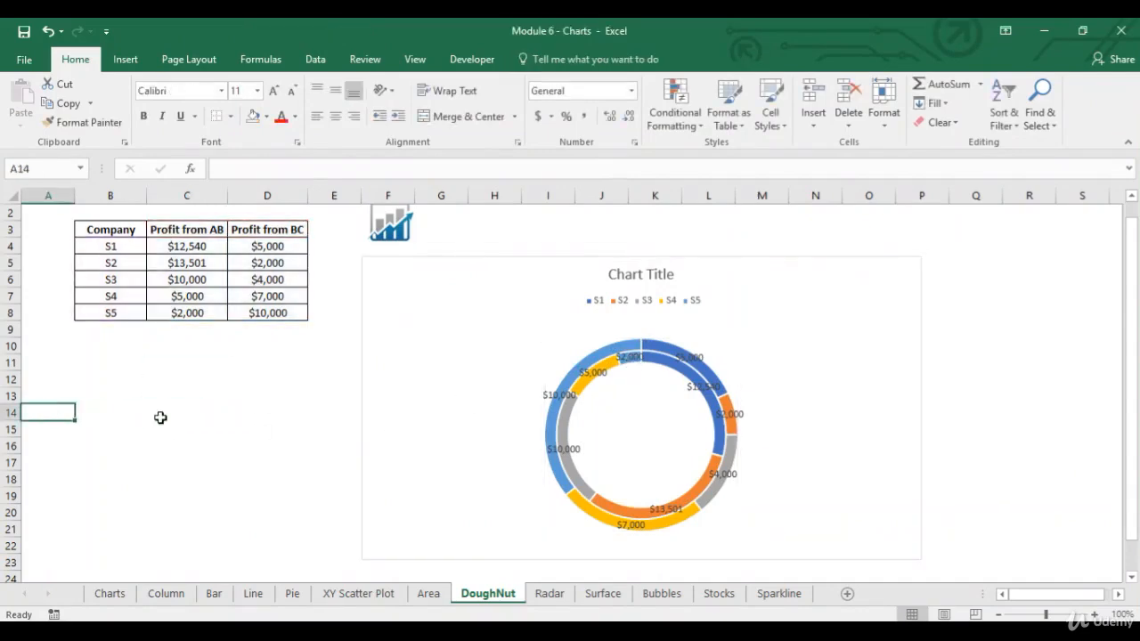
{"action": "key", "text": "ctrl+Home"}
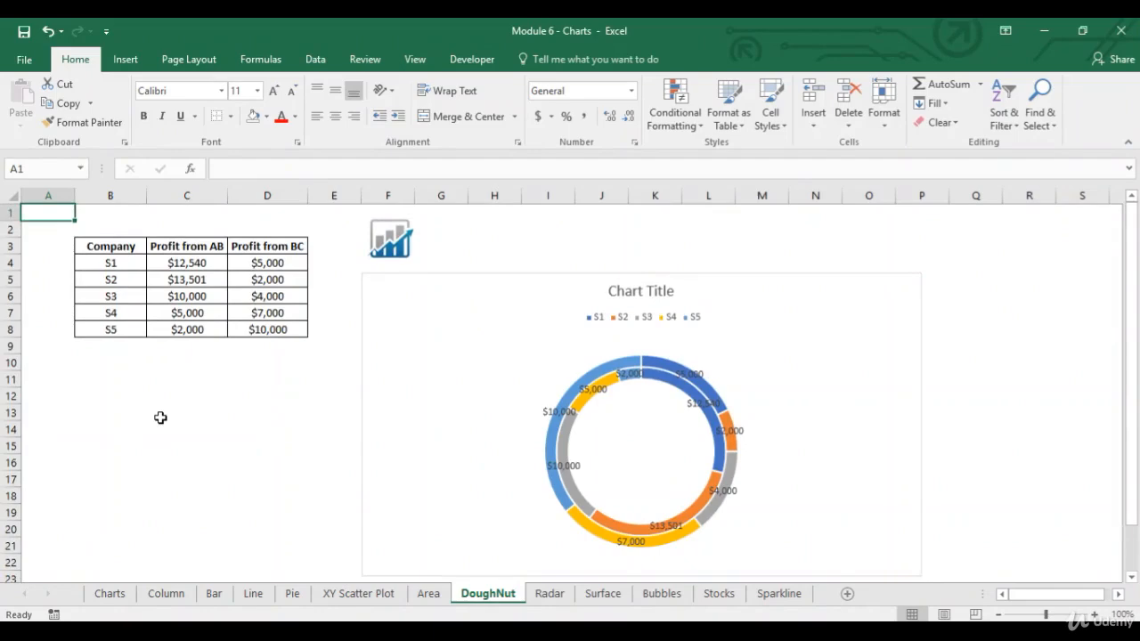
Step: On the Radar sheet, insert a basic radar chart from the table range B3:D8
{"action": "left_click", "coordinate": [549, 594]}
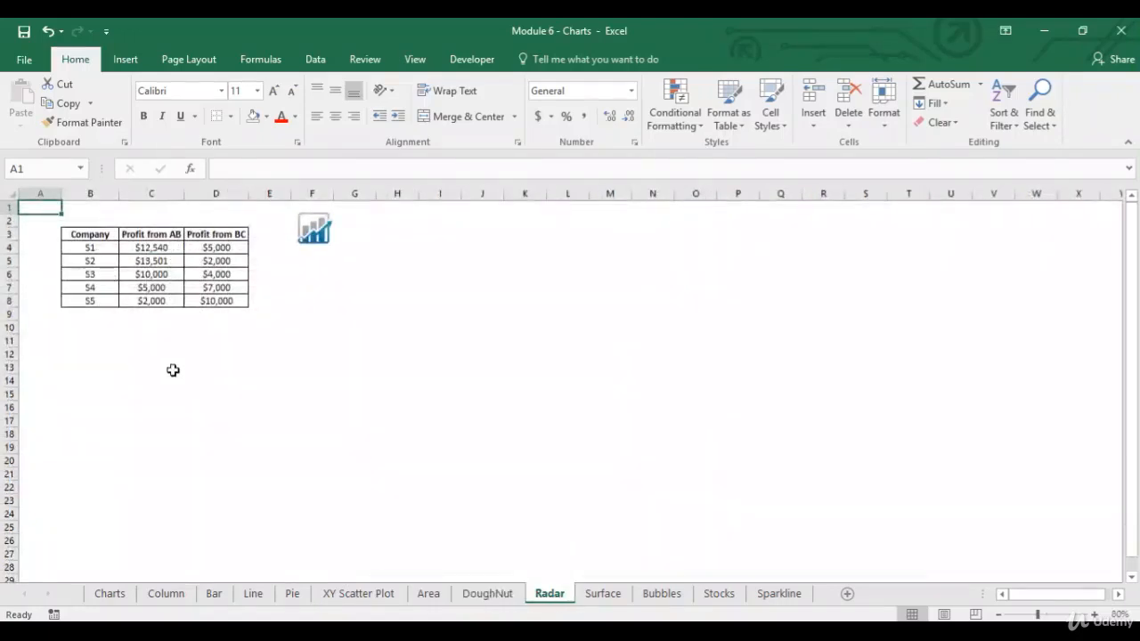
{"action": "left_click", "coordinate": [69, 316]}
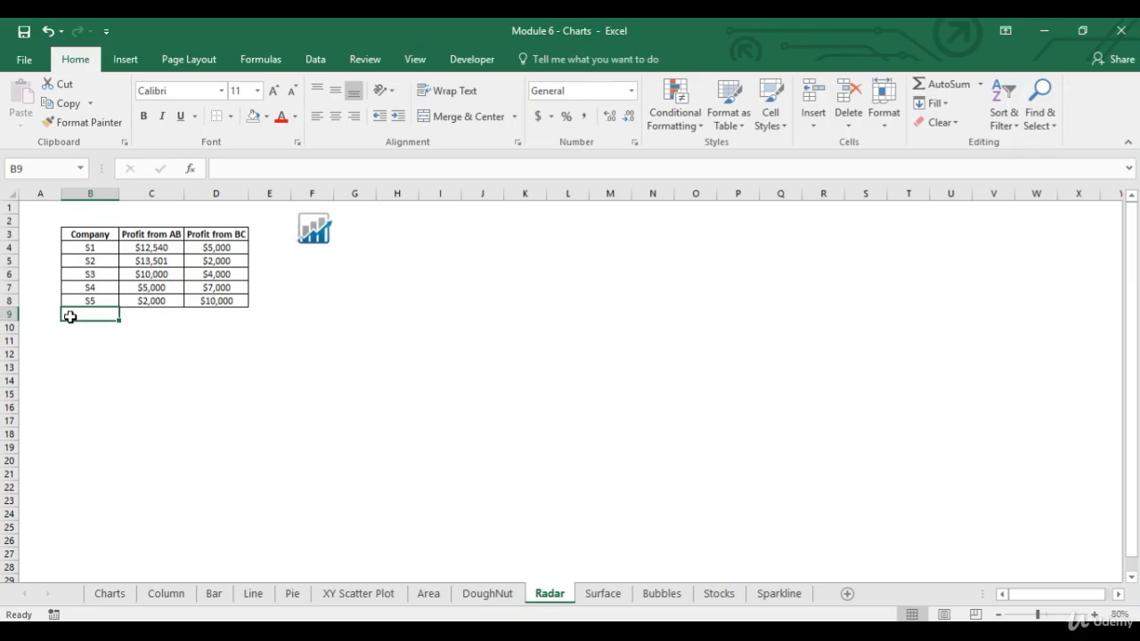
{"action": "left_click_drag", "start_coordinate": [100, 235], "coordinate": [227, 296]}
{"action": "left_click", "coordinate": [125, 59]}
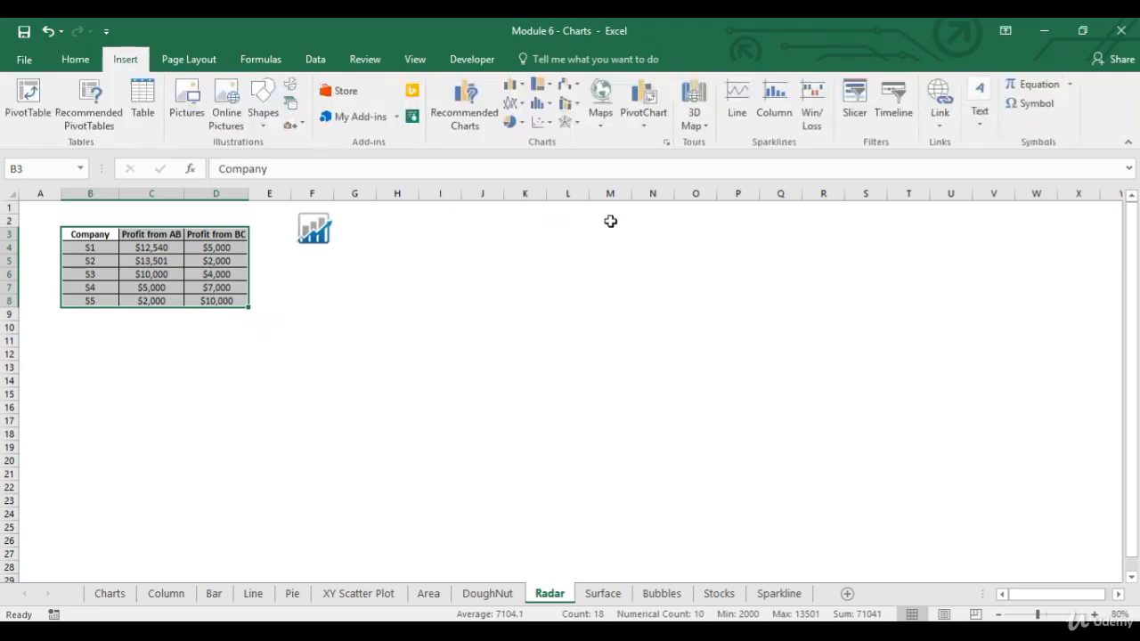
{"action": "left_click", "coordinate": [575, 130]}
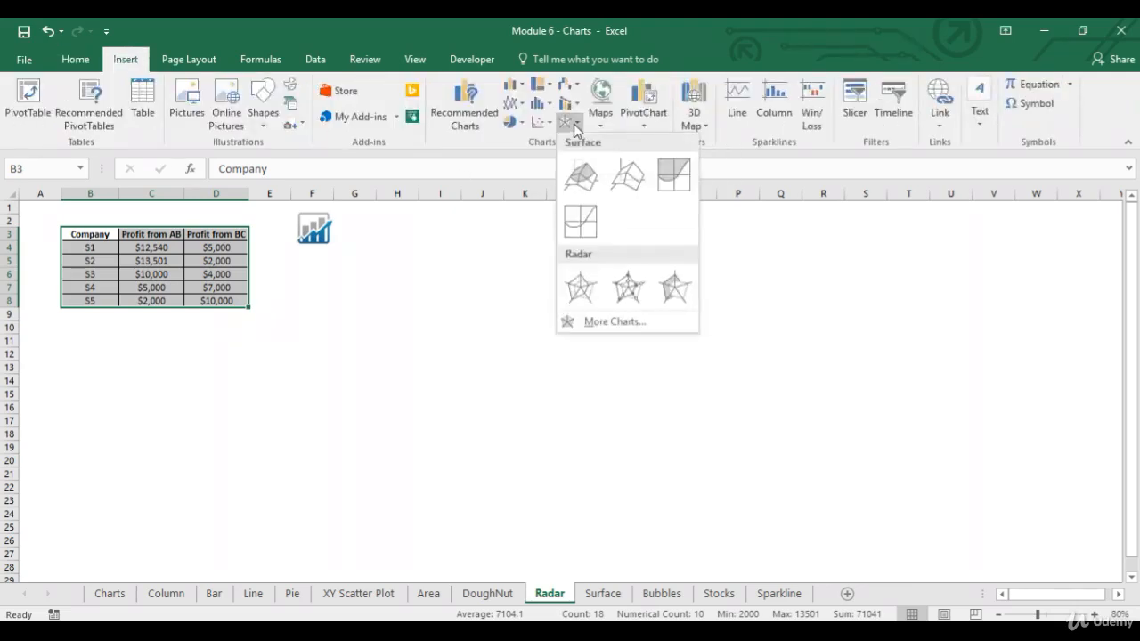
{"action": "left_click", "coordinate": [581, 287]}
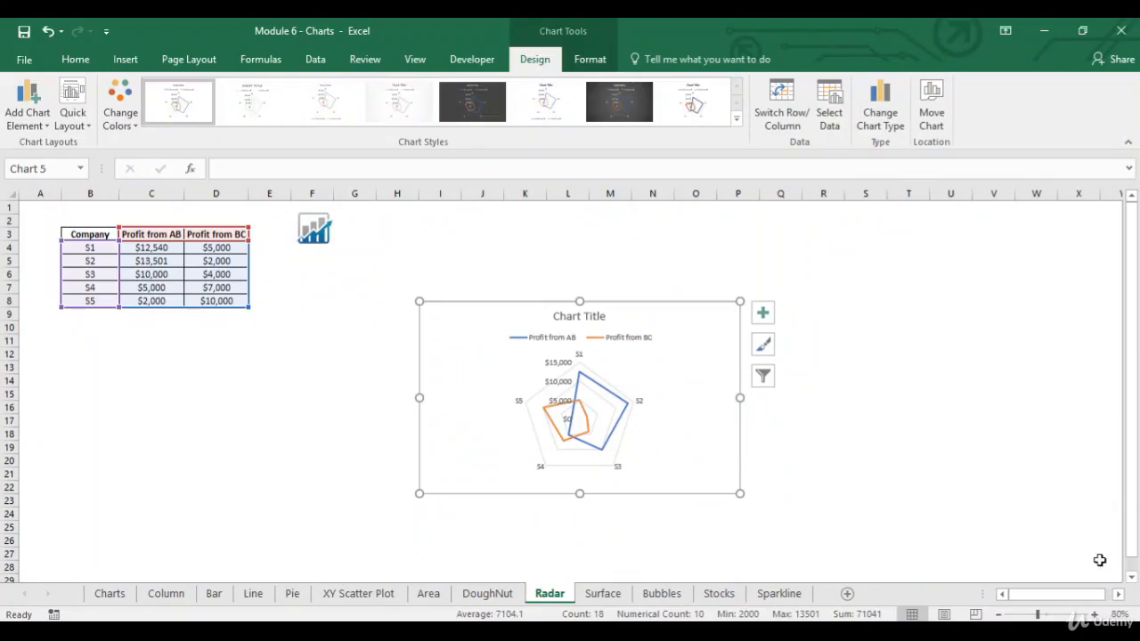
Step: Set the Radar sheet's zoom to 100% and enlarge the radar chart
{"action": "left_click", "coordinate": [1095, 614]}
{"action": "left_click", "coordinate": [1094, 615]}
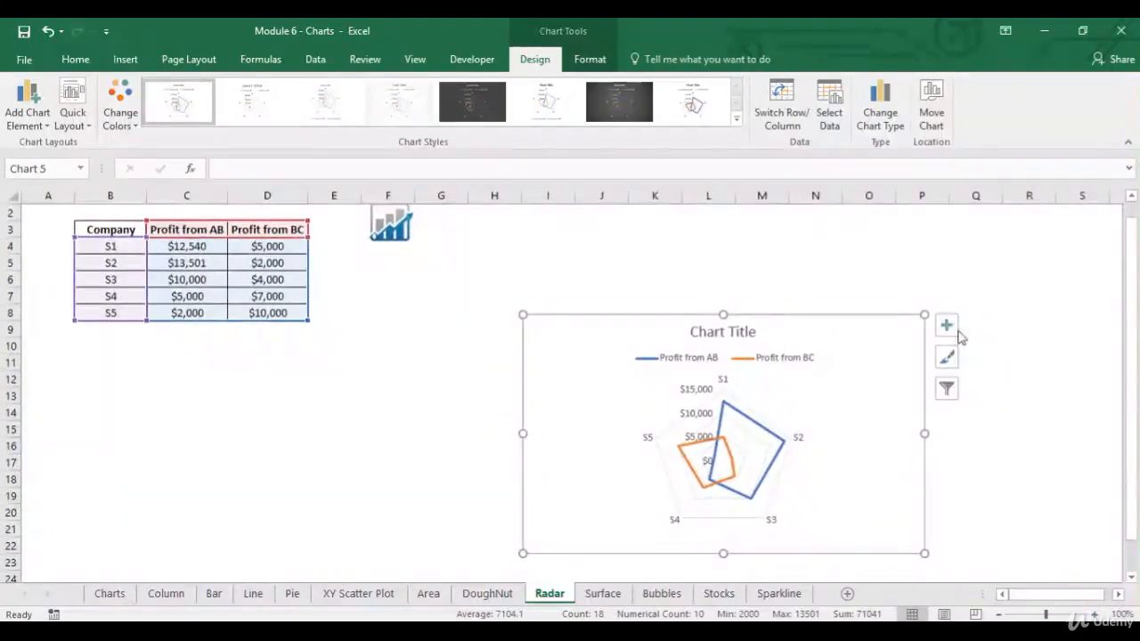
{"action": "left_click_drag", "start_coordinate": [522, 314], "coordinate": [432, 242]}
Step: Examine the radar chart's value axis and the Profit from AB point for company S1
{"action": "left_click", "coordinate": [649, 381]}
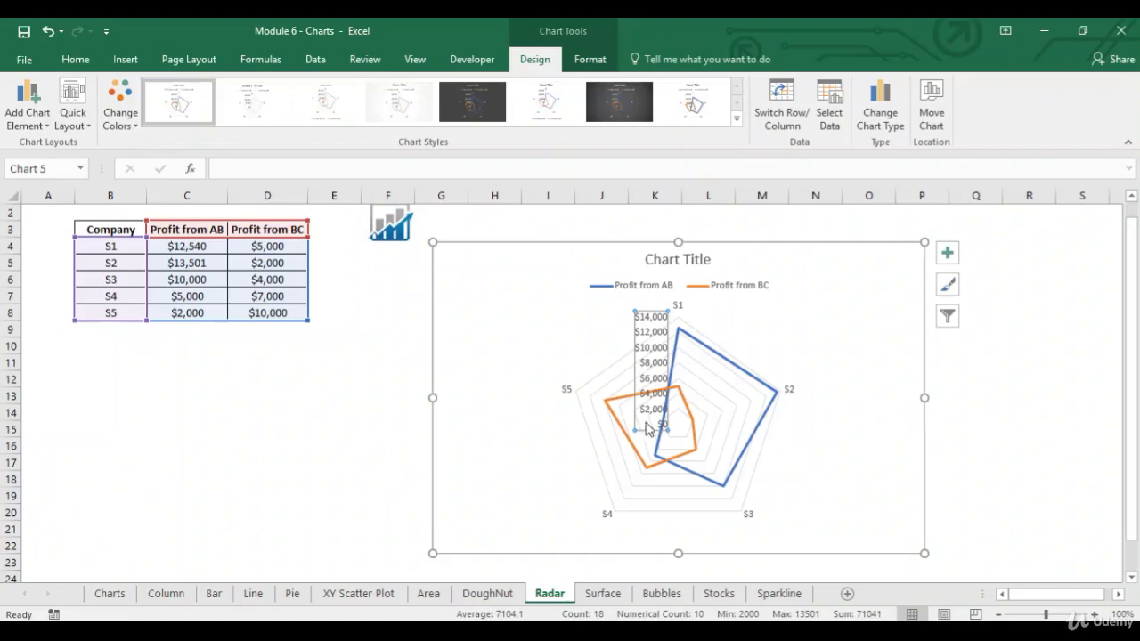
{"action": "left_click", "coordinate": [797, 314]}
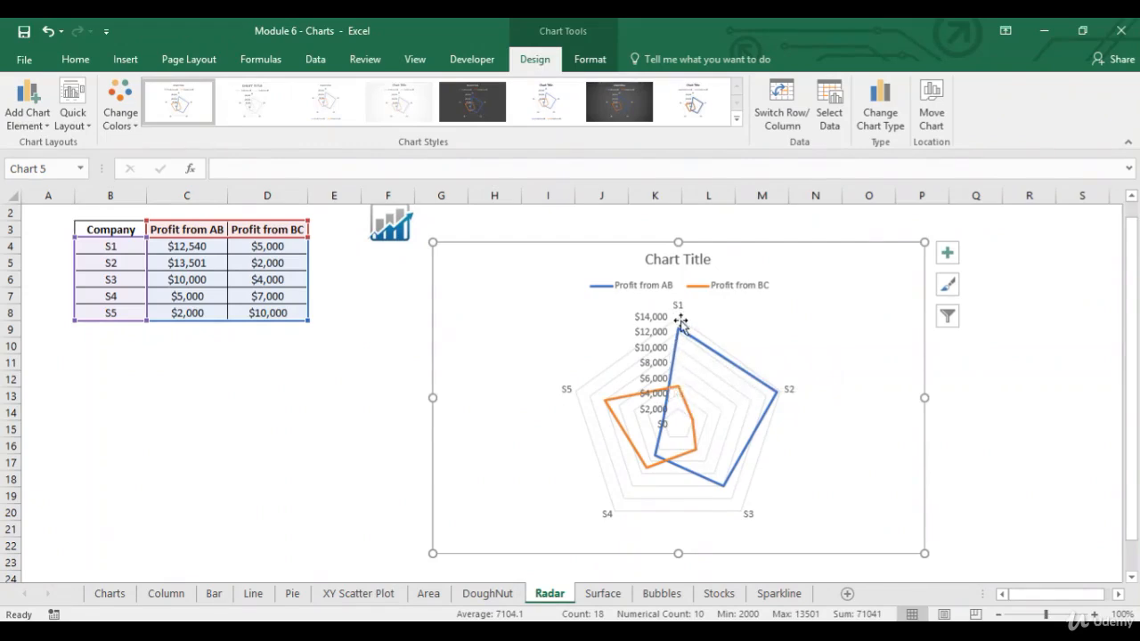
{"action": "mouse_move", "coordinate": [679, 331]}
Step: Preview the Filled Radar variant on the radar chart without applying it
{"action": "left_click", "coordinate": [125, 58]}
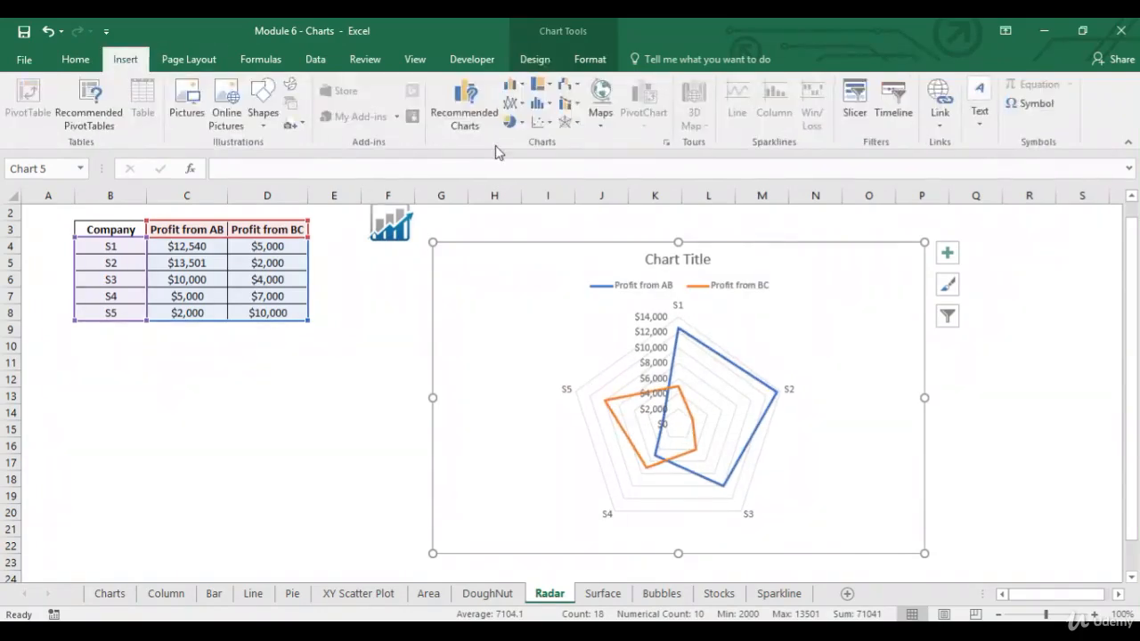
{"action": "left_click", "coordinate": [568, 122]}
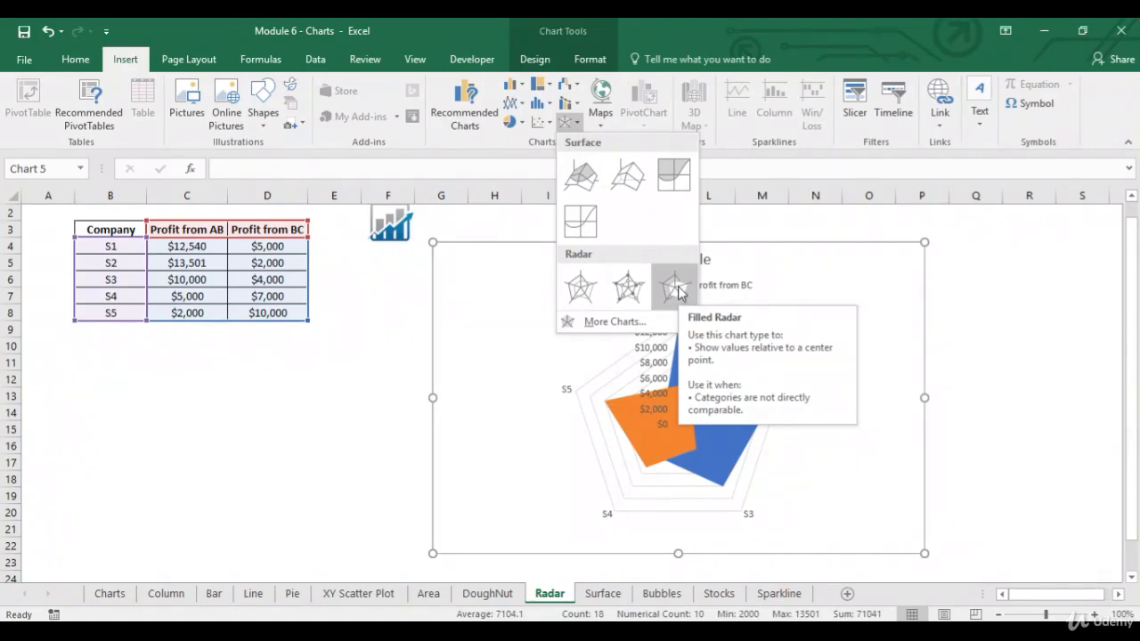
{"action": "left_click", "coordinate": [366, 409]}
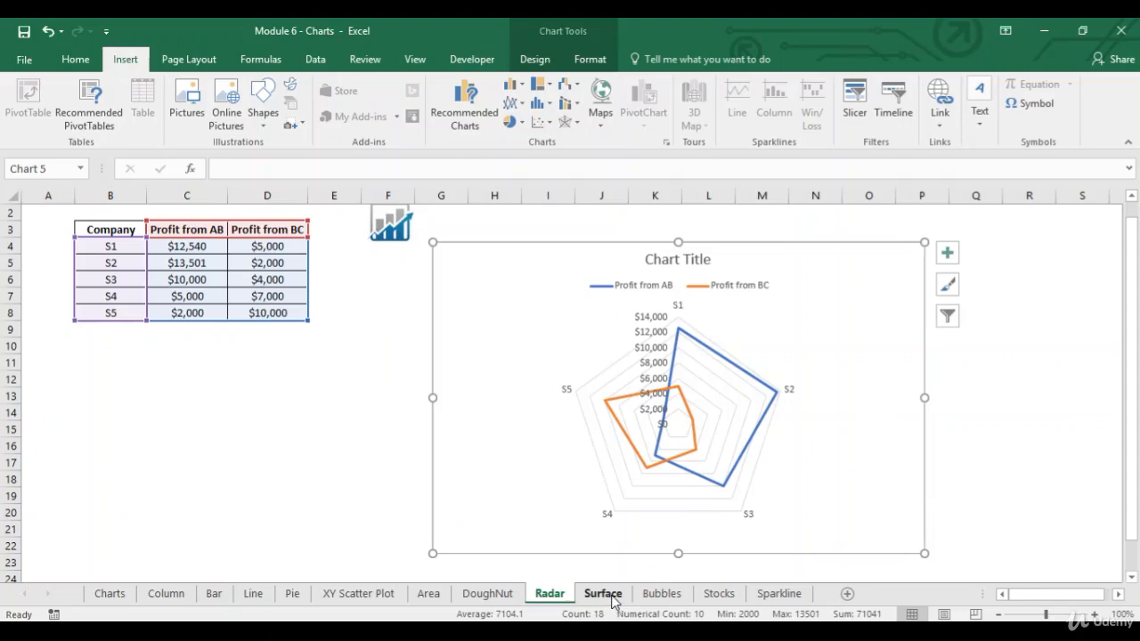
Step: On the Surface sheet, insert a 3-D Surface chart from the table range B3:D8 and enlarge it
{"action": "left_click", "coordinate": [603, 593]}
{"action": "left_click", "coordinate": [89, 354]}
{"action": "left_click", "coordinate": [98, 236]}
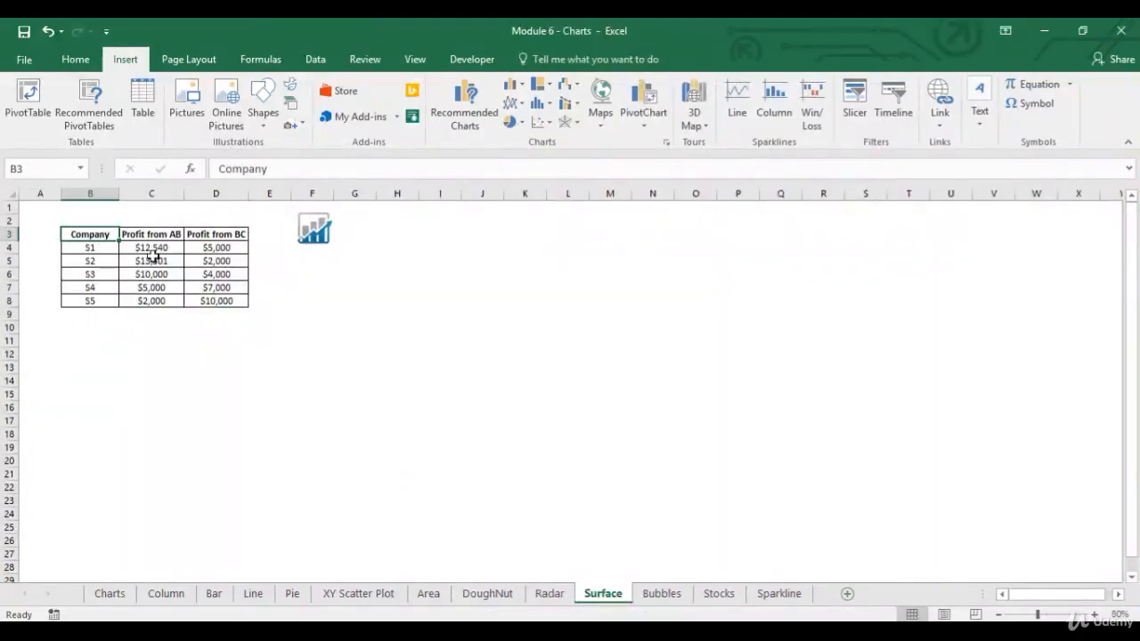
{"action": "left_click_drag", "start_coordinate": [153, 257], "coordinate": [224, 294]}
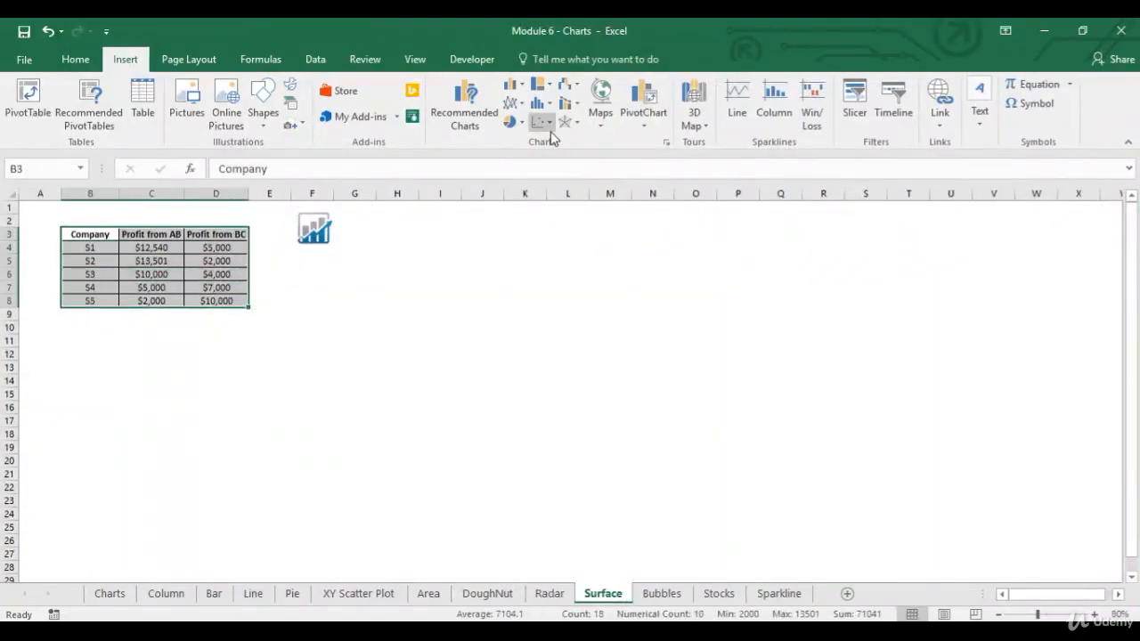
{"action": "left_click", "coordinate": [575, 122]}
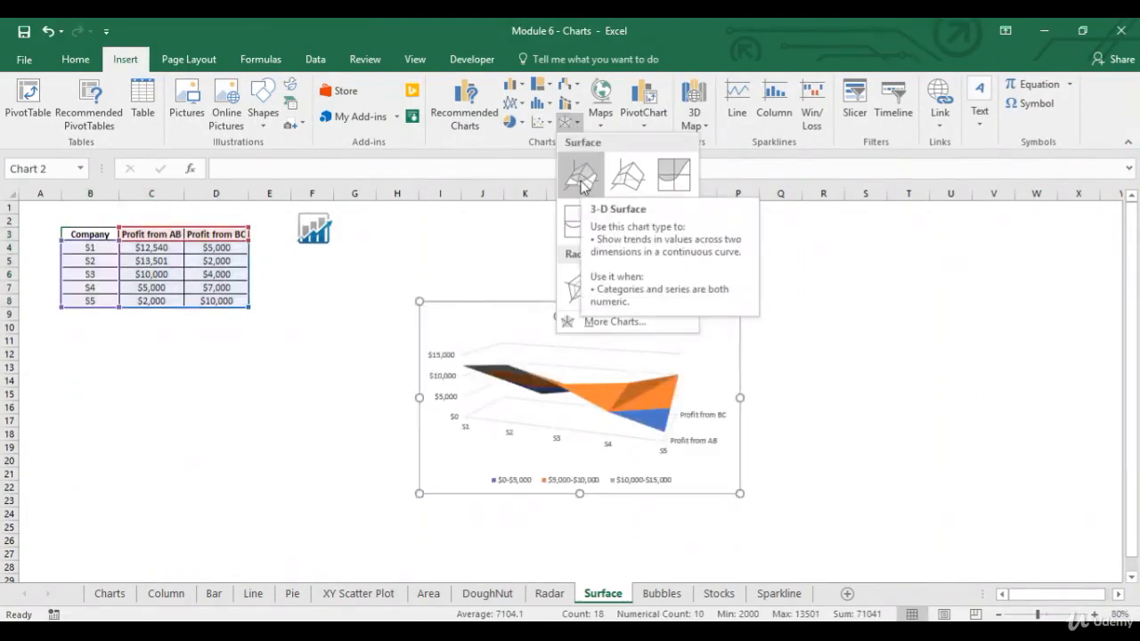
{"action": "left_click", "coordinate": [581, 178]}
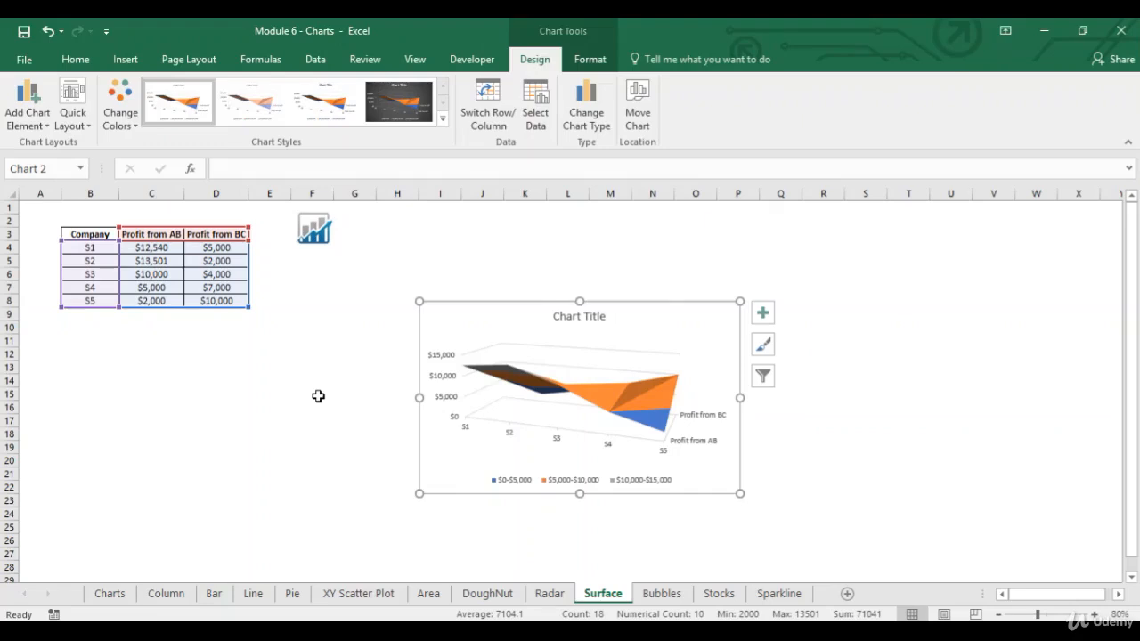
{"action": "left_click_drag", "start_coordinate": [740, 493], "coordinate": [886, 551]}
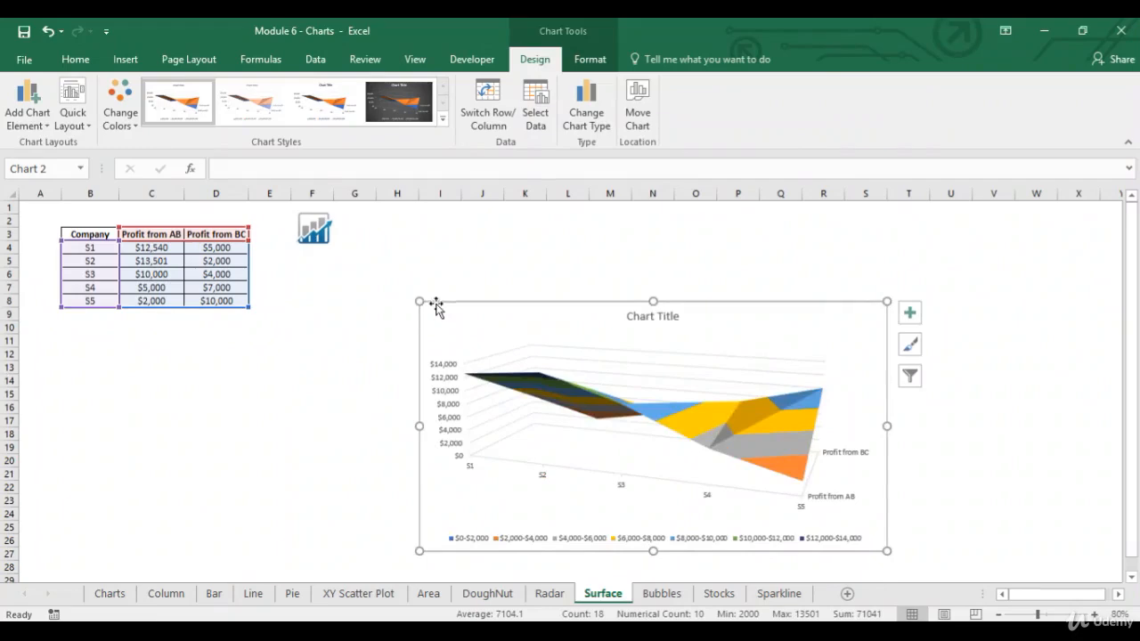
{"action": "left_click_drag", "start_coordinate": [419, 301], "coordinate": [347, 265]}
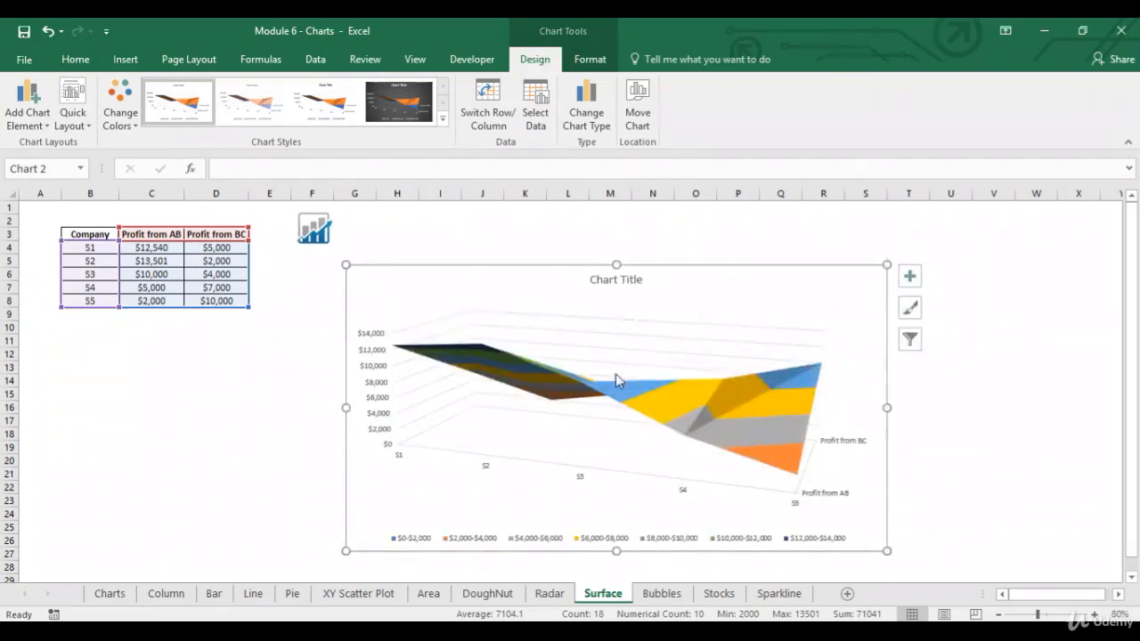
Step: Compare the surface chart's colour bands with the profit ranges in its legend
{"action": "left_click", "coordinate": [1064, 418]}
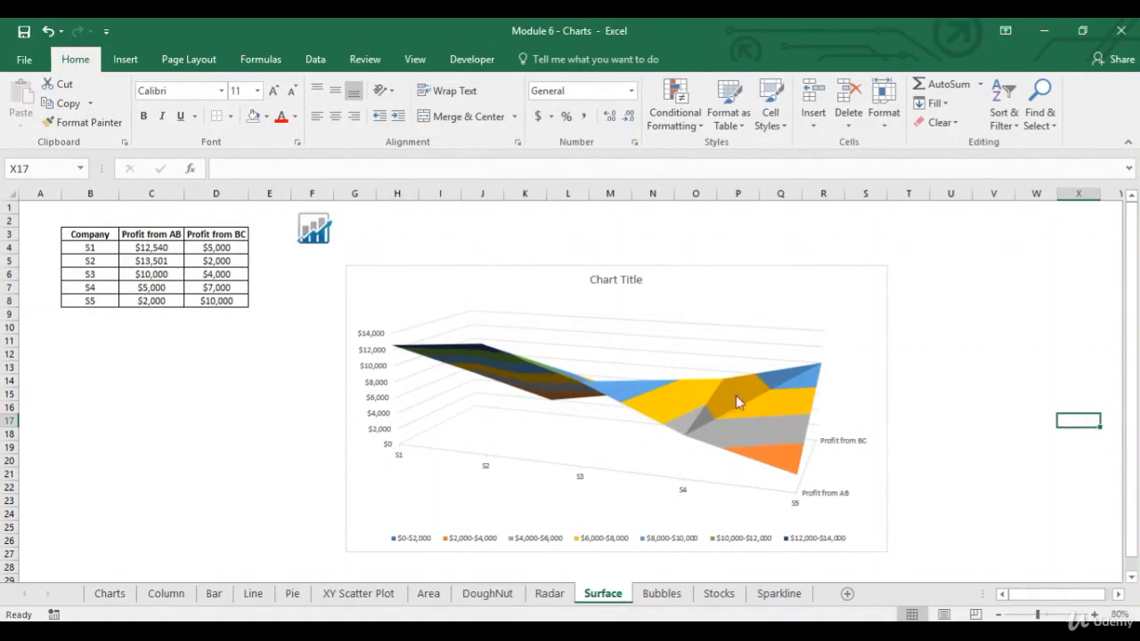
{"action": "left_click", "coordinate": [695, 360]}
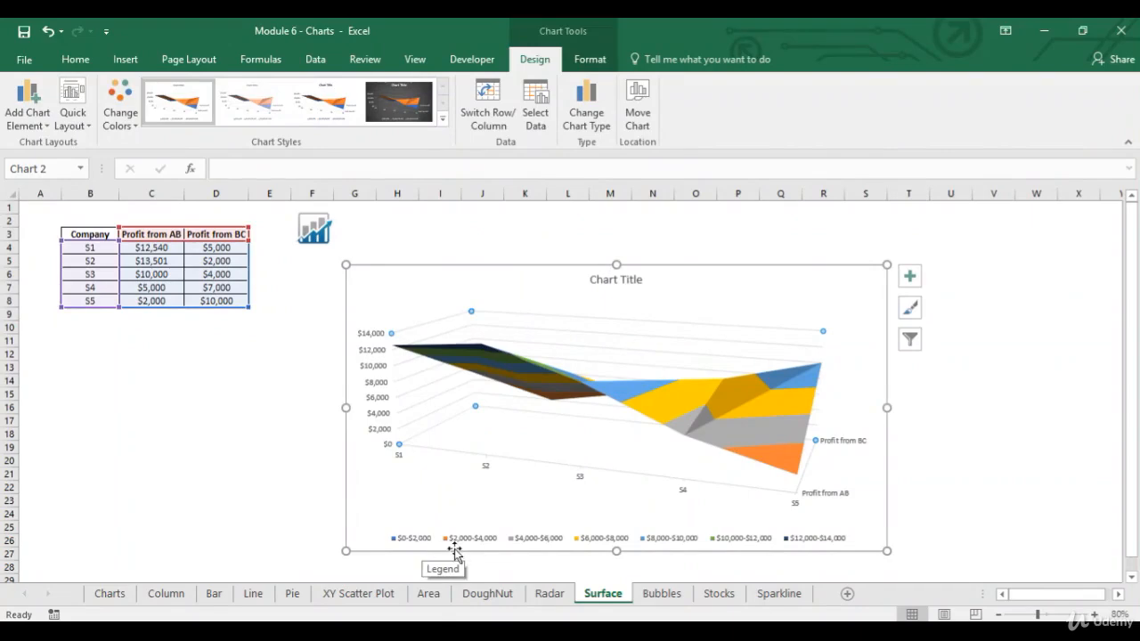
{"action": "left_click", "coordinate": [792, 473]}
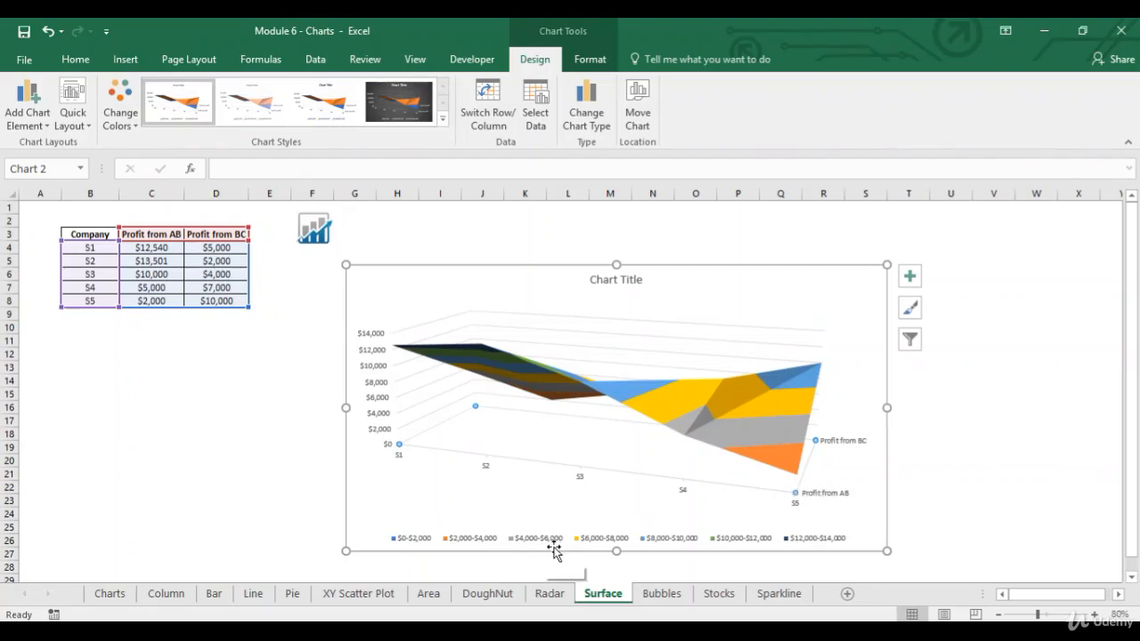
Step: On the Bubbles sheet, review the table's Age, Salary and Sales columns as data for a bubble chart
{"action": "left_click", "coordinate": [659, 597]}
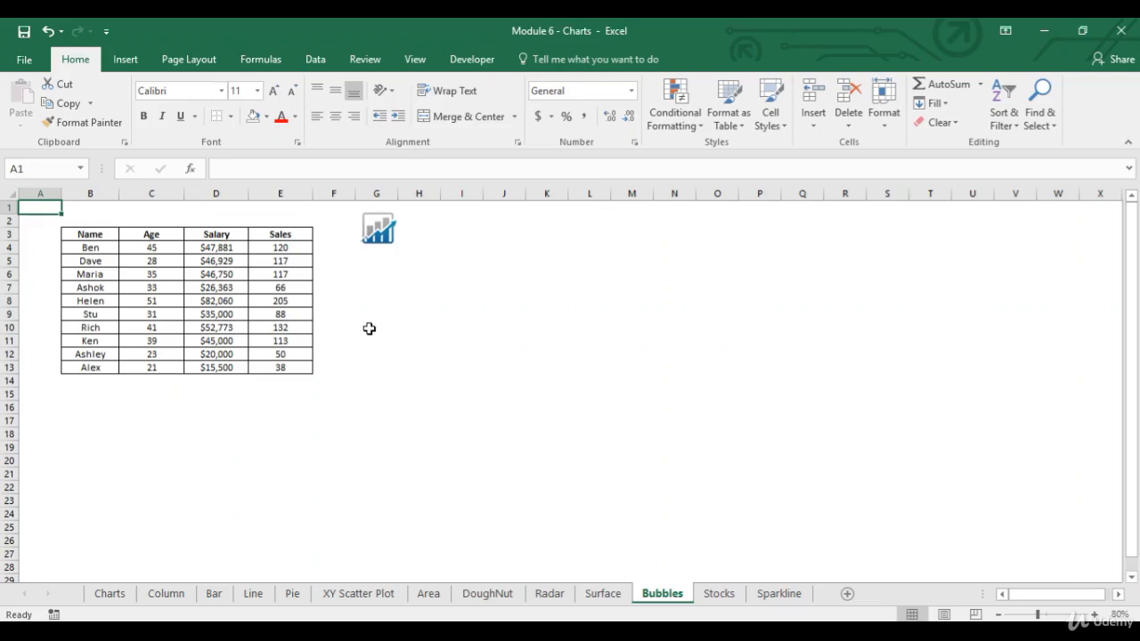
{"action": "left_click", "coordinate": [216, 234]}
{"action": "left_click", "coordinate": [153, 234]}
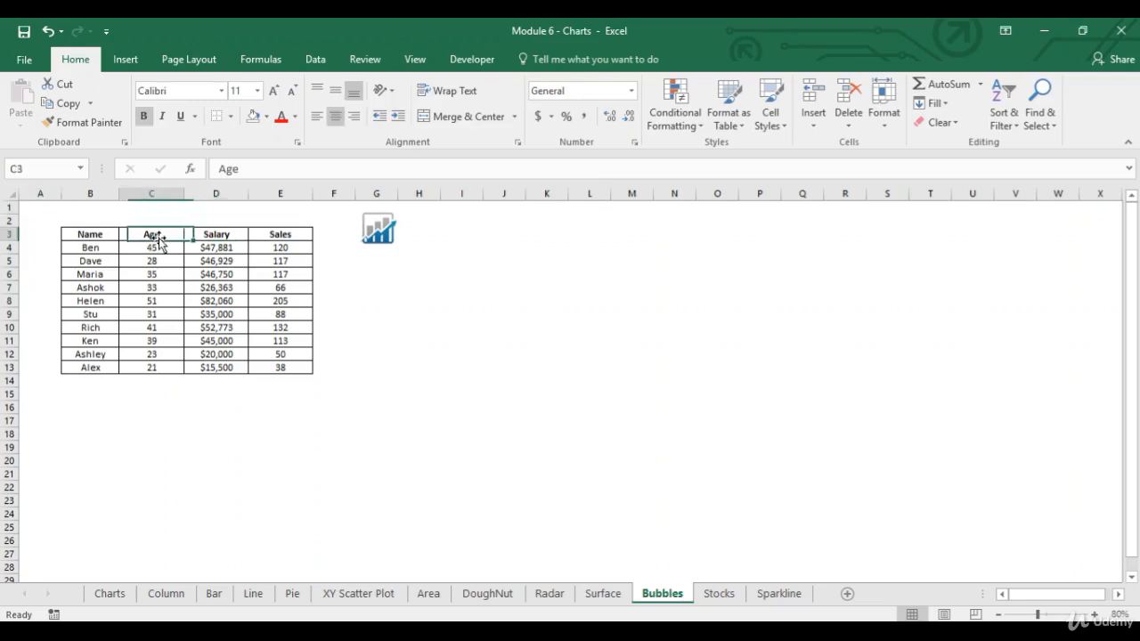
{"action": "left_click", "coordinate": [231, 234]}
{"action": "left_click", "coordinate": [299, 234]}
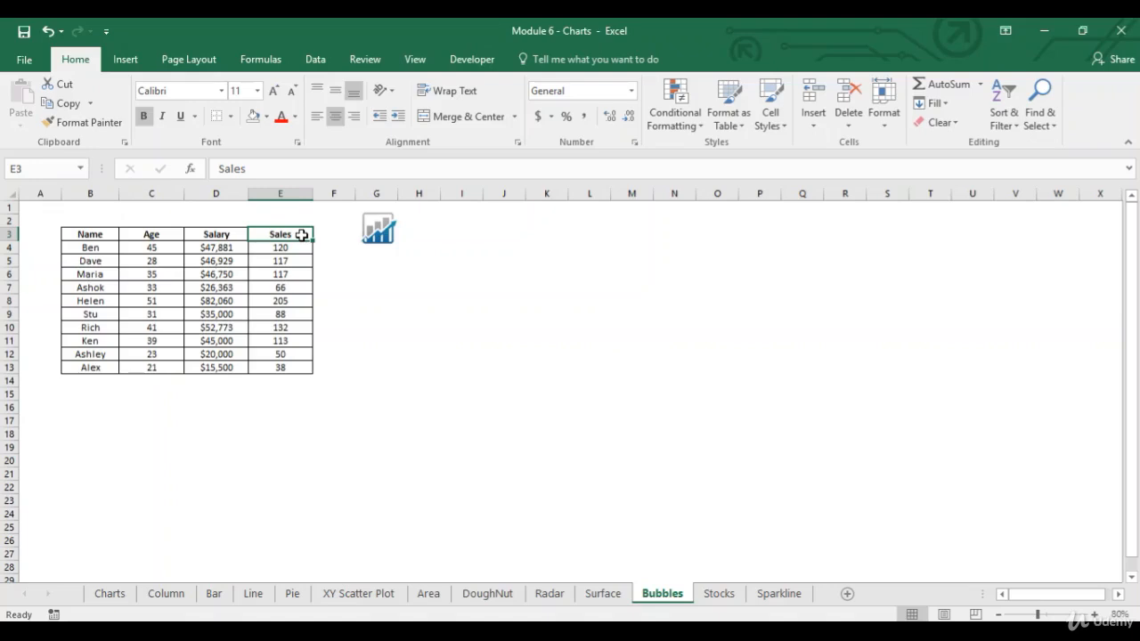
Step: Insert a Bubble chart from the table range B3:E13, using the variant with a single Salary series plotted against age
{"action": "left_click_drag", "start_coordinate": [89, 234], "coordinate": [269, 367]}
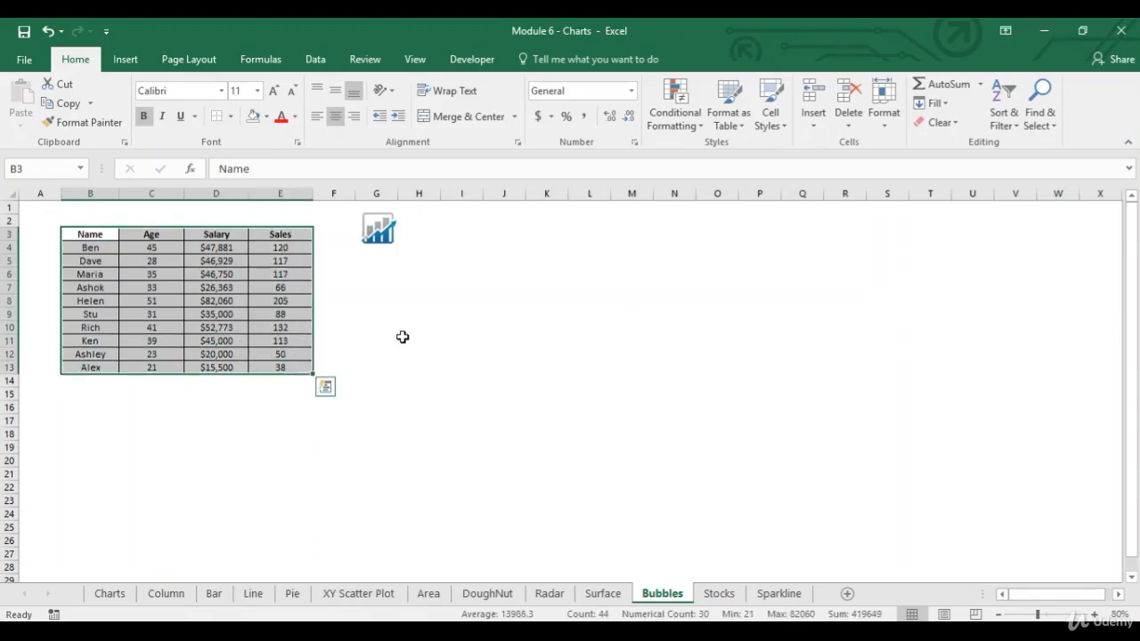
{"action": "left_click", "coordinate": [126, 59]}
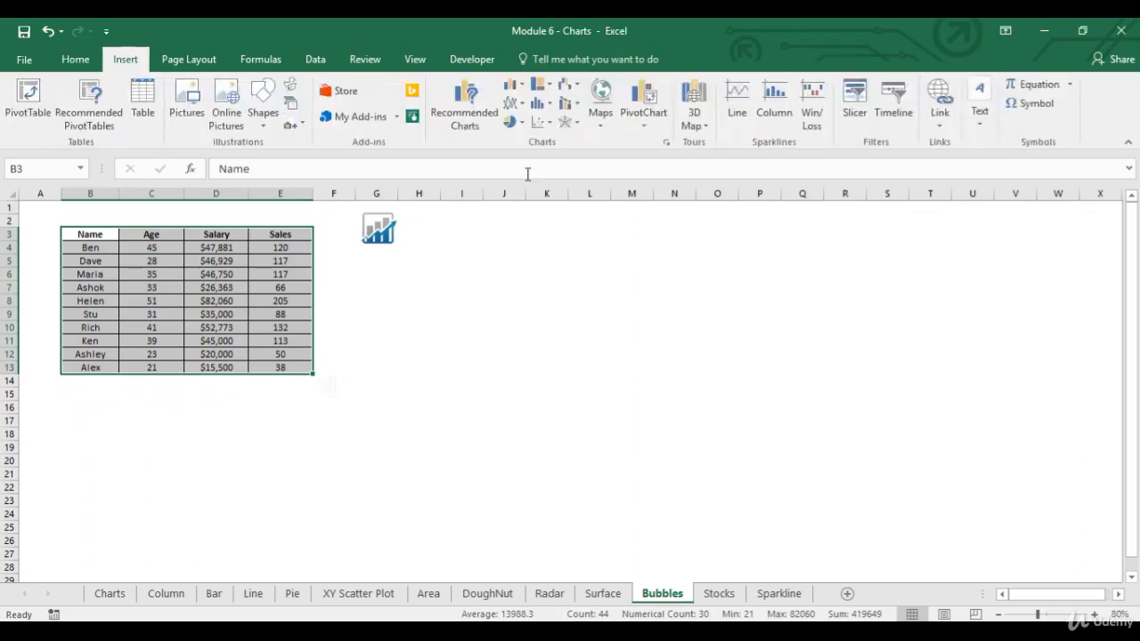
{"action": "left_click", "coordinate": [454, 125]}
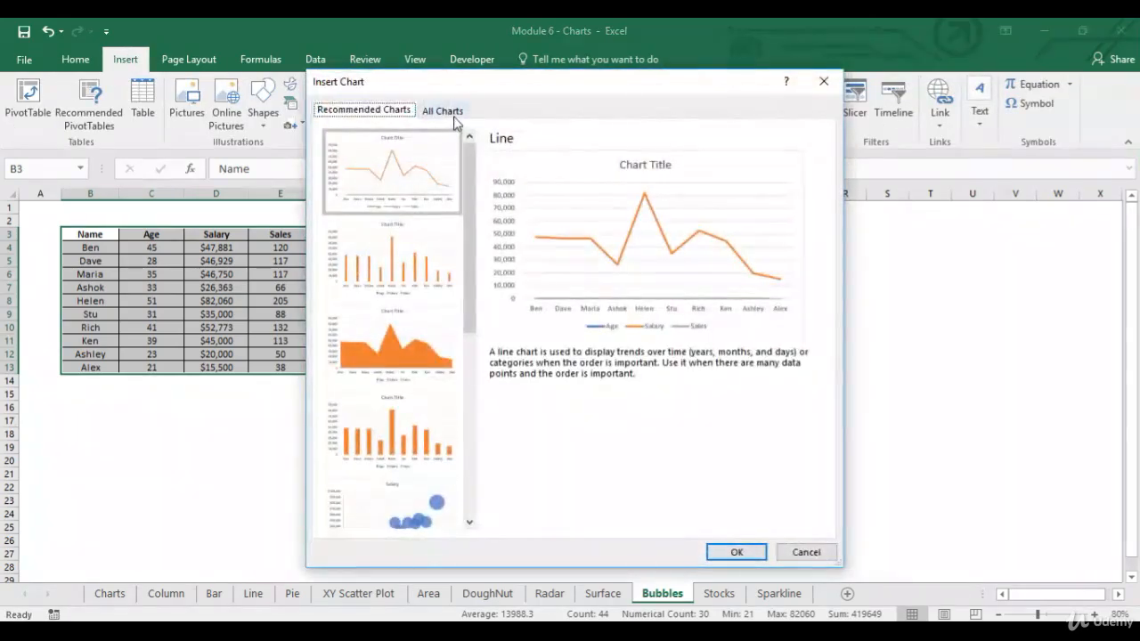
{"action": "left_click", "coordinate": [454, 116]}
{"action": "left_click", "coordinate": [375, 279]}
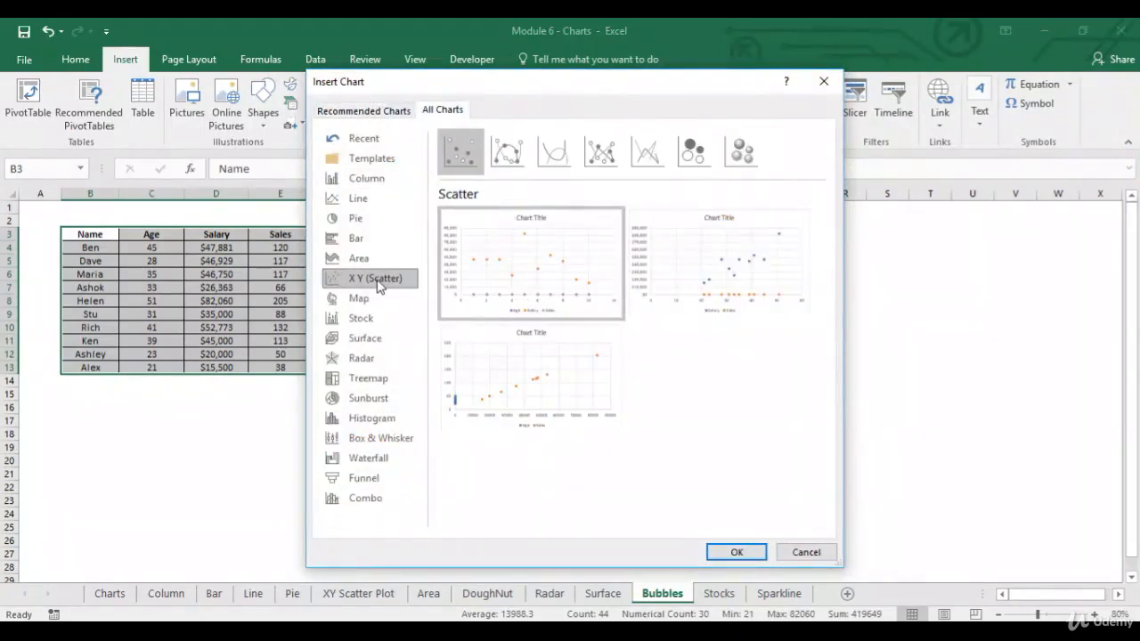
{"action": "left_click", "coordinate": [697, 160]}
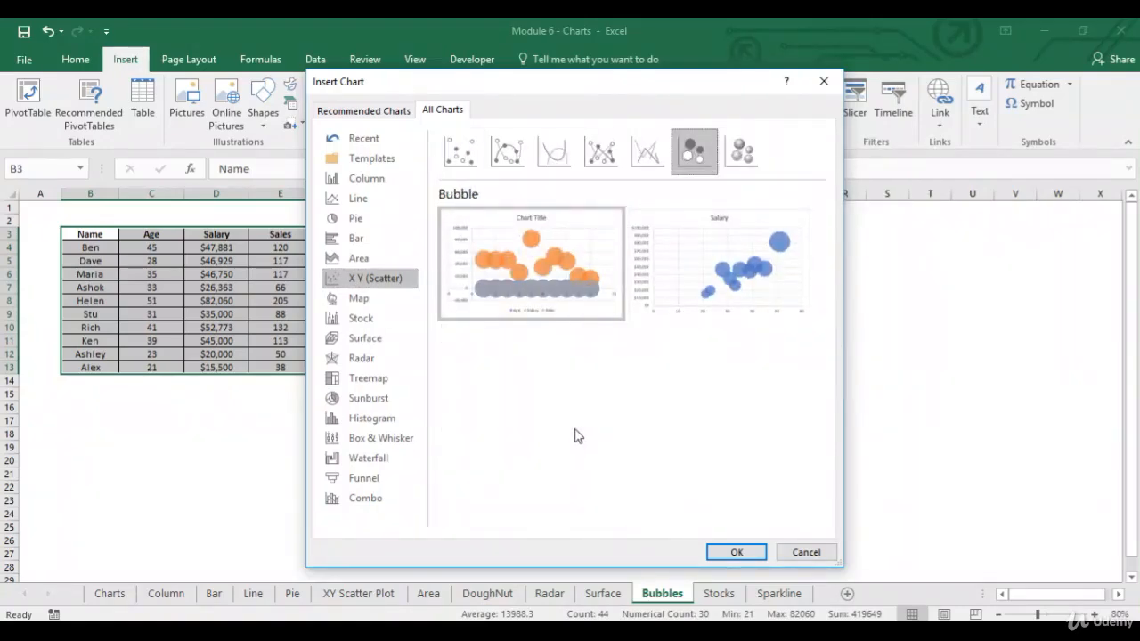
{"action": "mouse_move", "coordinate": [535, 313]}
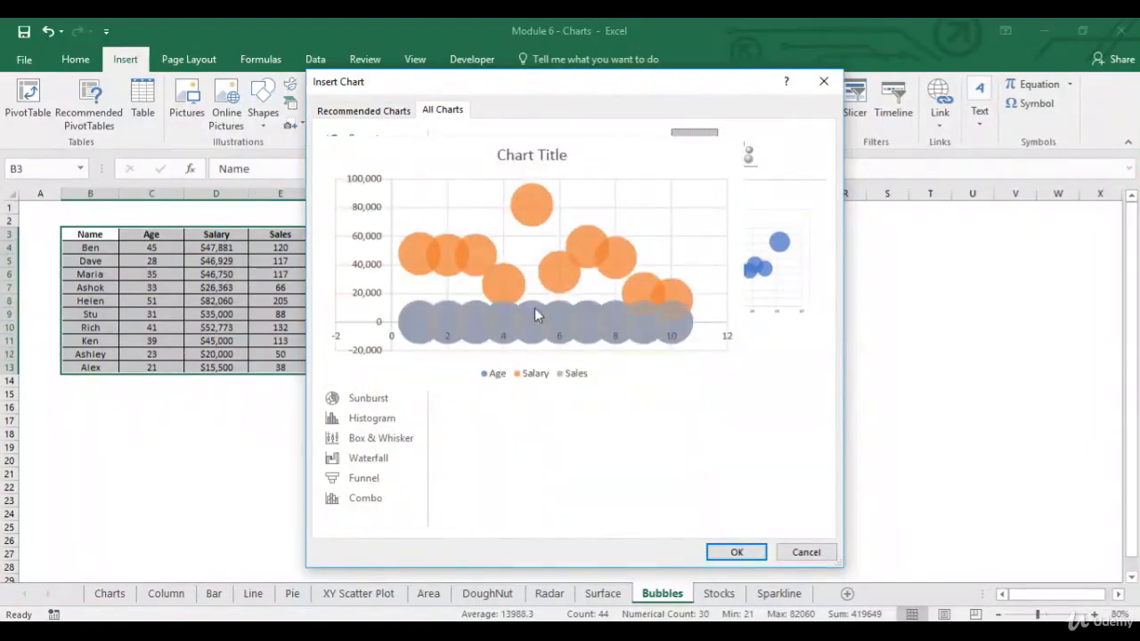
{"action": "mouse_move", "coordinate": [755, 284]}
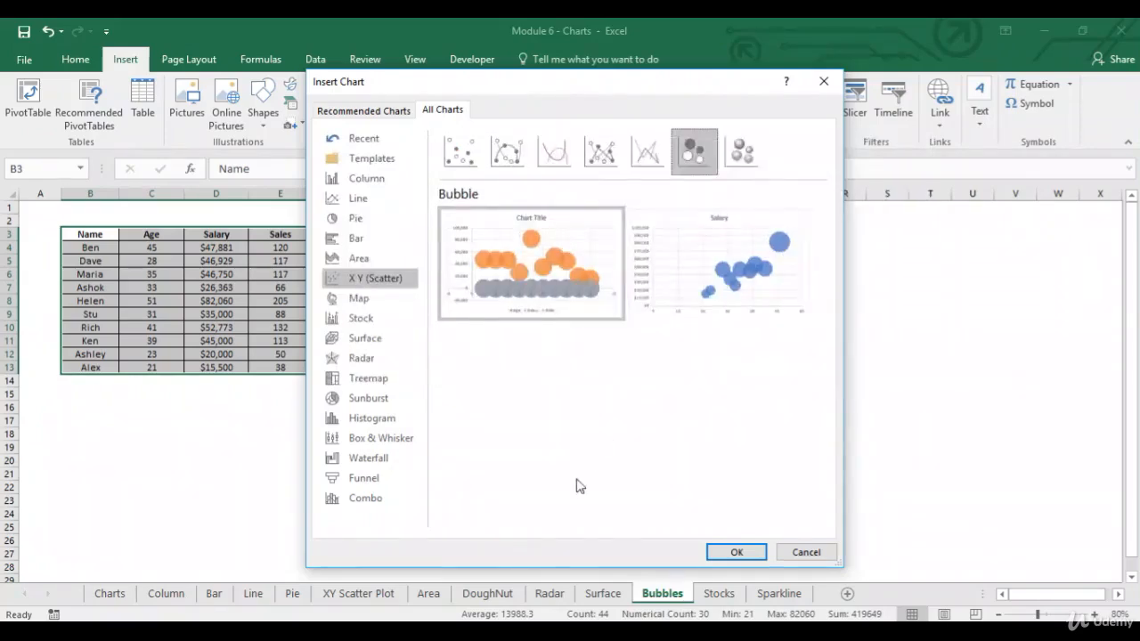
{"action": "mouse_move", "coordinate": [725, 272]}
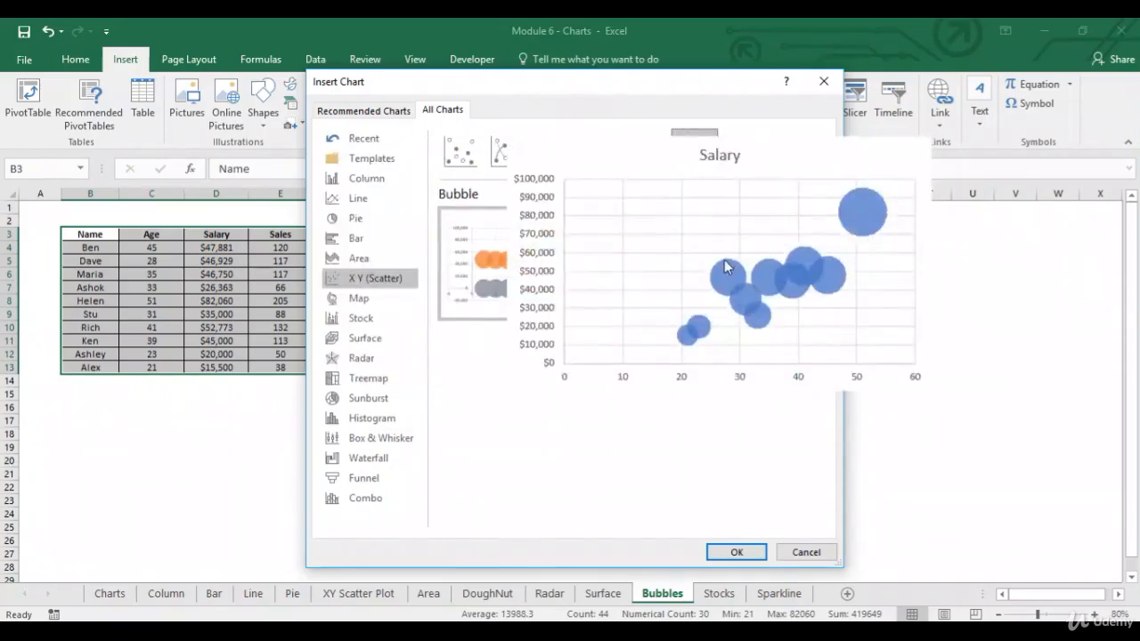
{"action": "left_click", "coordinate": [726, 549]}
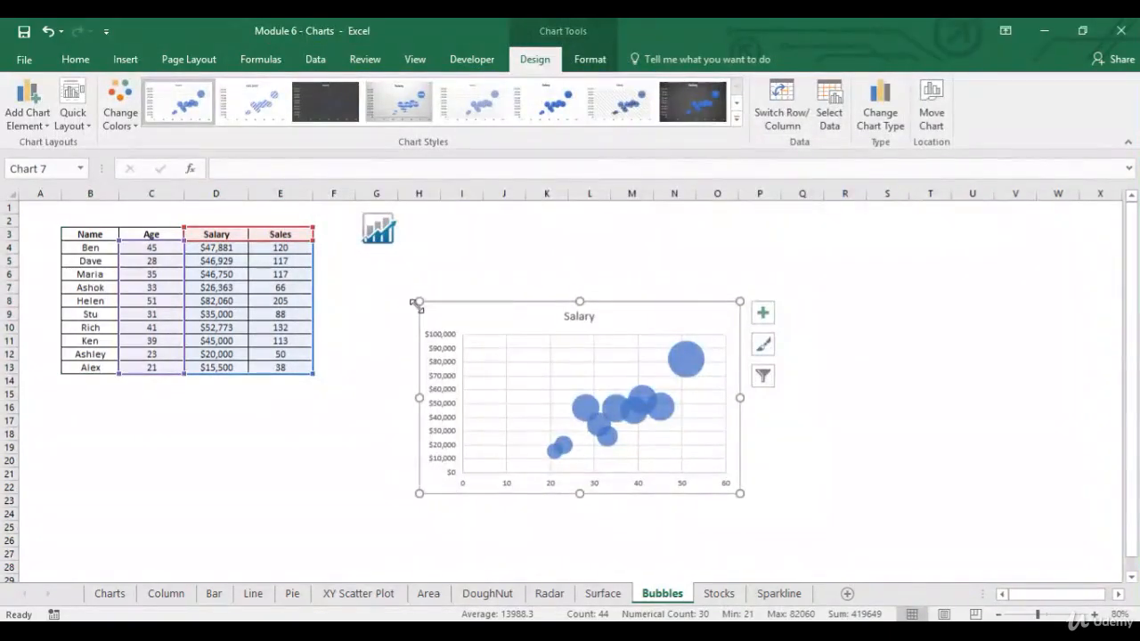
Step: Enlarge the bubble chart and remove its horizontal and vertical gridlines
{"action": "left_click_drag", "start_coordinate": [419, 301], "coordinate": [323, 238]}
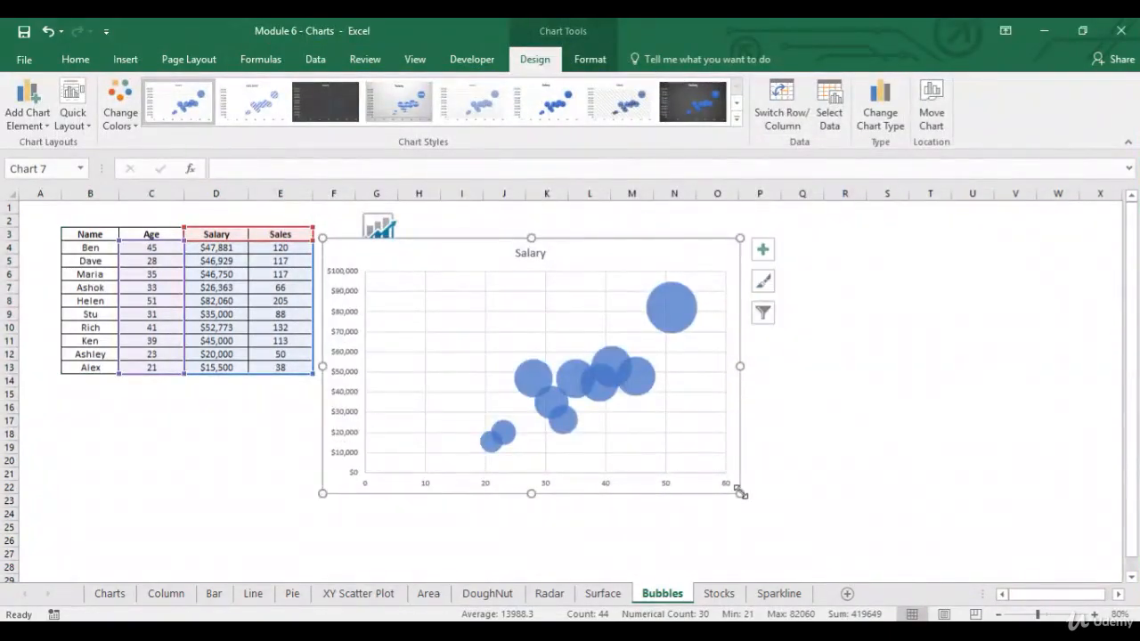
{"action": "left_click_drag", "start_coordinate": [740, 493], "coordinate": [880, 543]}
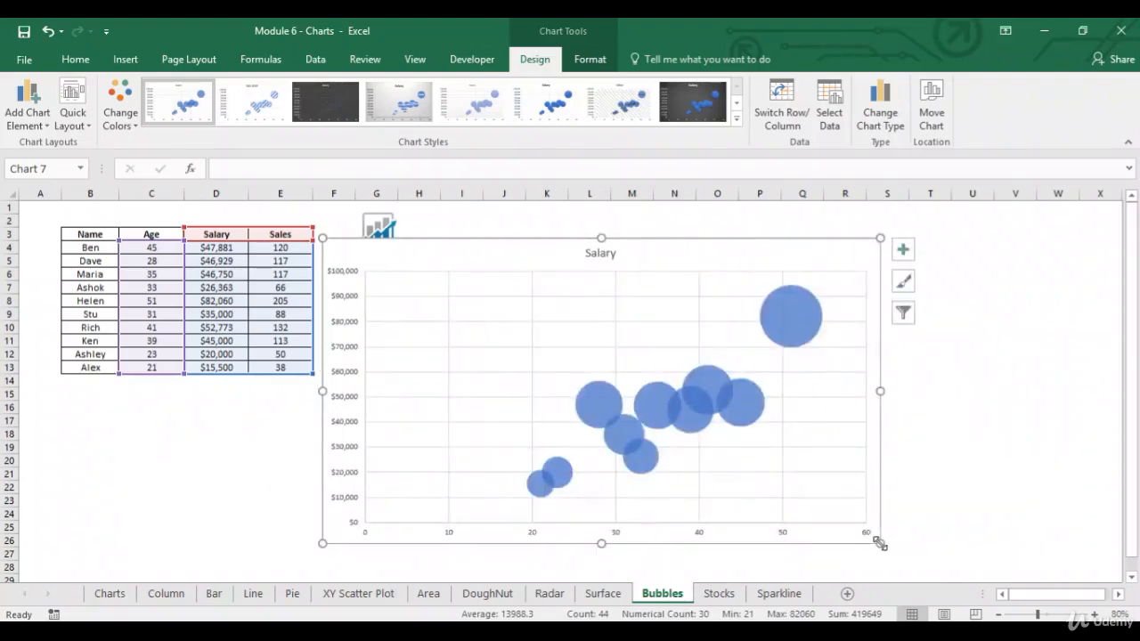
{"action": "left_click", "coordinate": [830, 425]}
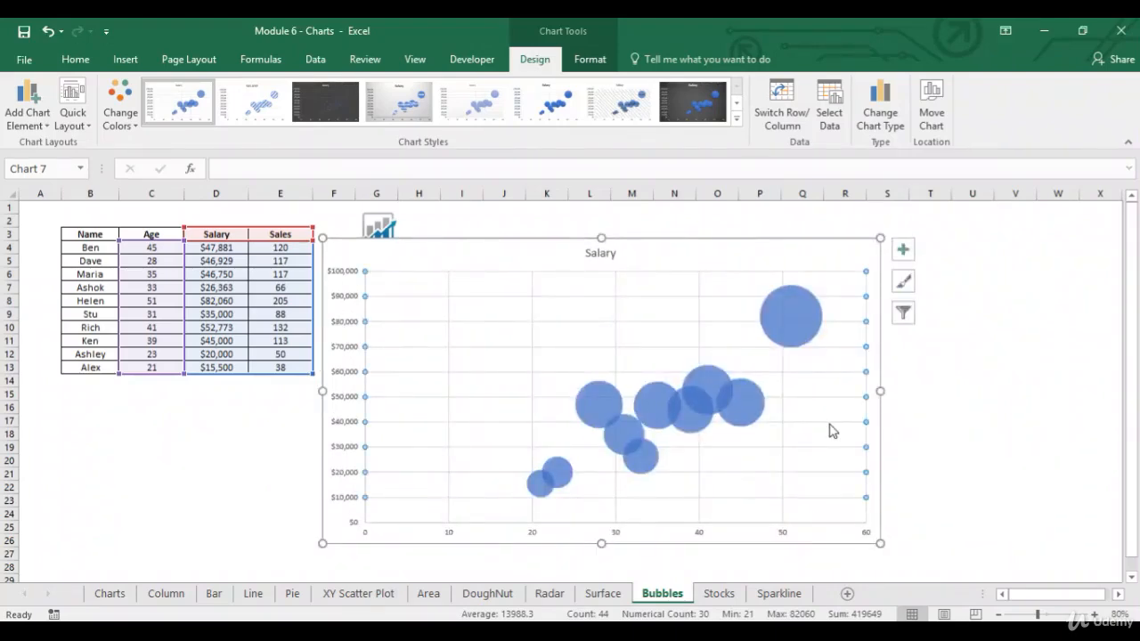
{"action": "left_click", "coordinate": [616, 317]}
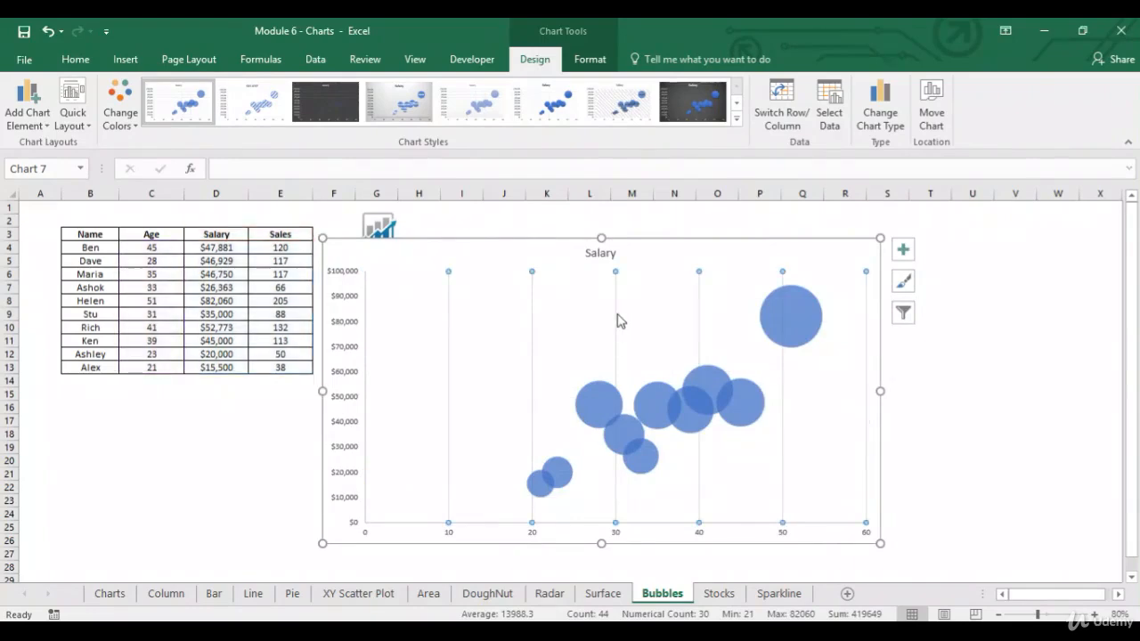
{"action": "key", "text": "Delete"}
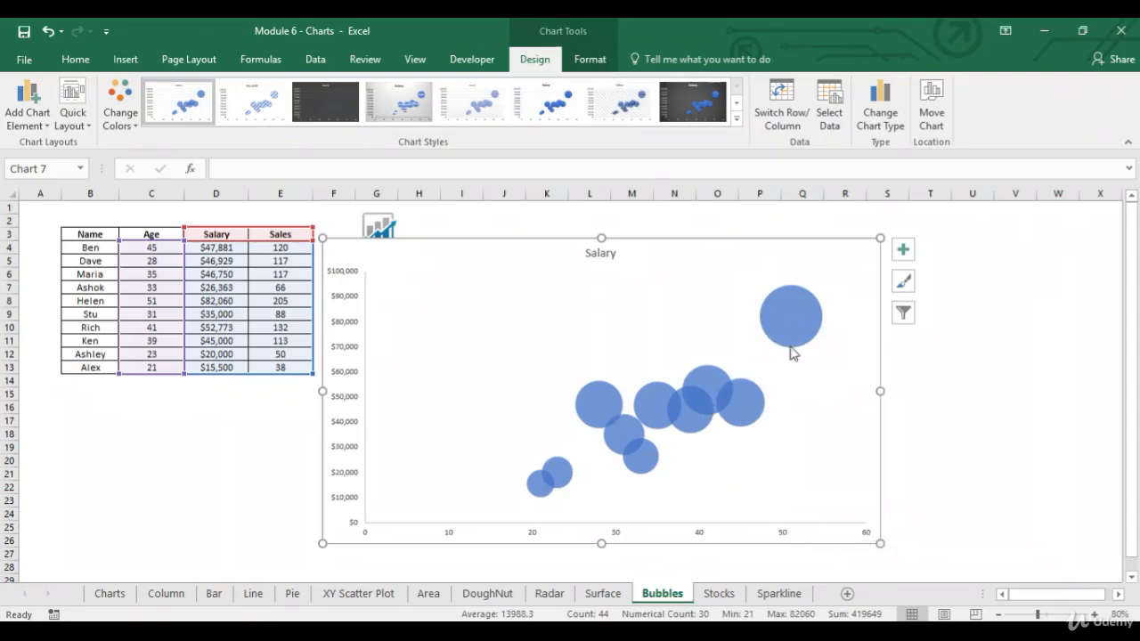
Step: Examine how the bubbles' positions and sizes relate to the table's Age, Salary and Sales values
{"action": "mouse_move", "coordinate": [788, 311]}
{"action": "left_click", "coordinate": [269, 409]}
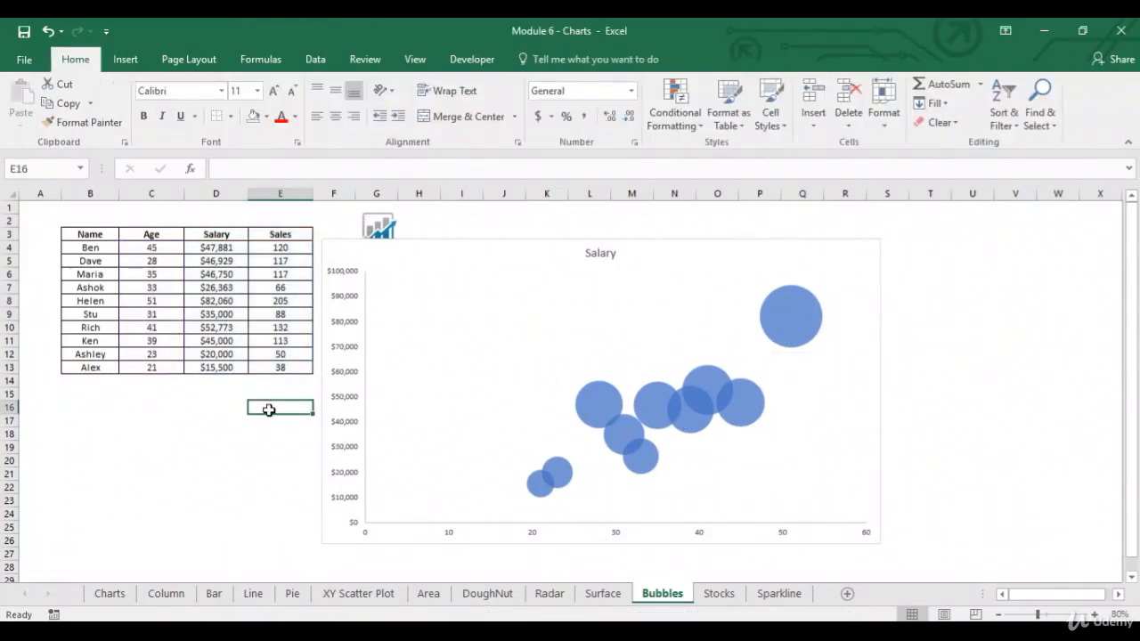
{"action": "left_click", "coordinate": [265, 474]}
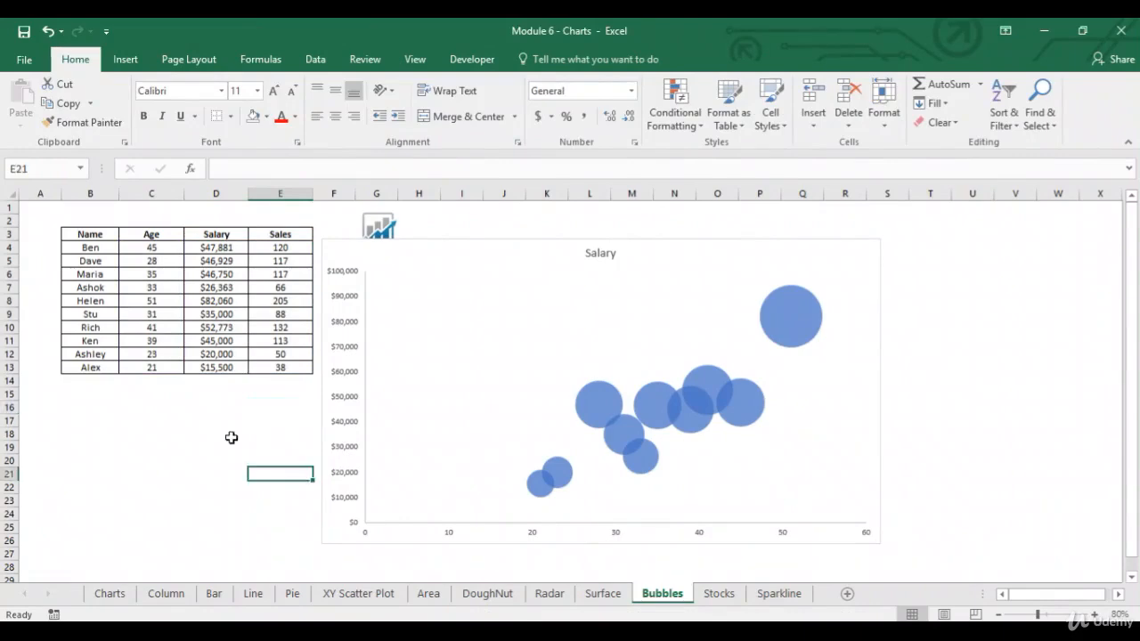
{"action": "left_click", "coordinate": [258, 432]}
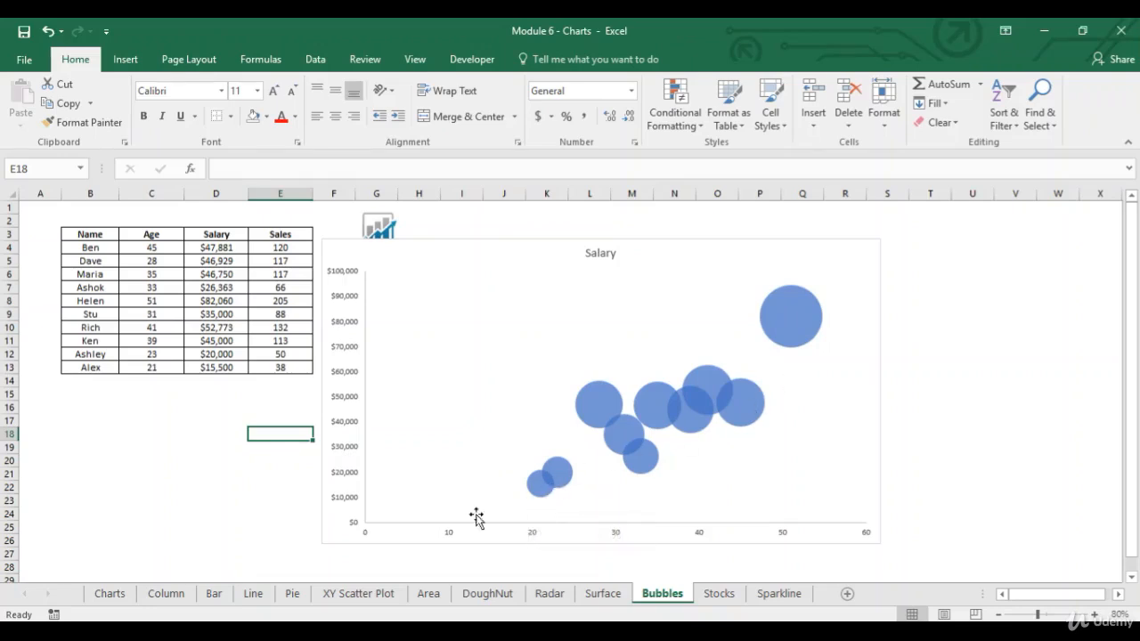
{"action": "mouse_move", "coordinate": [545, 488]}
{"action": "left_click", "coordinate": [609, 416]}
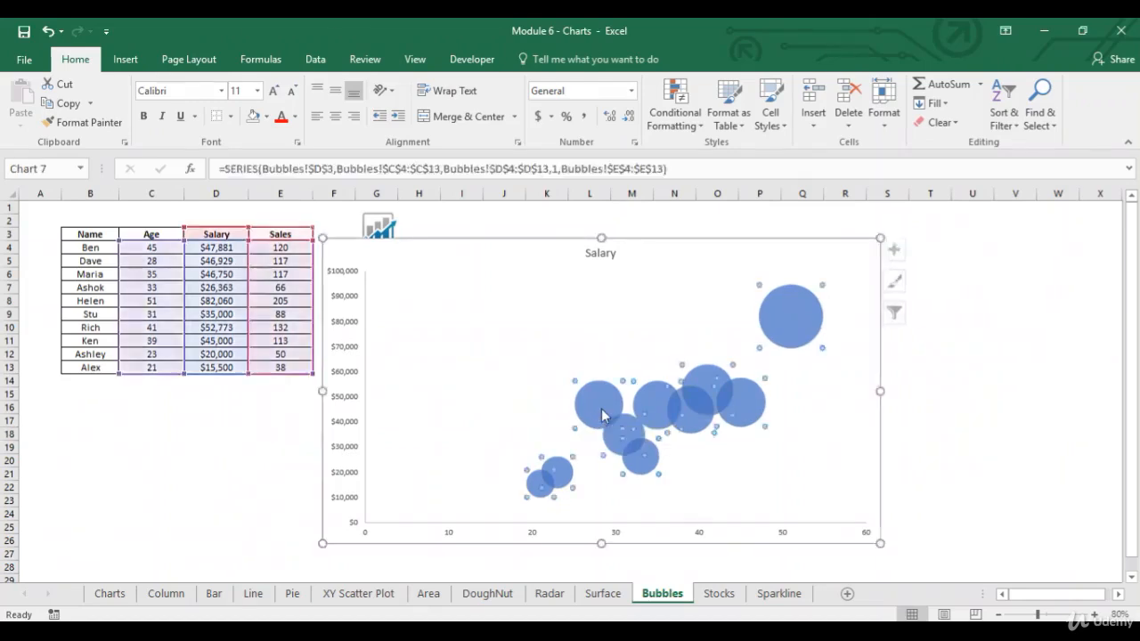
{"action": "left_click", "coordinate": [1021, 413]}
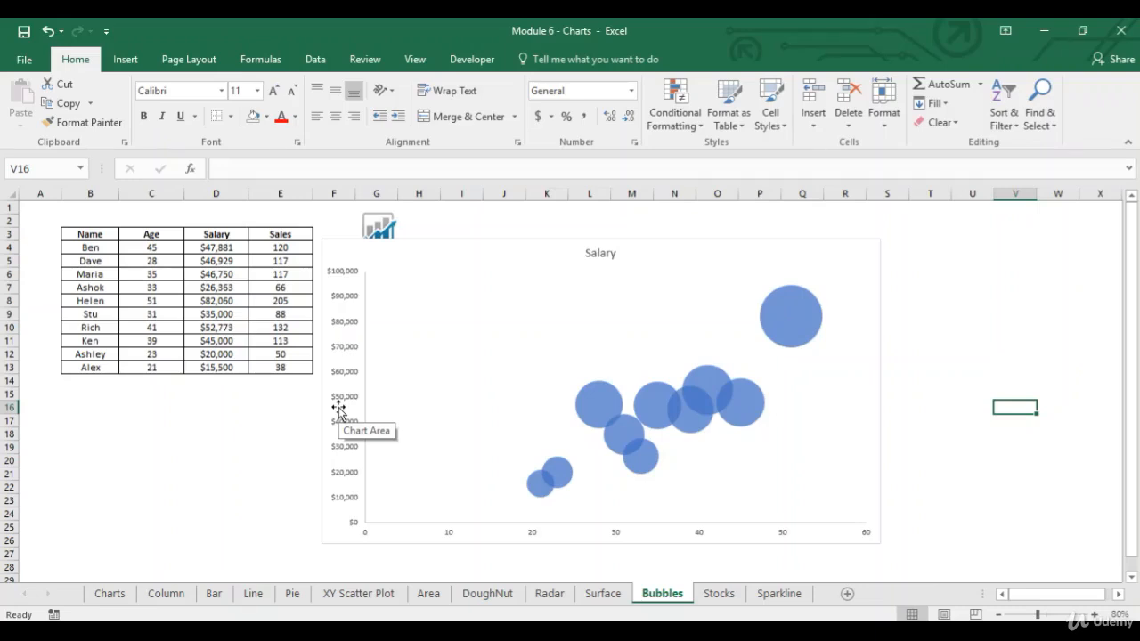
{"action": "left_click", "coordinate": [42, 207]}
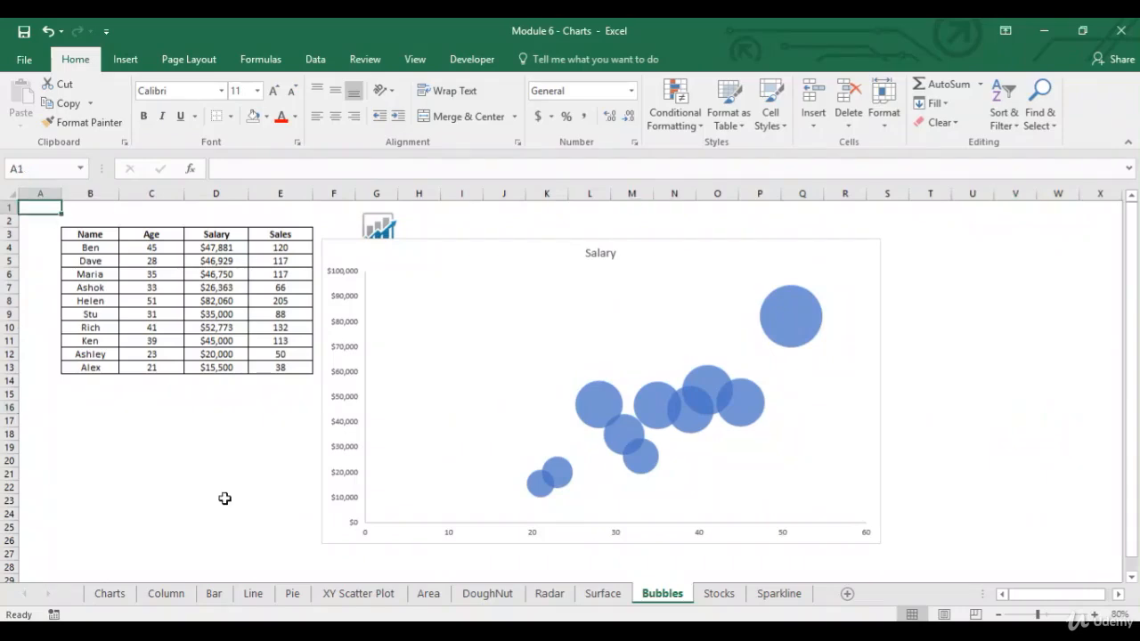
Step: On the Stocks sheet, review the upper table's Stocks, Volume, Open, High, Low and Close columns
{"action": "left_click", "coordinate": [722, 593]}
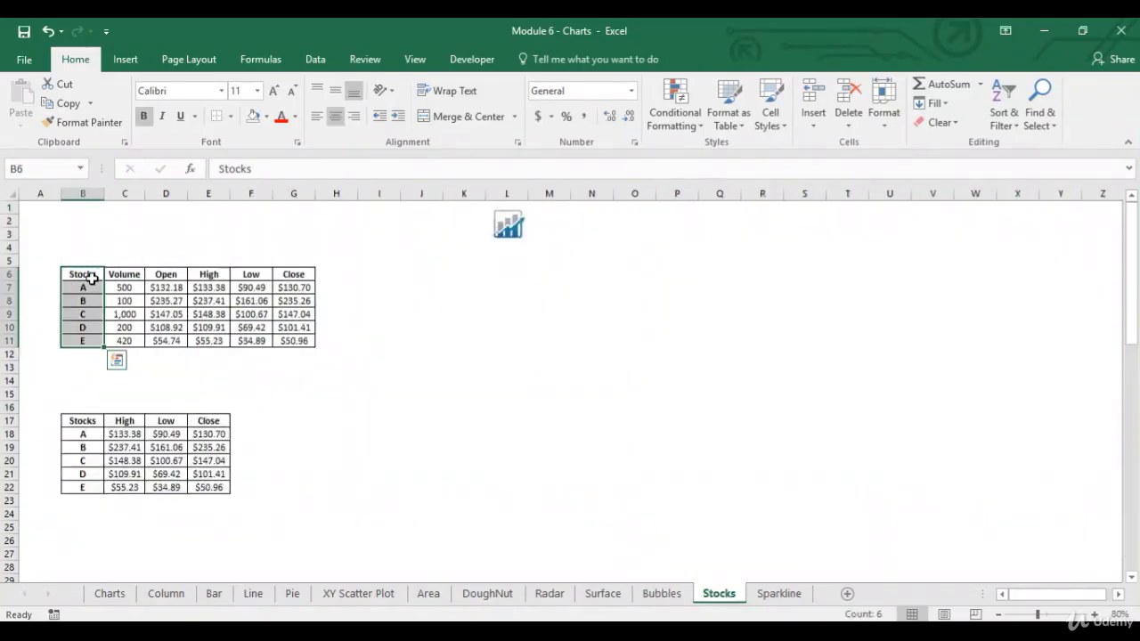
{"action": "left_click", "coordinate": [93, 277]}
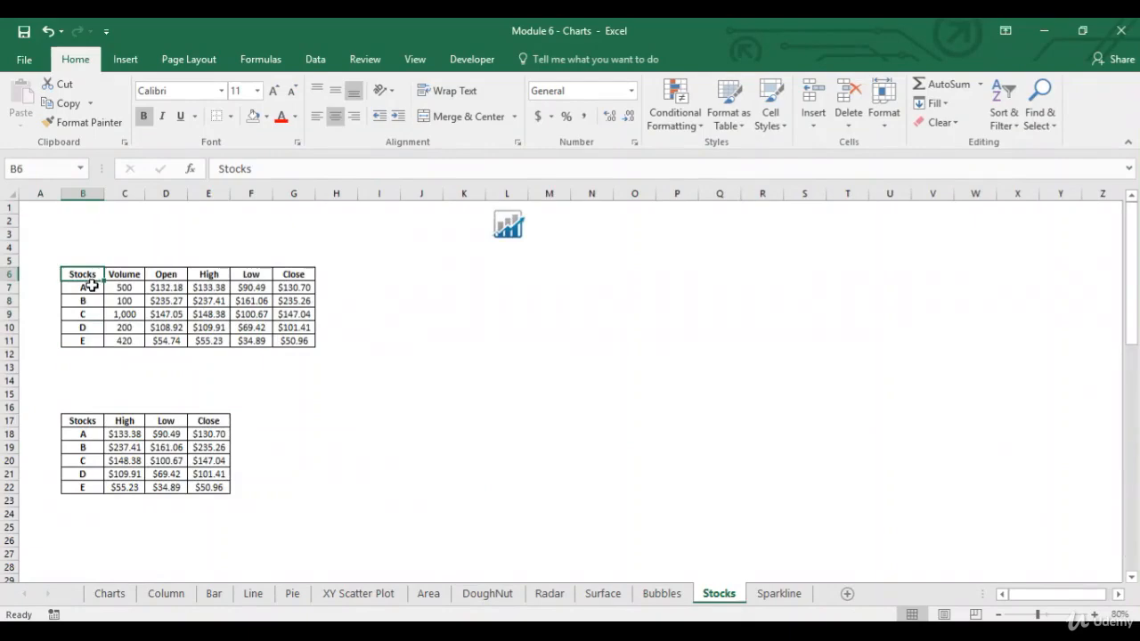
{"action": "left_click_drag", "start_coordinate": [92, 285], "coordinate": [95, 341]}
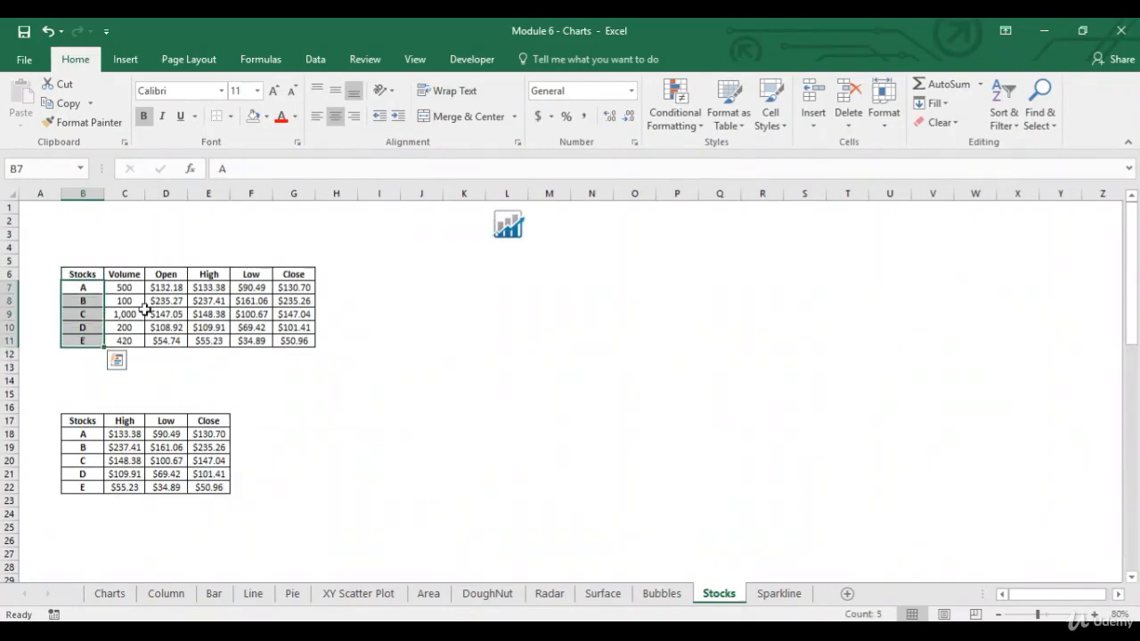
{"action": "left_click", "coordinate": [135, 278]}
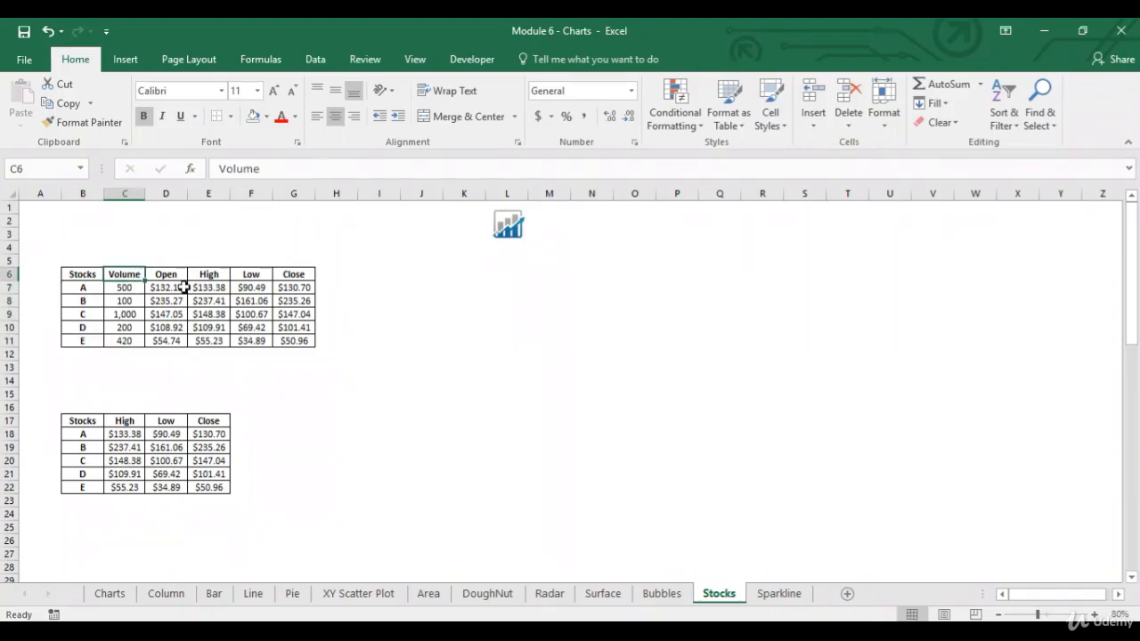
{"action": "left_click", "coordinate": [172, 276]}
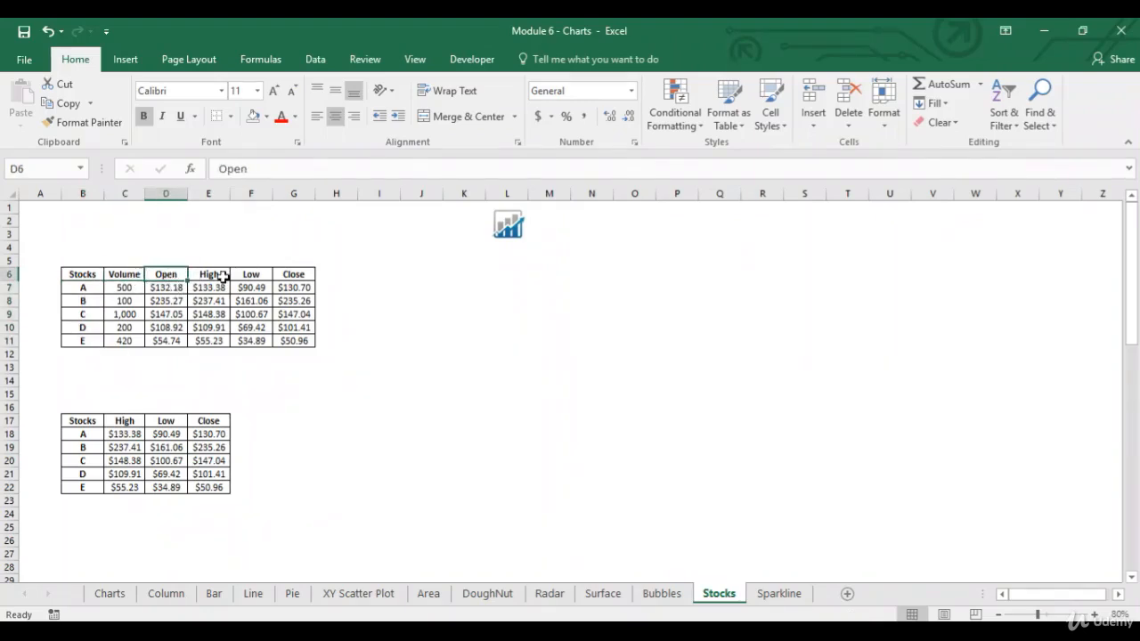
{"action": "left_click", "coordinate": [223, 277]}
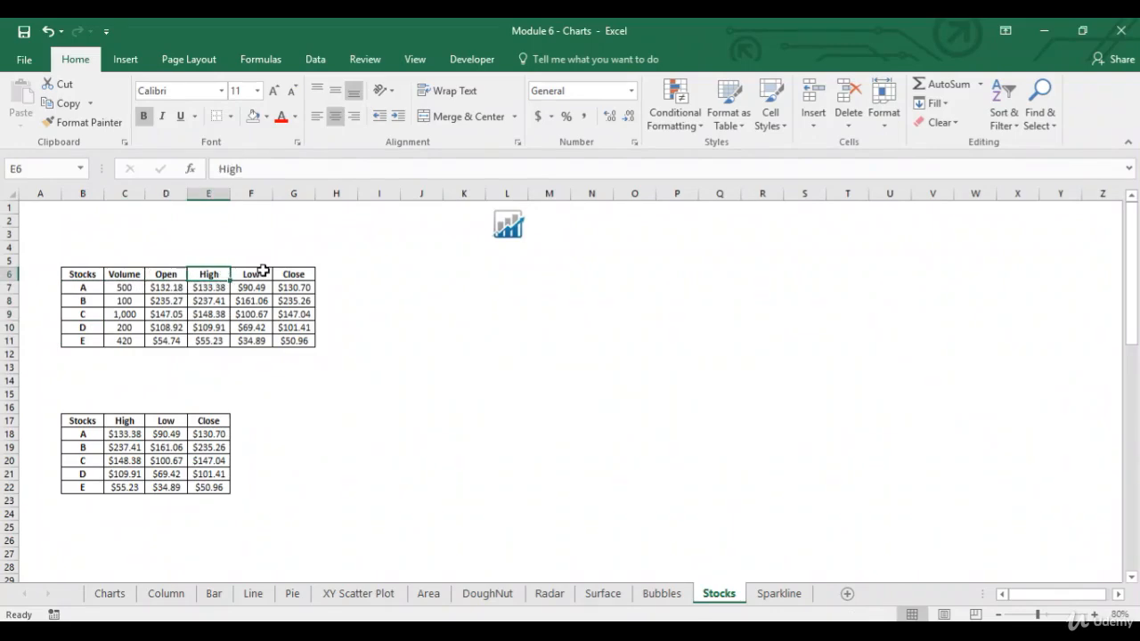
{"action": "left_click", "coordinate": [262, 272]}
{"action": "left_click", "coordinate": [303, 273]}
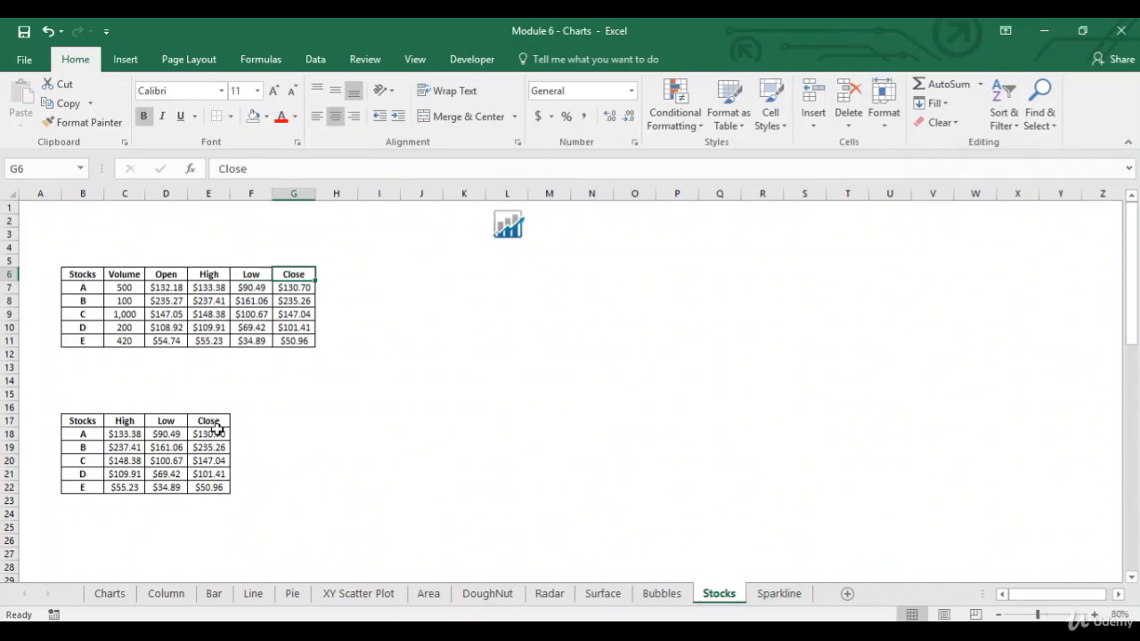
{"action": "left_click", "coordinate": [81, 421]}
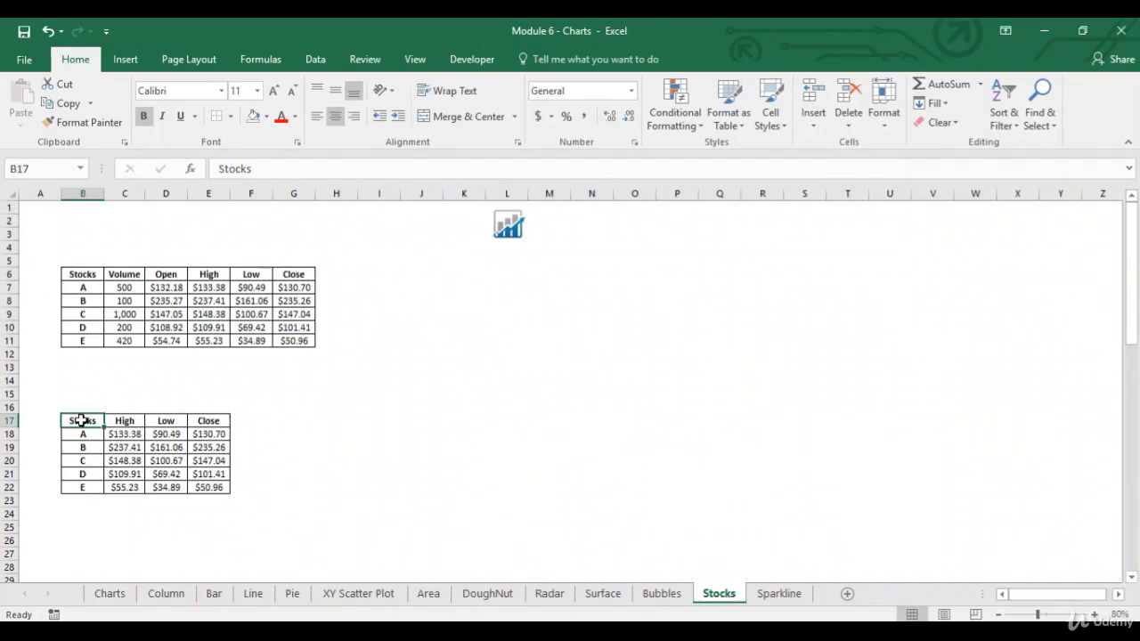
{"action": "left_click", "coordinate": [127, 60]}
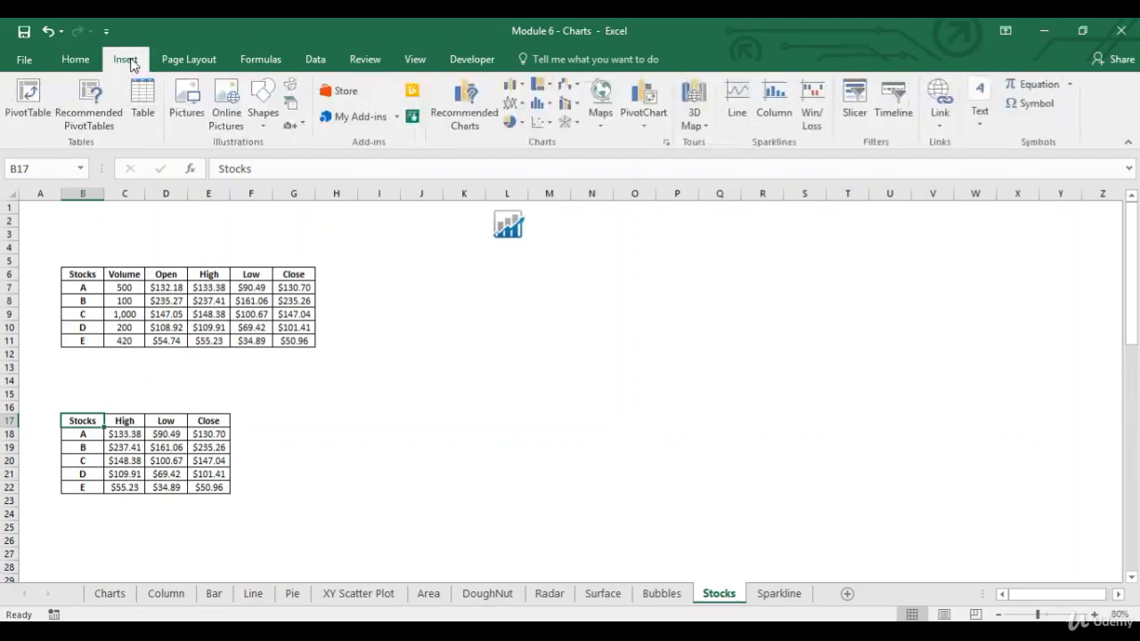
{"action": "left_click", "coordinate": [463, 113]}
{"action": "left_click", "coordinate": [442, 111]}
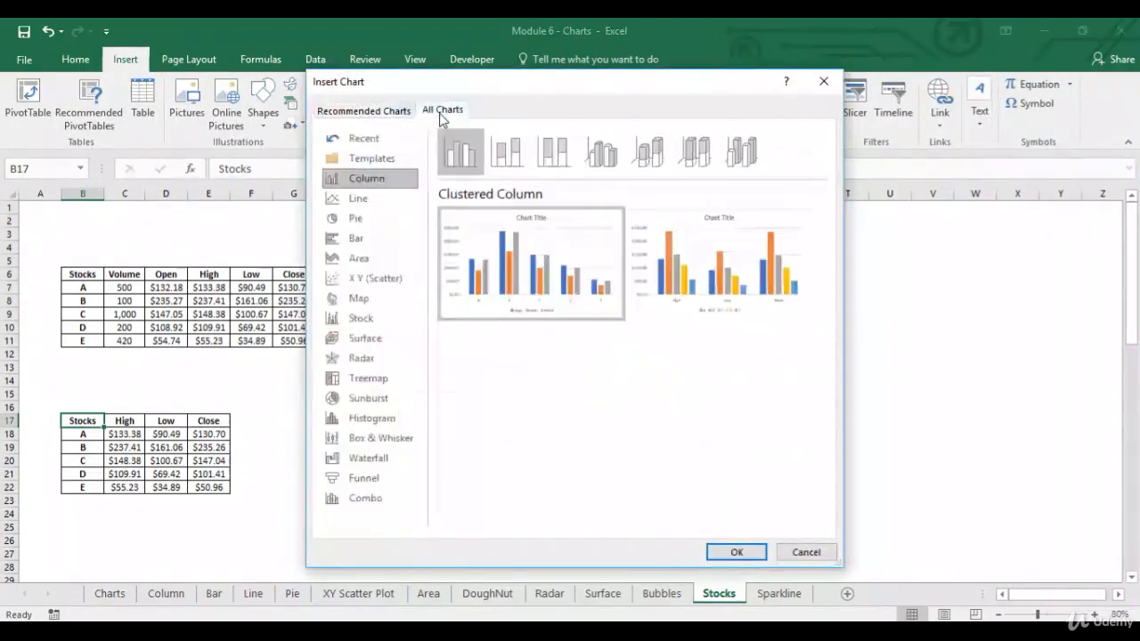
{"action": "left_click", "coordinate": [398, 327]}
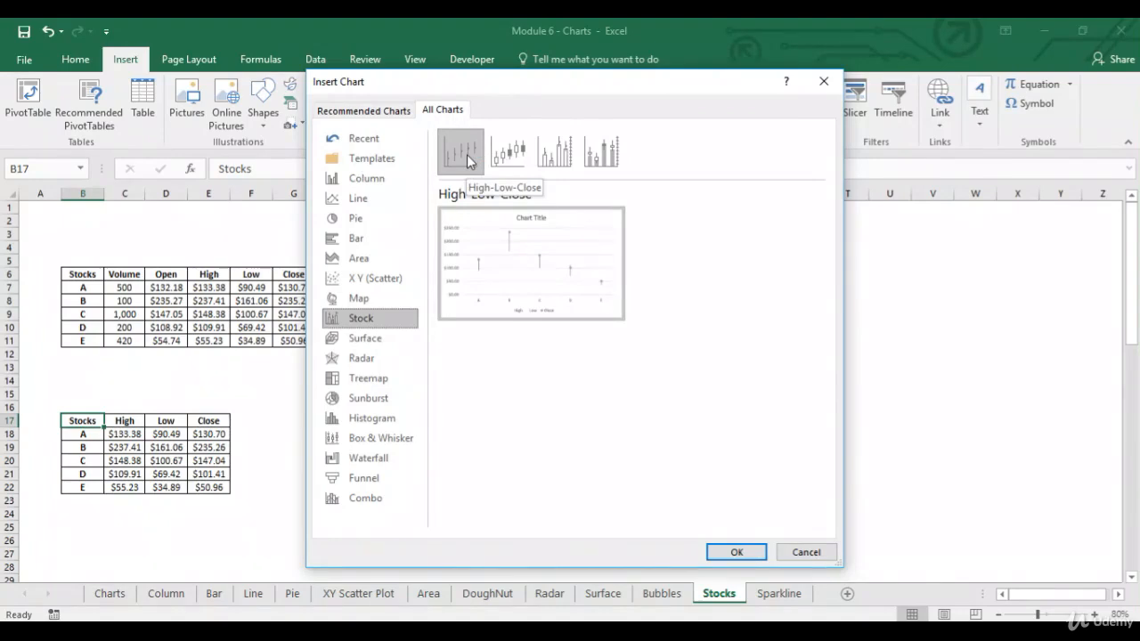
{"action": "left_click", "coordinate": [802, 551]}
Step: Insert a High-Low-Close stock chart from the lower table range B17:E22 and enlarge it
{"action": "left_click_drag", "start_coordinate": [81, 419], "coordinate": [214, 486]}
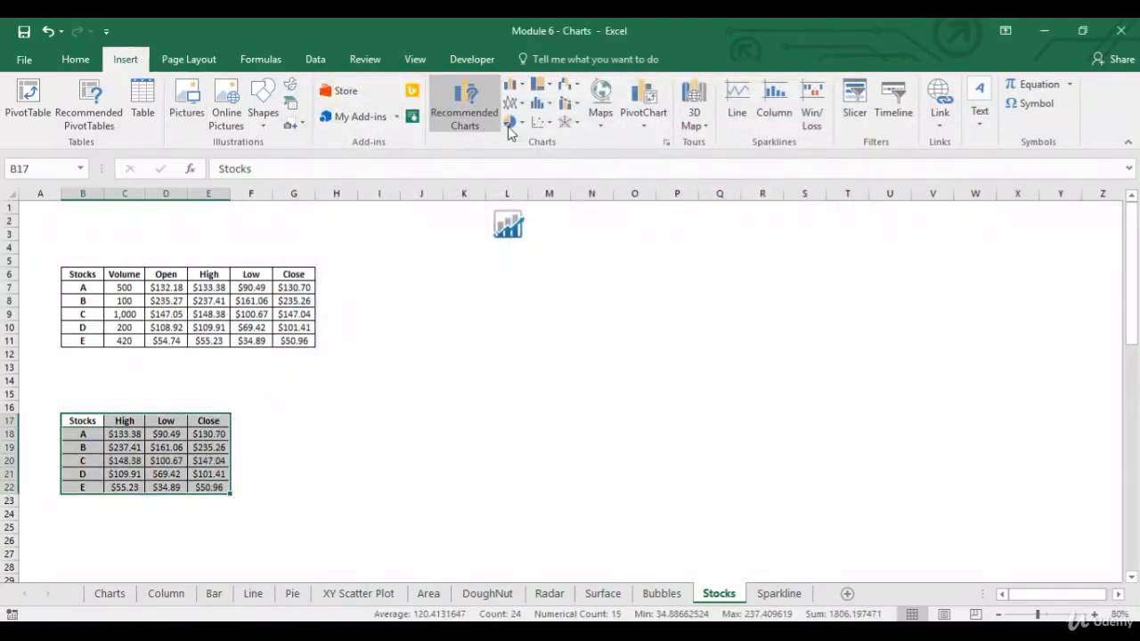
{"action": "left_click", "coordinate": [444, 105]}
{"action": "left_click", "coordinate": [438, 109]}
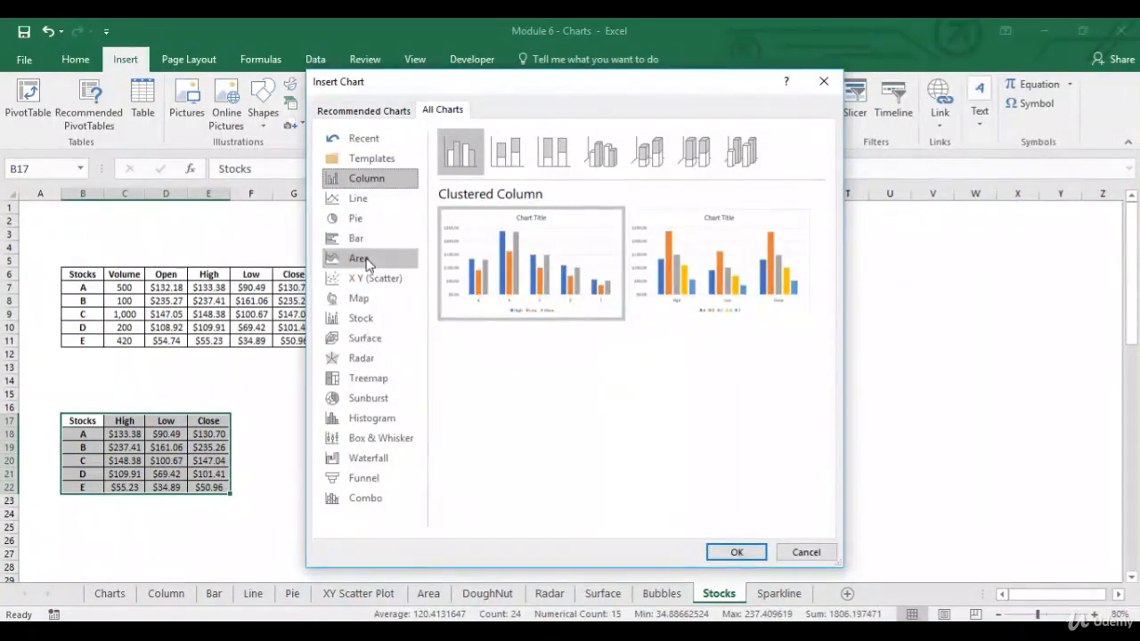
{"action": "left_click", "coordinate": [387, 320]}
{"action": "mouse_move", "coordinate": [473, 276]}
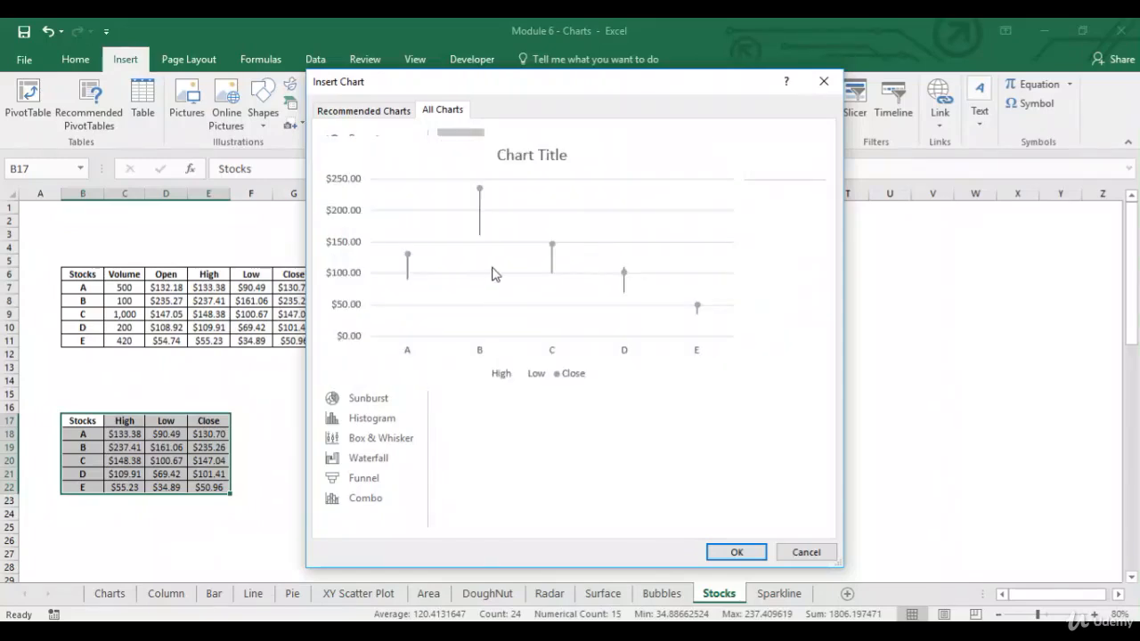
{"action": "left_click", "coordinate": [737, 552]}
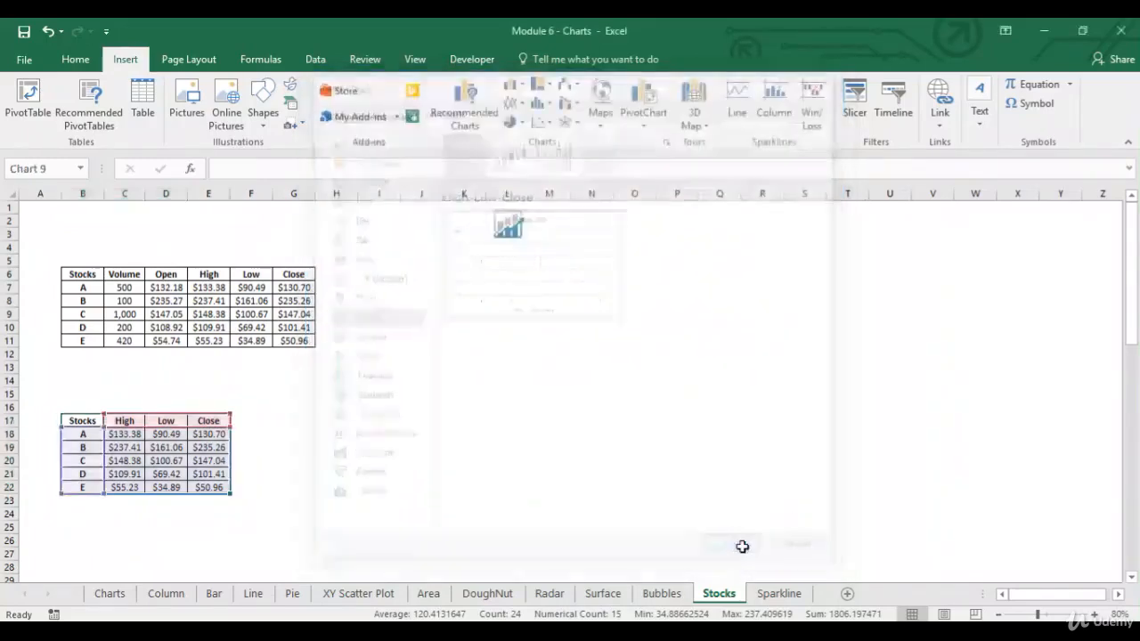
{"action": "left_click_drag", "start_coordinate": [1132, 336], "coordinate": [1113, 345]}
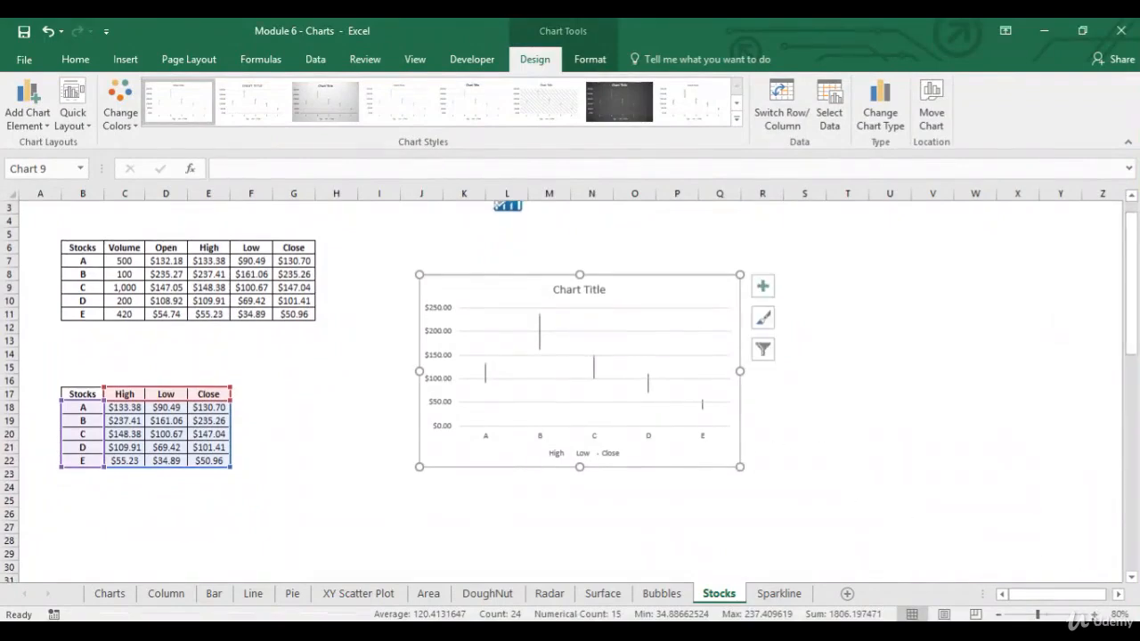
{"action": "left_click_drag", "start_coordinate": [1037, 615], "coordinate": [1046, 614]}
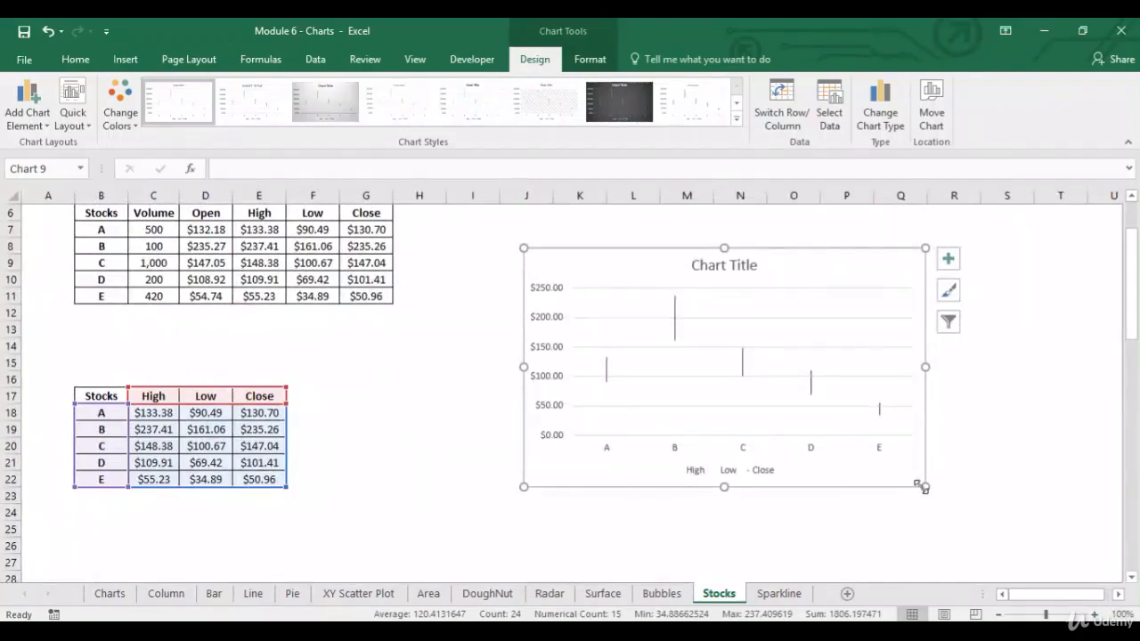
{"action": "left_click_drag", "start_coordinate": [923, 486], "coordinate": [1001, 535]}
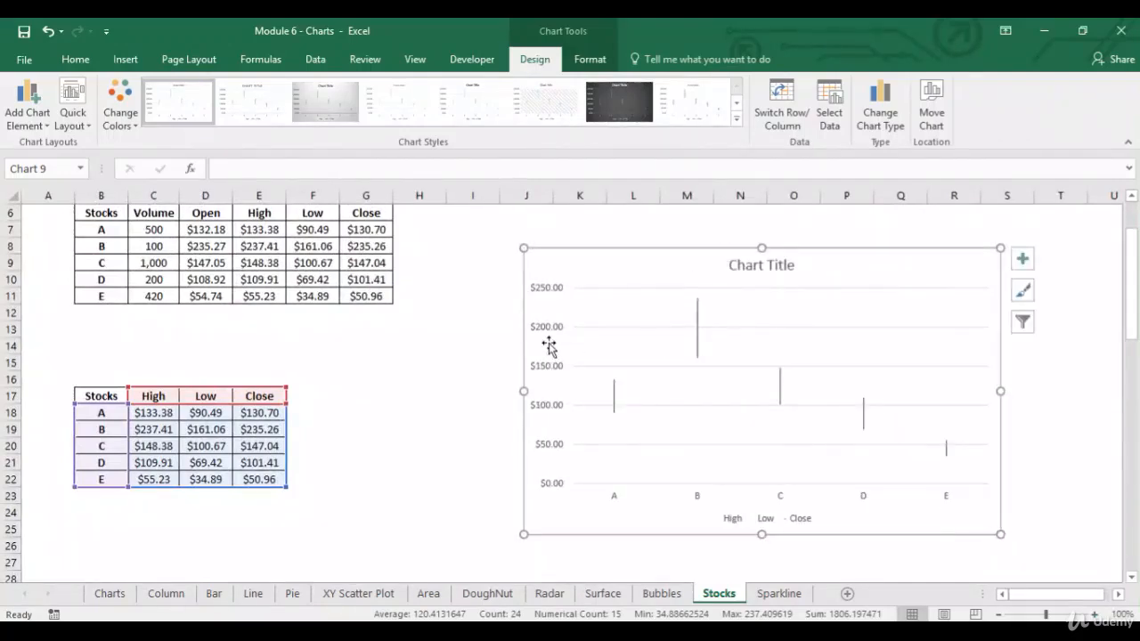
Step: Compare stock B's line in the stock chart with its High, Low and Close values in the lower table
{"action": "left_click", "coordinate": [445, 351]}
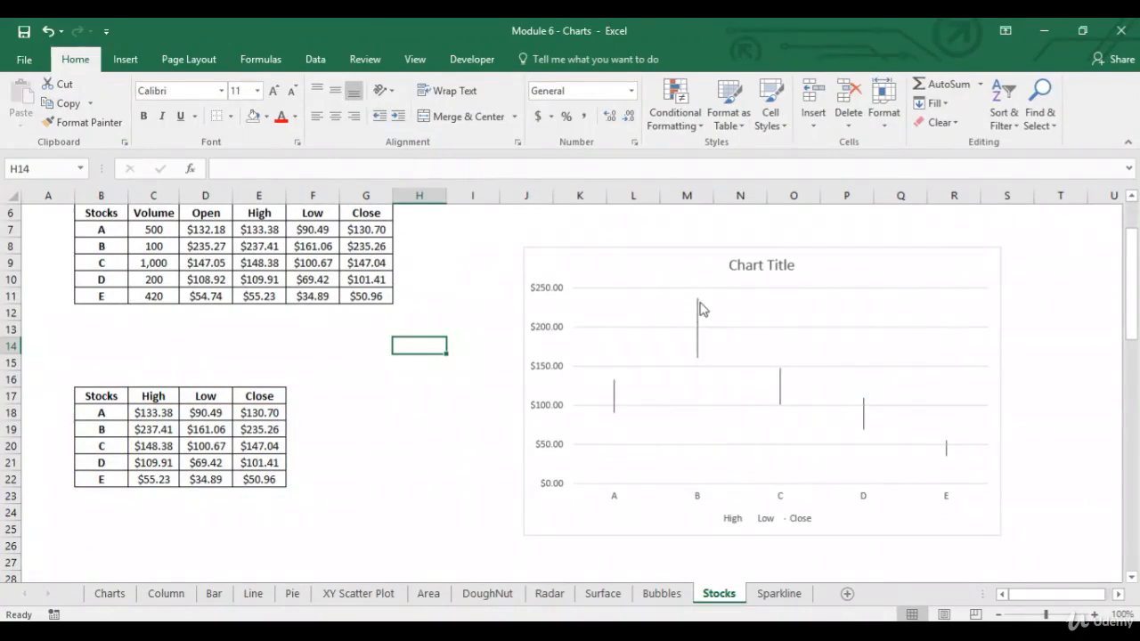
{"action": "mouse_move", "coordinate": [698, 305]}
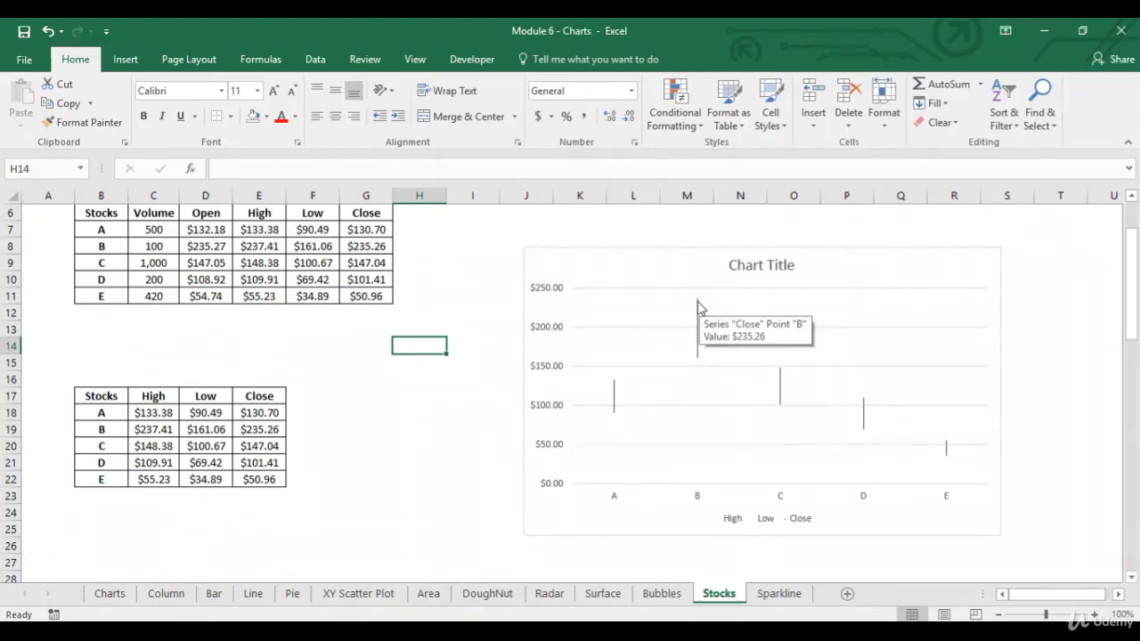
{"action": "mouse_move", "coordinate": [698, 364]}
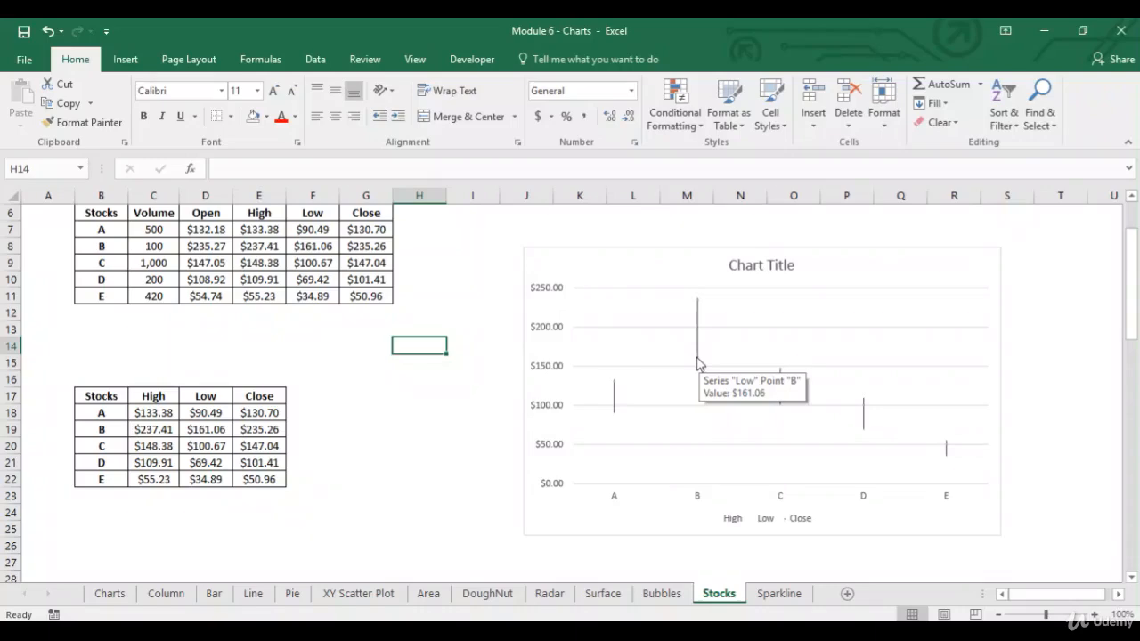
{"action": "left_click", "coordinate": [430, 416]}
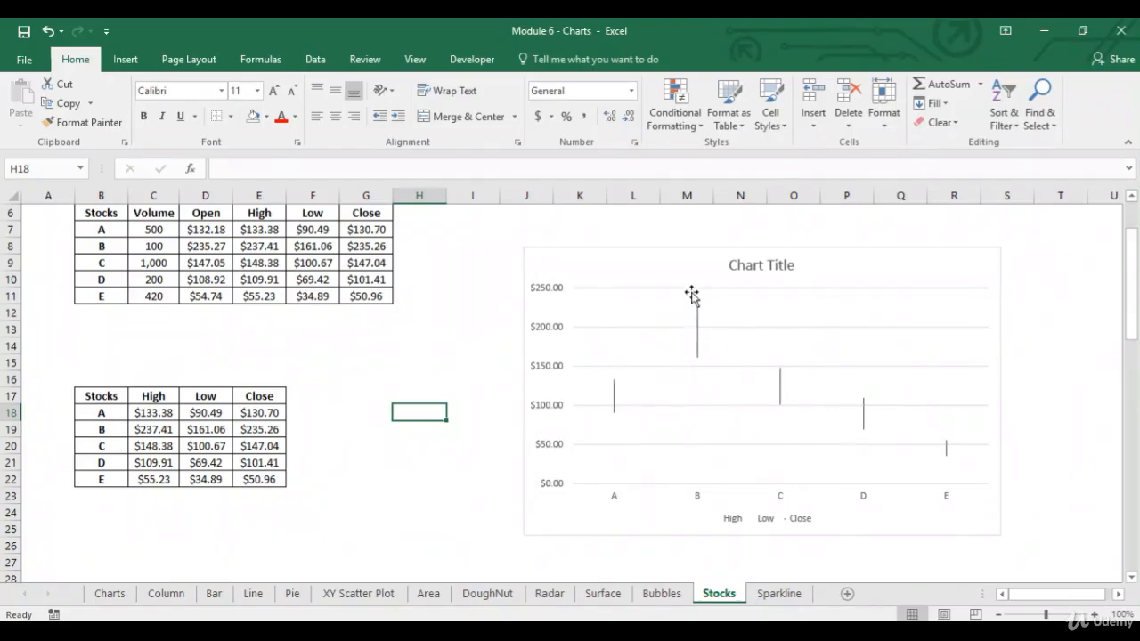
{"action": "left_click", "coordinate": [158, 434]}
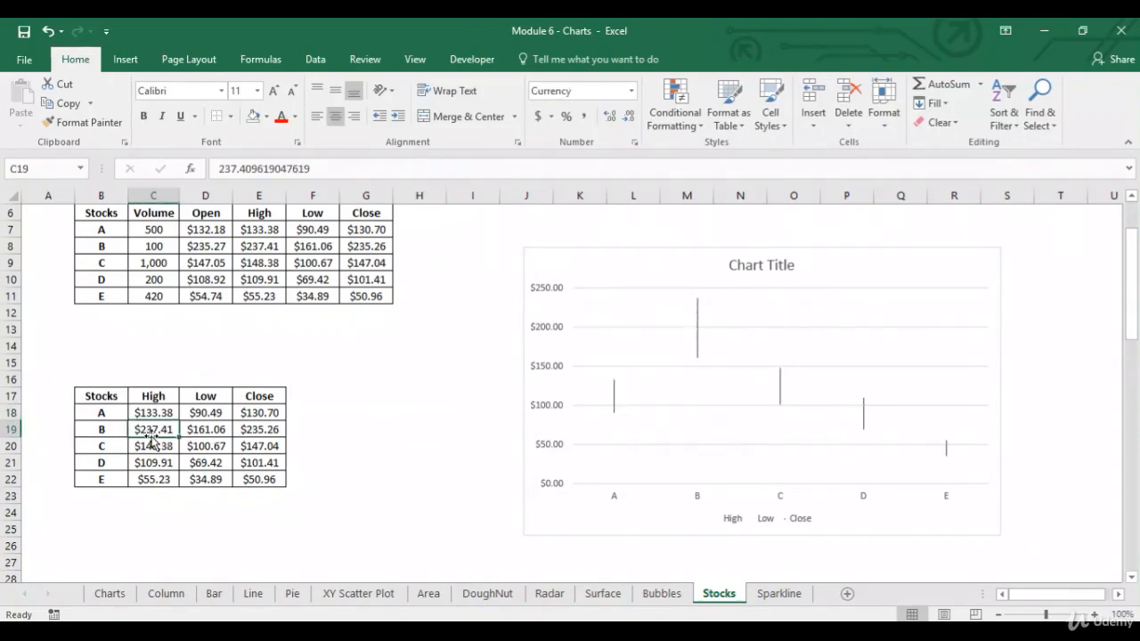
{"action": "left_click", "coordinate": [221, 435]}
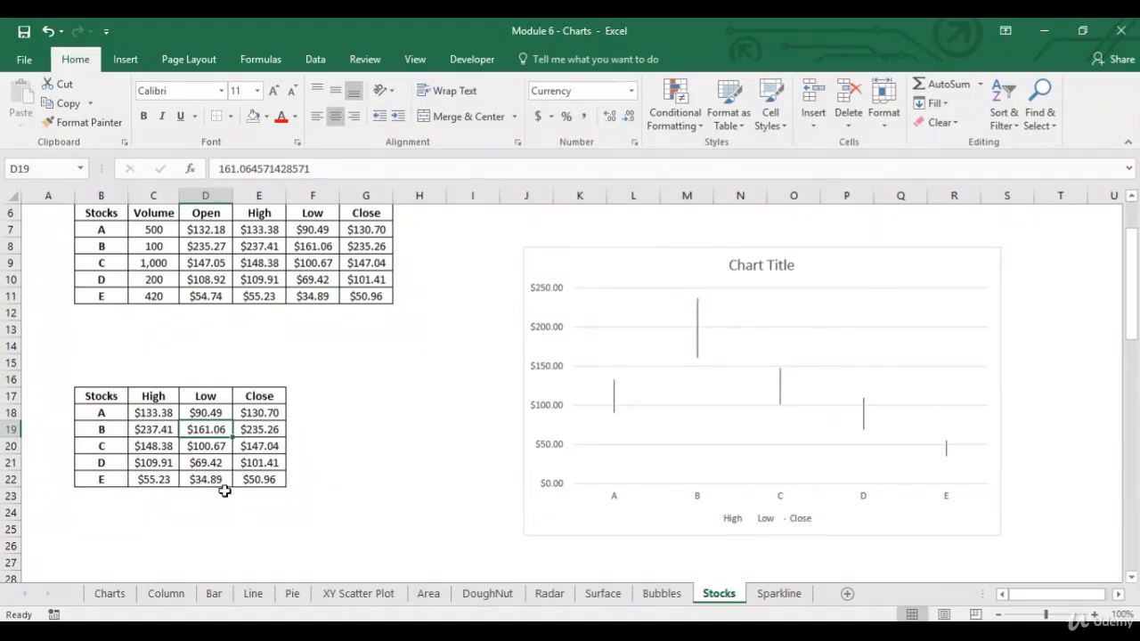
Step: Review the Stocks sheet's table in rows 38 to 43 with its Open, Close, High and Low columns
{"action": "left_click_drag", "start_coordinate": [167, 481], "coordinate": [205, 481]}
{"action": "left_click", "coordinate": [135, 506]}
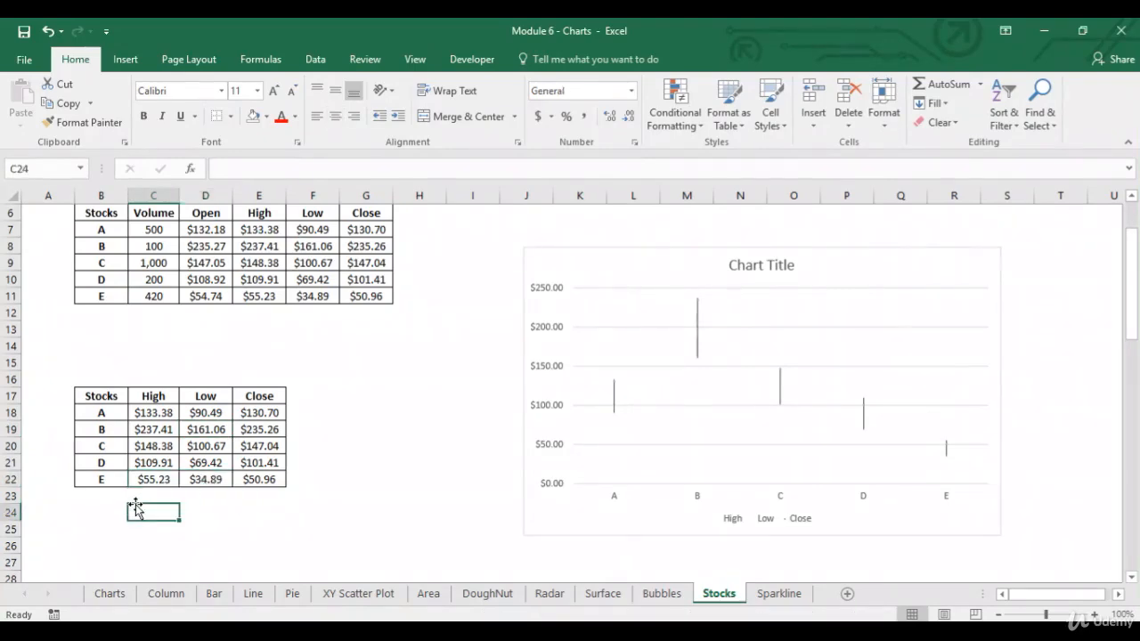
{"action": "left_click", "coordinate": [131, 546]}
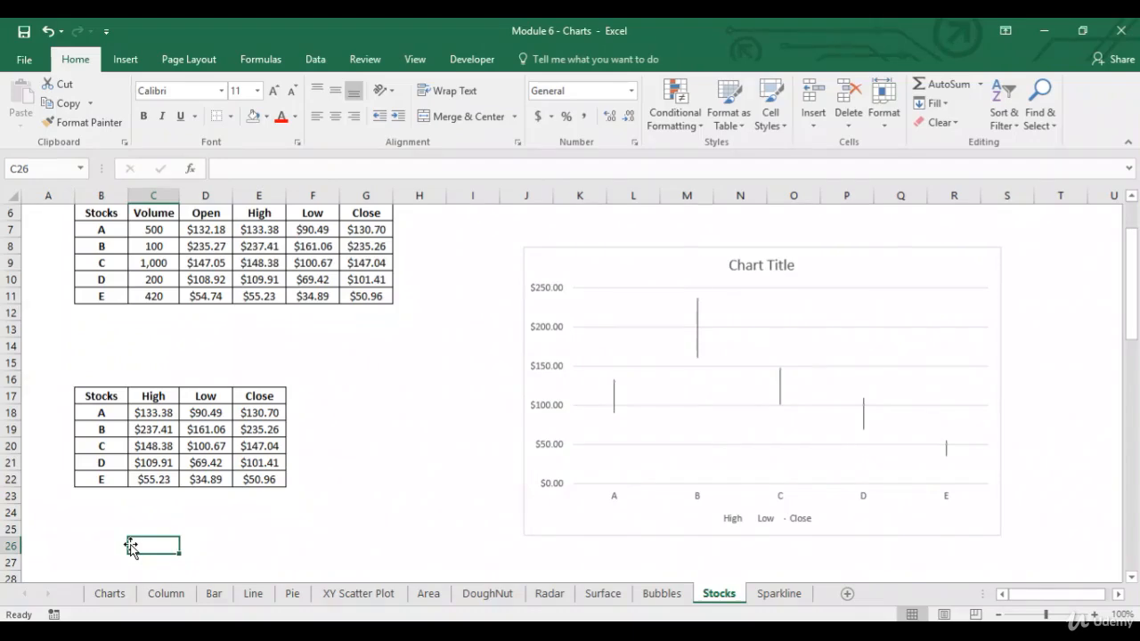
{"action": "key", "text": "Down"}
{"action": "key", "text": "Down"}
{"action": "key", "text": "Down"}
{"action": "key", "text": "Down"}
{"action": "key", "text": "Down"}
{"action": "key", "text": "Down"}
{"action": "key", "text": "Down"}
{"action": "key", "text": "Down"}
{"action": "key", "text": "Down"}
{"action": "key", "text": "Down"}
{"action": "key", "text": "Down"}
{"action": "key", "text": "Down"}
{"action": "key", "text": "Down"}
{"action": "key", "text": "Down"}
{"action": "key", "text": "Down"}
{"action": "key", "text": "Down"}
{"action": "key", "text": "Down"}
{"action": "key", "text": "Down"}
{"action": "key", "text": "Down"}
{"action": "key", "text": "Down"}
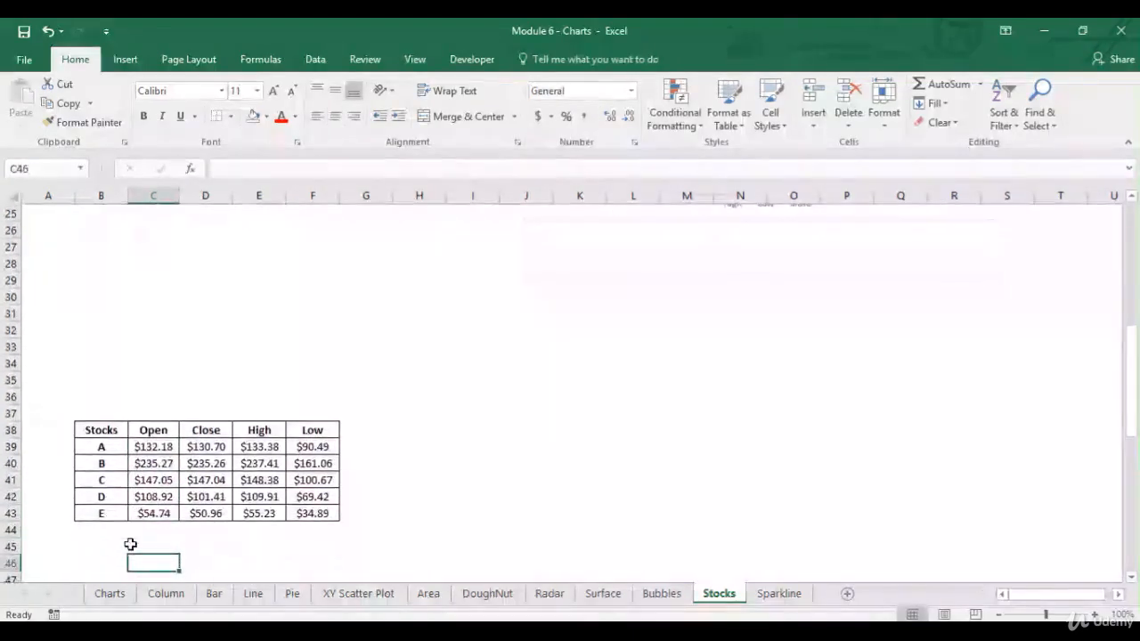
{"action": "key", "text": "Down"}
{"action": "key", "text": "Down"}
{"action": "key", "text": "Down"}
{"action": "key", "text": "Down"}
{"action": "left_click_drag", "start_coordinate": [114, 366], "coordinate": [325, 439]}
{"action": "left_click", "coordinate": [322, 442]}
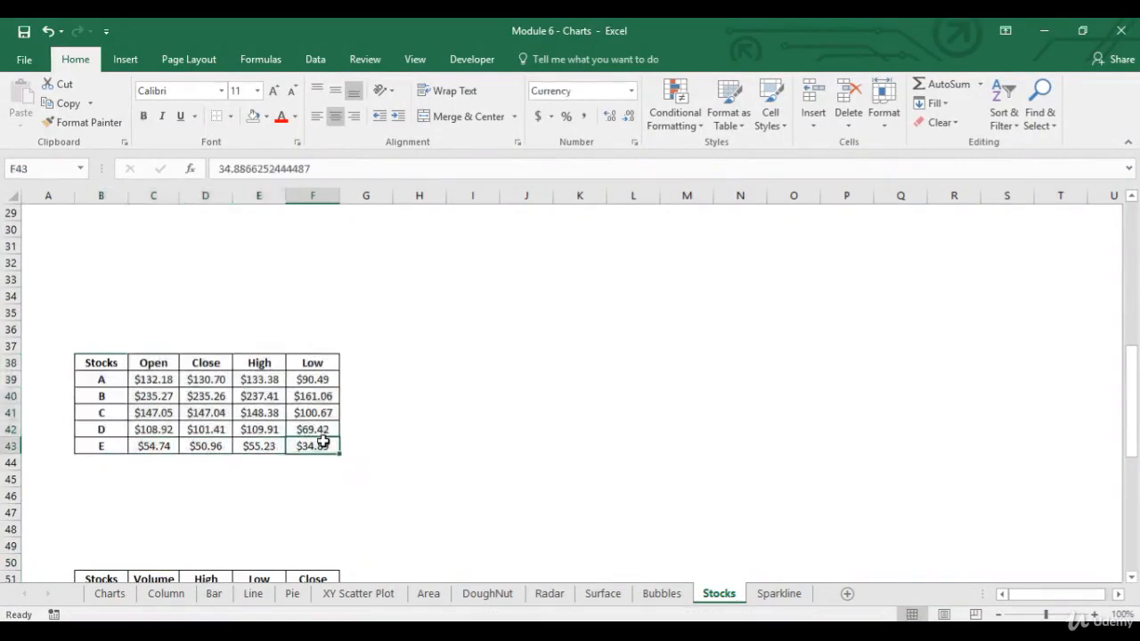
{"action": "left_click", "coordinate": [159, 364]}
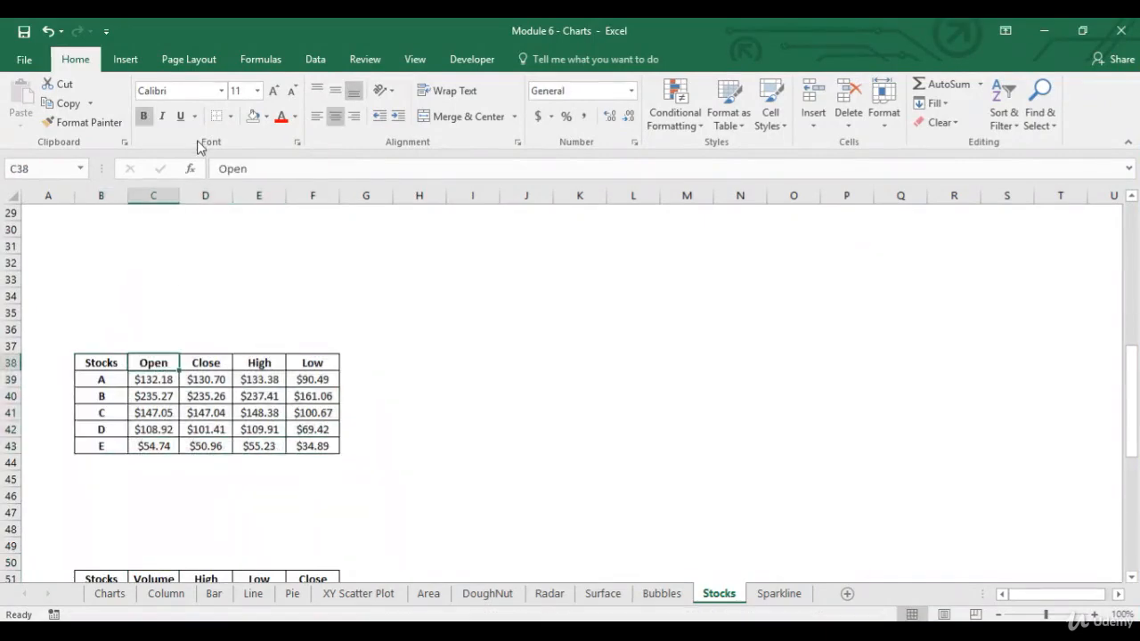
Step: Insert an Open-High-Low-Close stock chart from the table range B38:F43 and enlarge it
{"action": "left_click", "coordinate": [125, 60]}
{"action": "left_click_drag", "start_coordinate": [102, 363], "coordinate": [318, 445]}
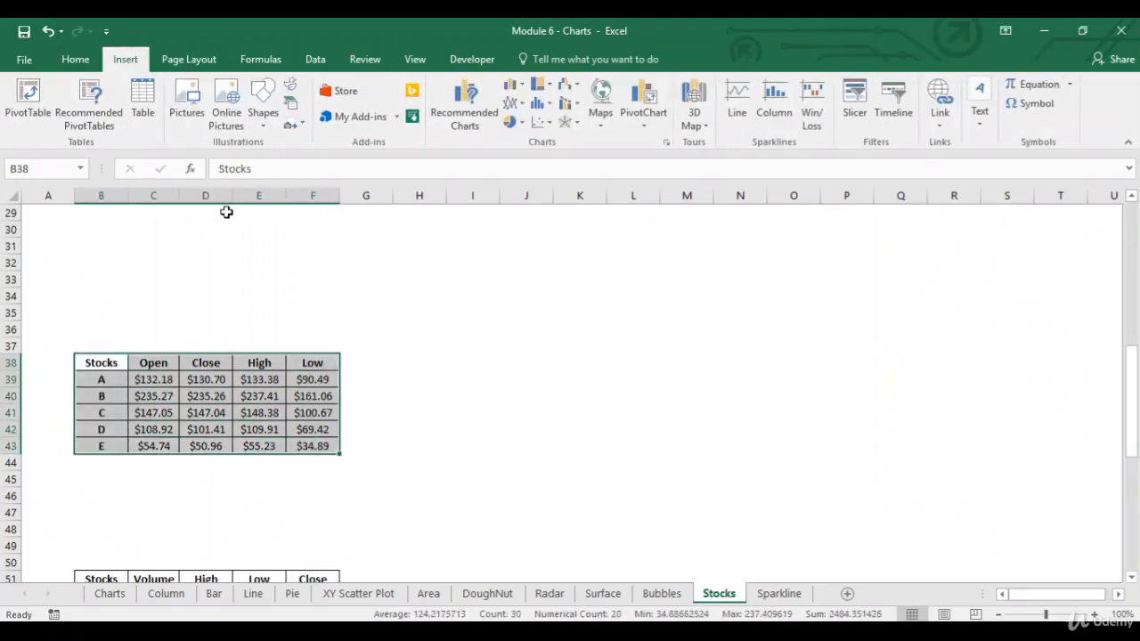
{"action": "left_click", "coordinate": [464, 103]}
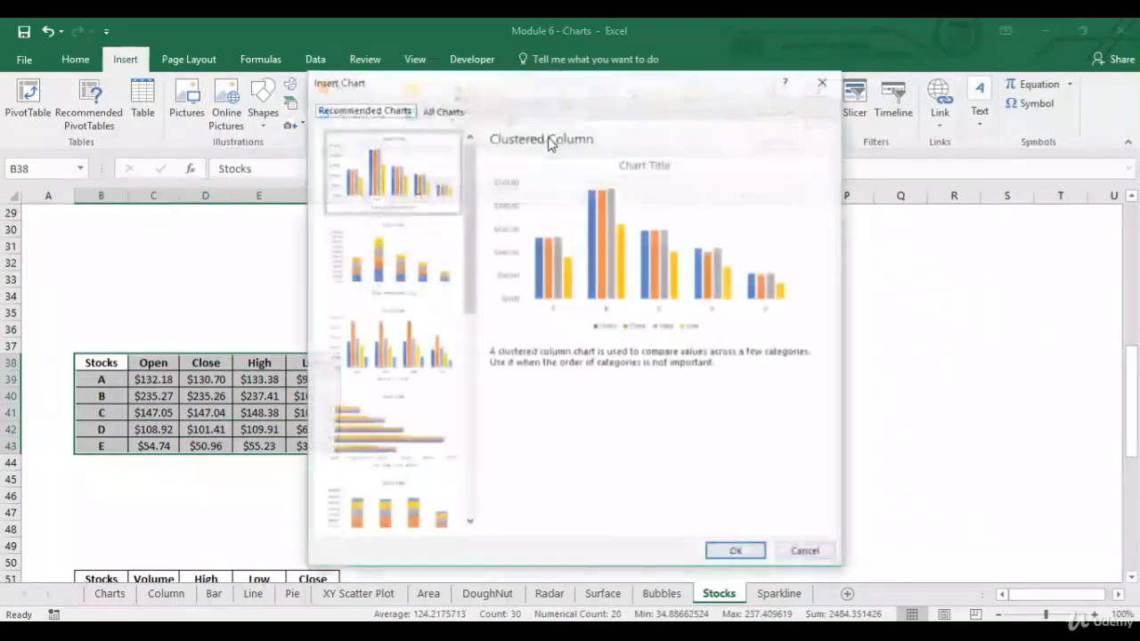
{"action": "left_click", "coordinate": [442, 111]}
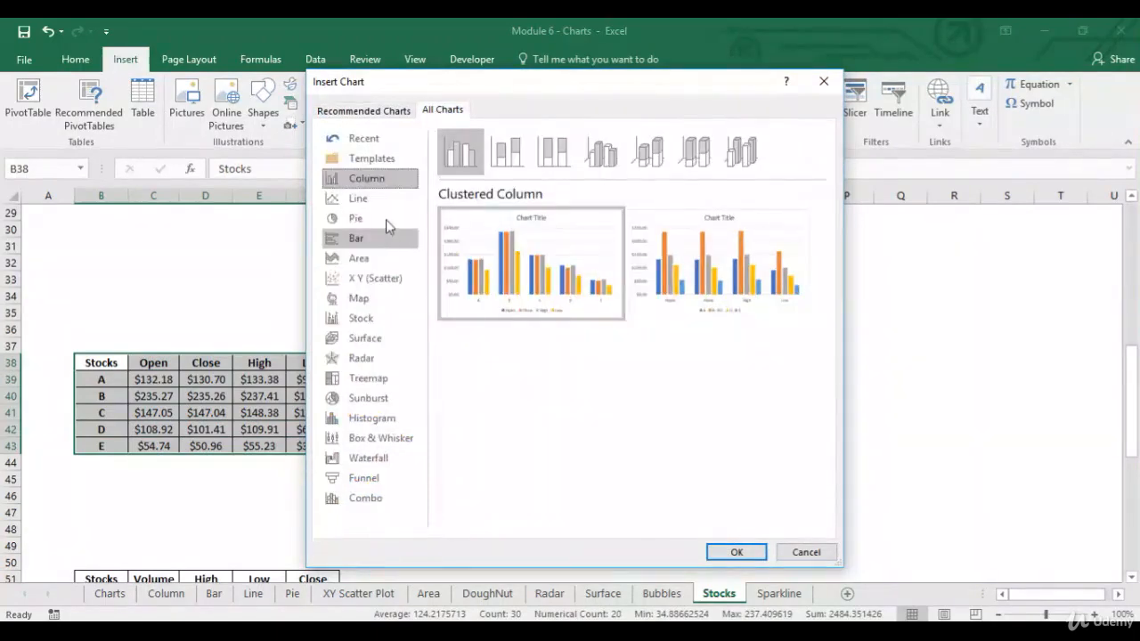
{"action": "left_click", "coordinate": [370, 321]}
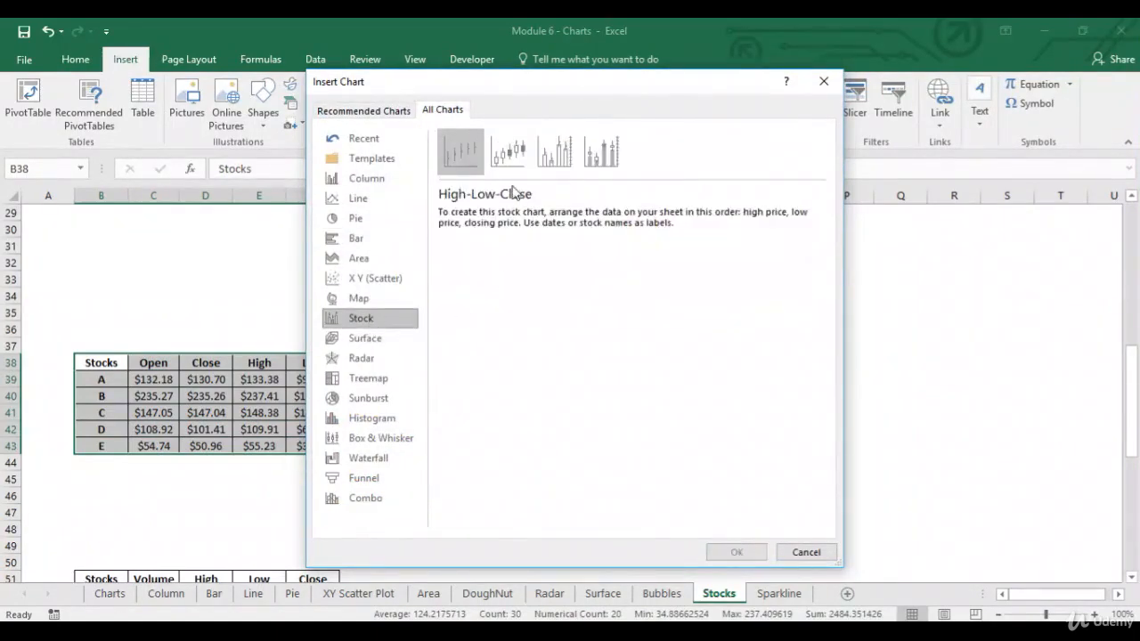
{"action": "left_click", "coordinate": [509, 153]}
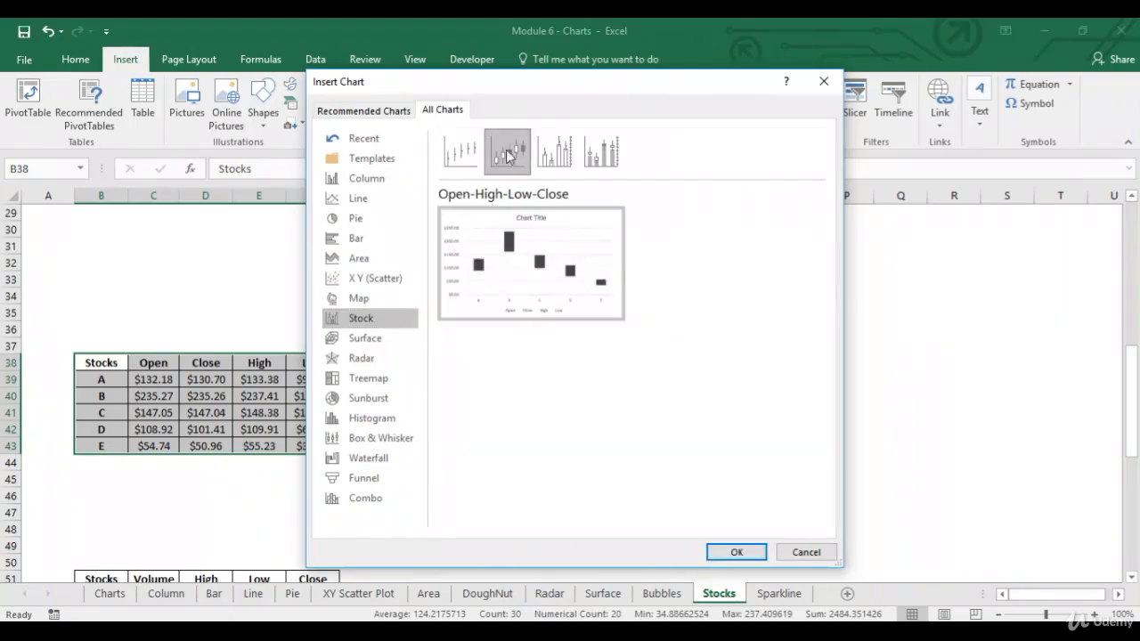
{"action": "left_click", "coordinate": [736, 553]}
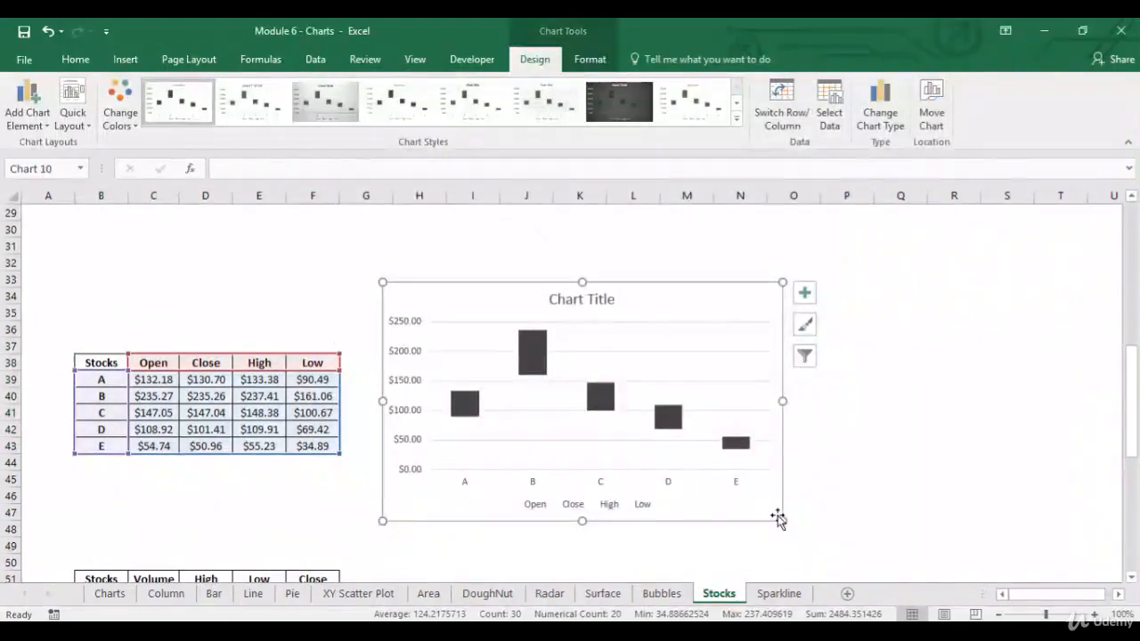
{"action": "left_click_drag", "start_coordinate": [782, 519], "coordinate": [877, 543]}
{"action": "left_click", "coordinate": [438, 247]}
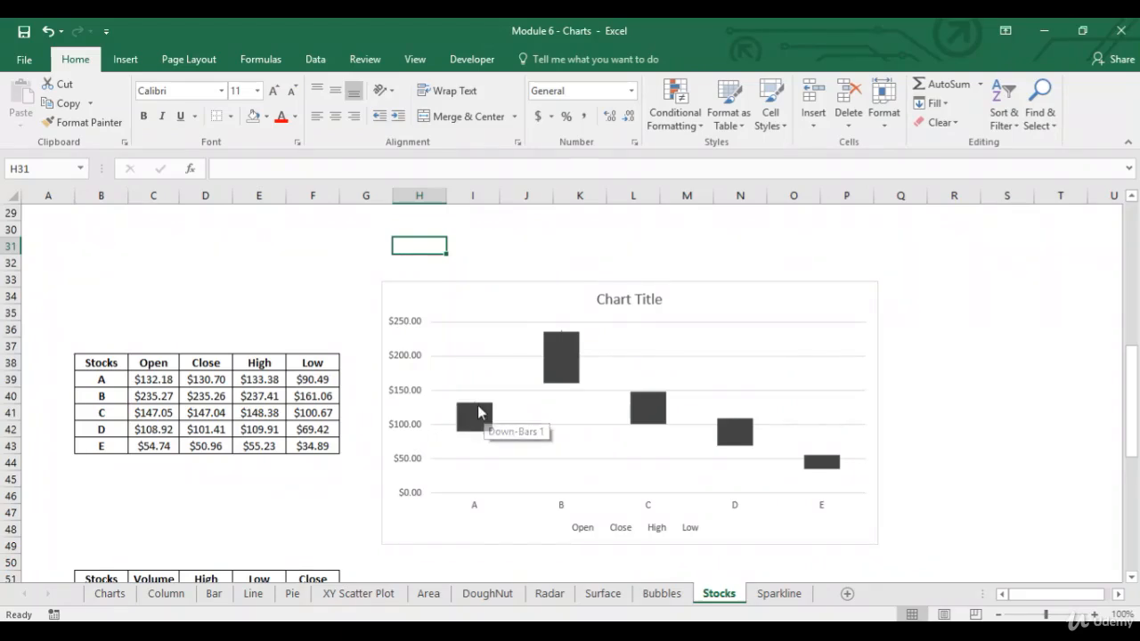
Step: Compare stock A's bar in the Open-High-Low-Close chart with the table's High and Low series
{"action": "left_click", "coordinate": [483, 409]}
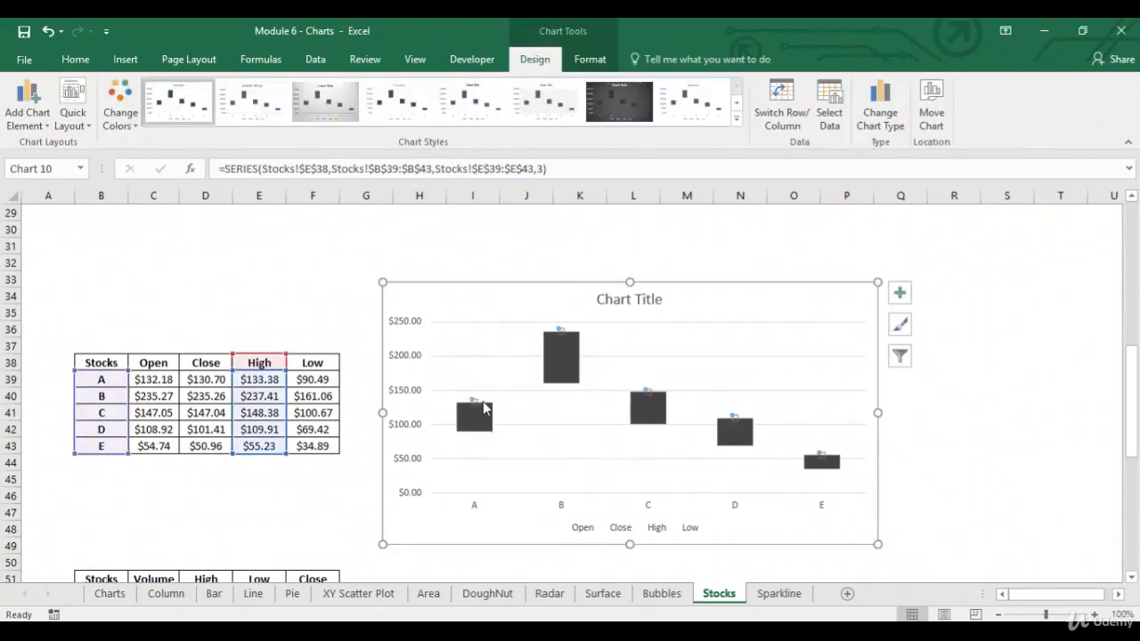
{"action": "left_click", "coordinate": [486, 404]}
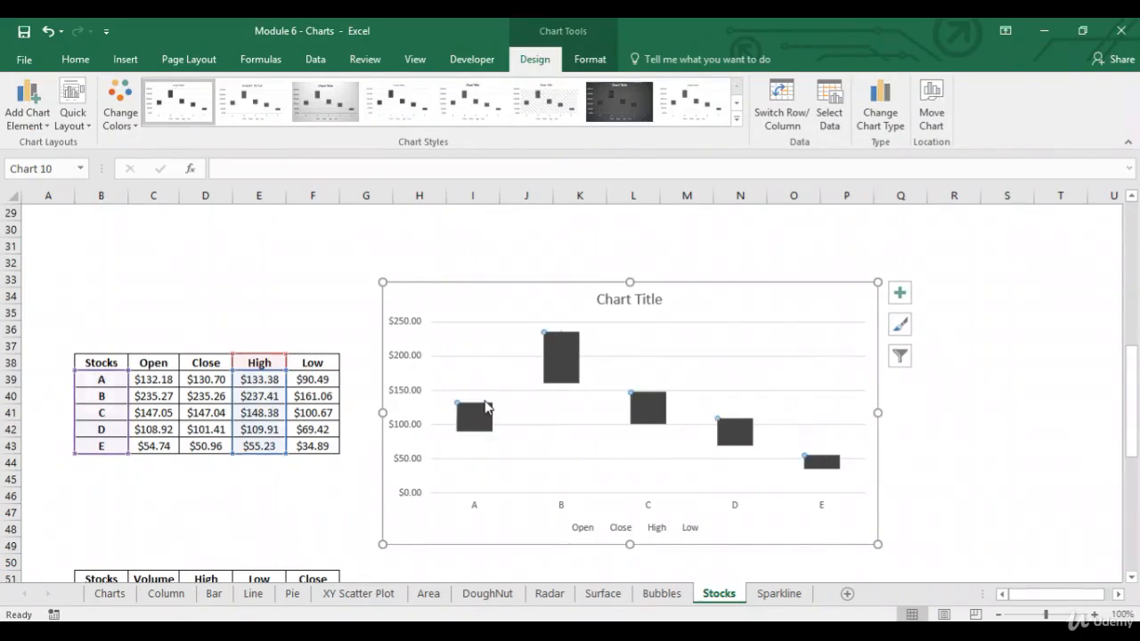
{"action": "left_click", "coordinate": [477, 403]}
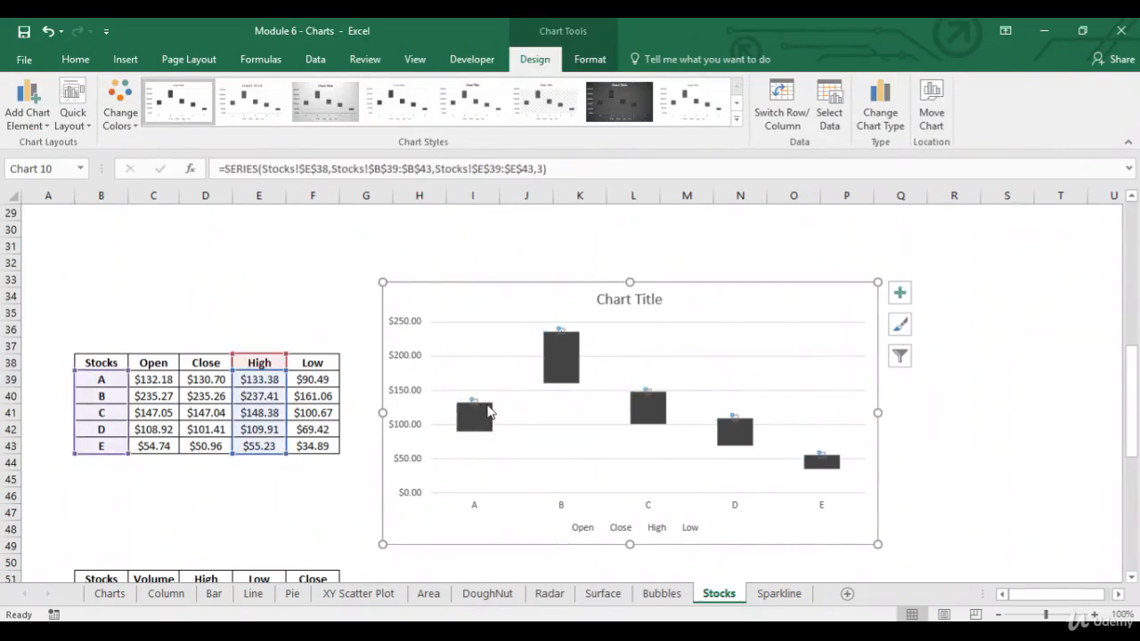
{"action": "left_click", "coordinate": [488, 410]}
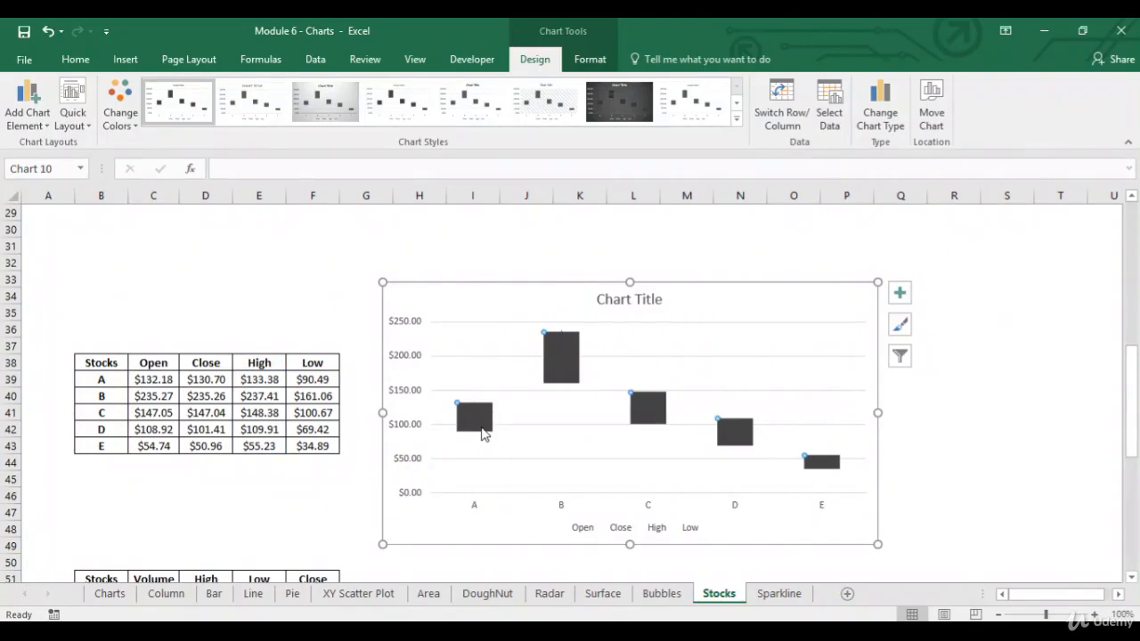
{"action": "left_click", "coordinate": [481, 436]}
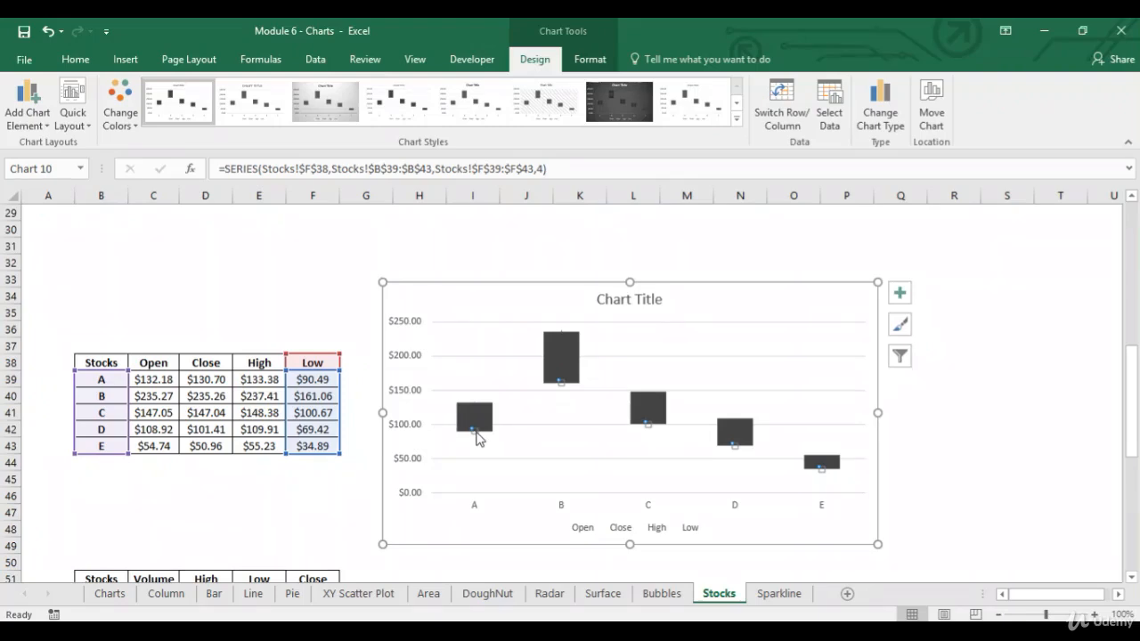
Step: Move the Open-High-Low-Close chart up and to the right to clear space beside the table in rows 51 to 56
{"action": "left_click", "coordinate": [933, 464]}
{"action": "key", "text": "Down"}
{"action": "key", "text": "Down"}
{"action": "key", "text": "Down"}
{"action": "key", "text": "Down"}
{"action": "key", "text": "Down"}
{"action": "key", "text": "Down"}
{"action": "key", "text": "Down"}
{"action": "key", "text": "Down"}
{"action": "key", "text": "Down"}
{"action": "key", "text": "Down"}
{"action": "key", "text": "Down"}
{"action": "key", "text": "Down"}
{"action": "key", "text": "Down"}
{"action": "key", "text": "Down"}
{"action": "key", "text": "Down"}
{"action": "key", "text": "Down"}
{"action": "key", "text": "Down"}
{"action": "key", "text": "Down"}
{"action": "key", "text": "Down"}
{"action": "key", "text": "Down"}
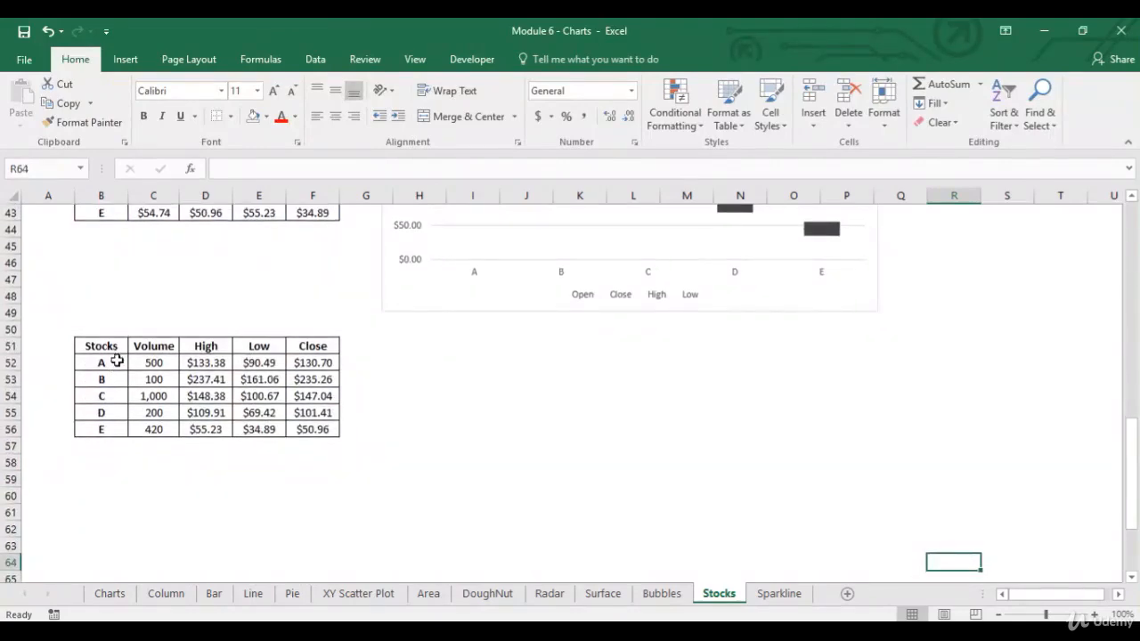
{"action": "left_click_drag", "start_coordinate": [451, 311], "coordinate": [529, 261]}
{"action": "left_click", "coordinate": [430, 330]}
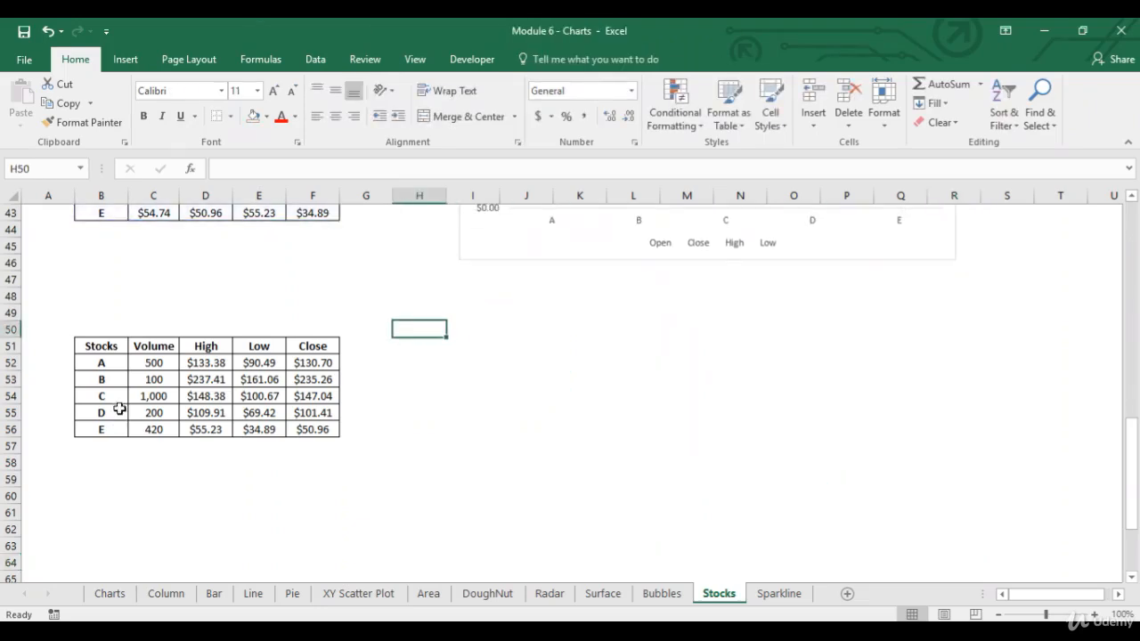
Step: Insert a Volume-High-Low-Close stock chart from the table range B51:F56
{"action": "left_click_drag", "start_coordinate": [116, 347], "coordinate": [318, 431]}
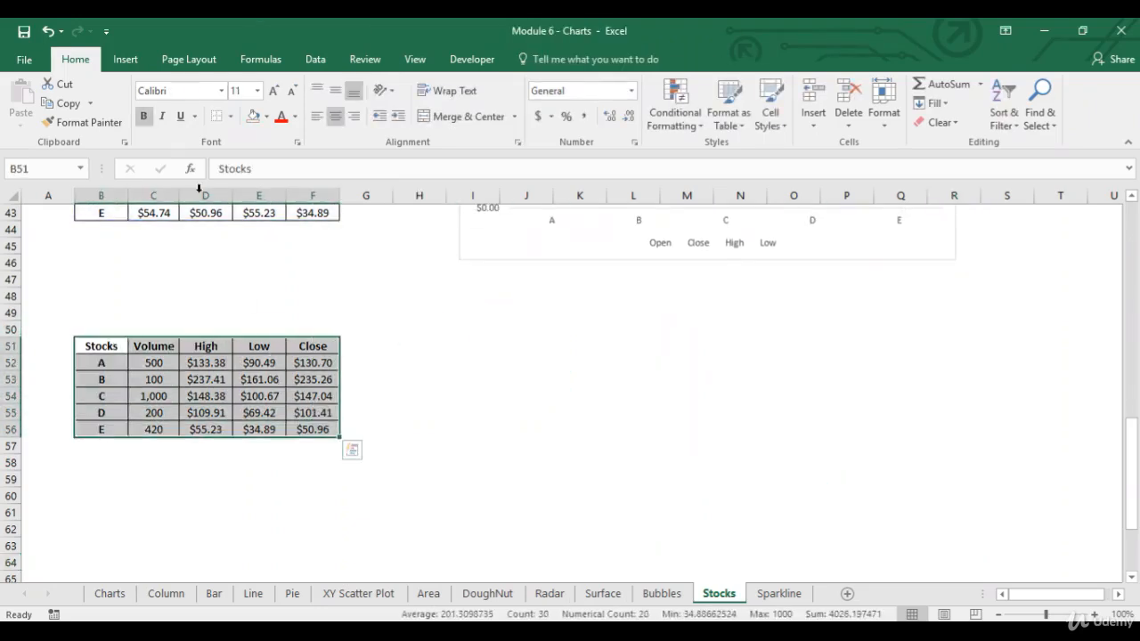
{"action": "left_click", "coordinate": [126, 59]}
{"action": "left_click", "coordinate": [463, 114]}
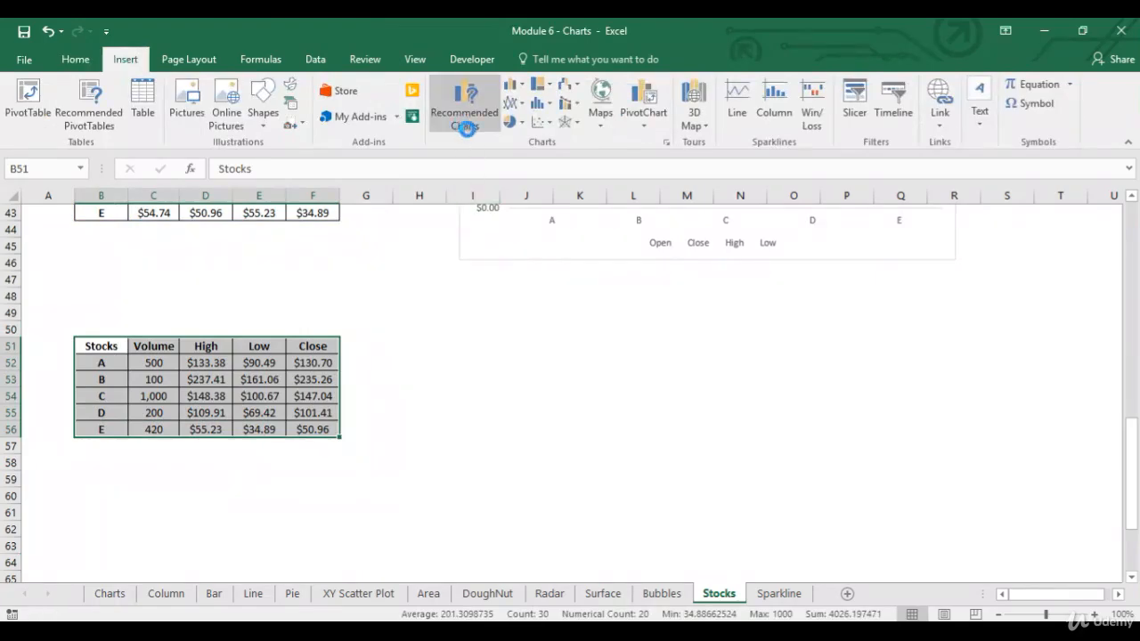
{"action": "left_click", "coordinate": [440, 111]}
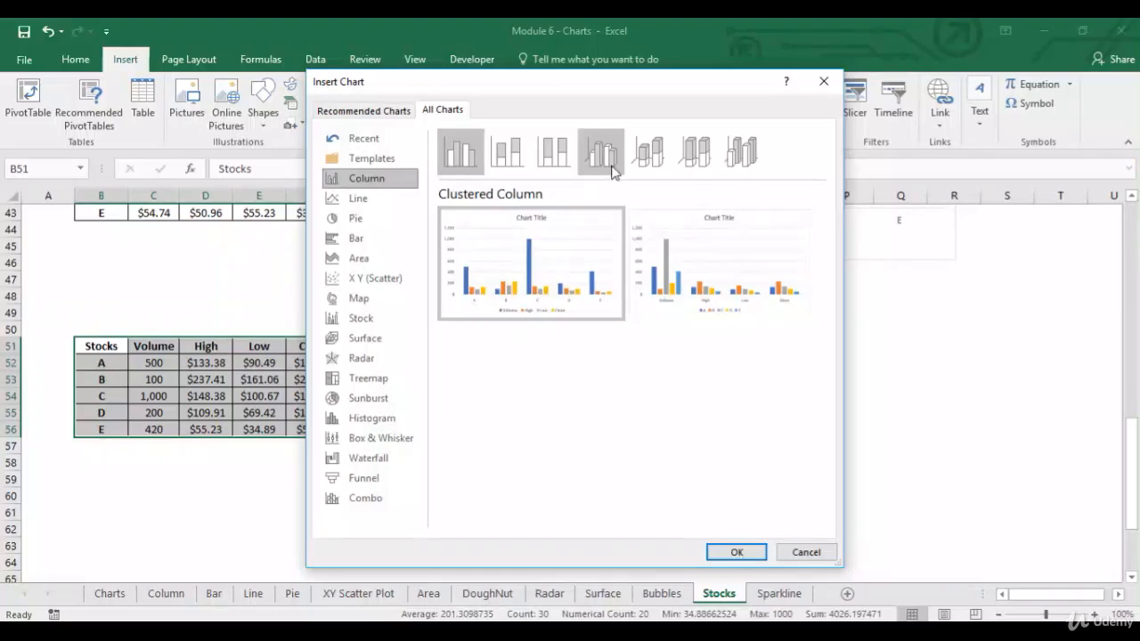
{"action": "left_click", "coordinate": [356, 319]}
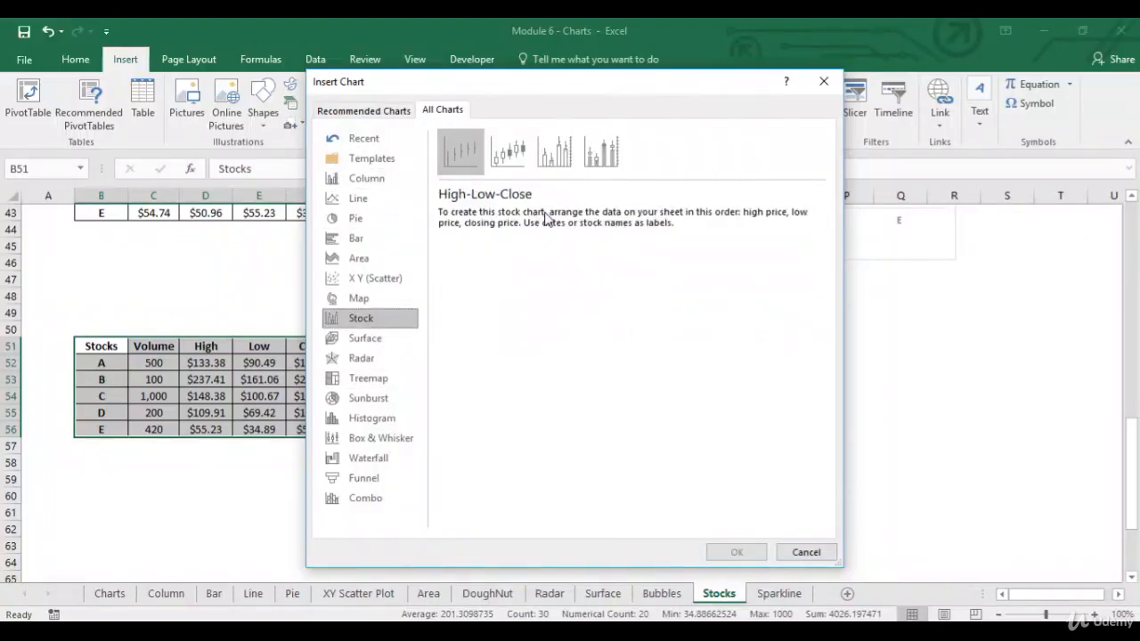
{"action": "left_click", "coordinate": [555, 169]}
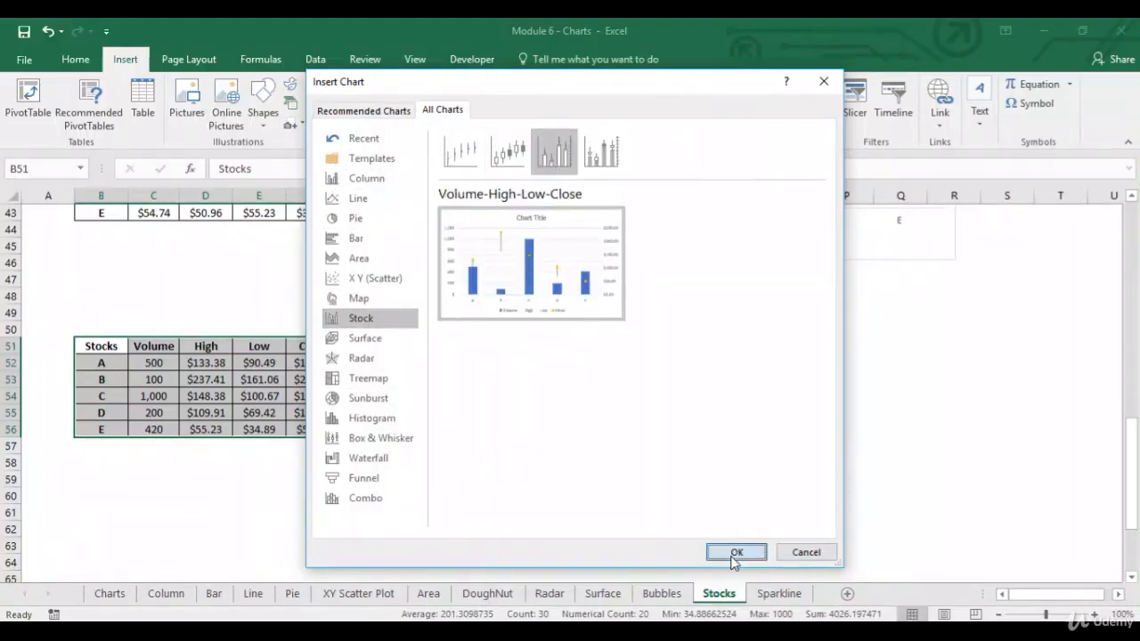
{"action": "left_click", "coordinate": [735, 551]}
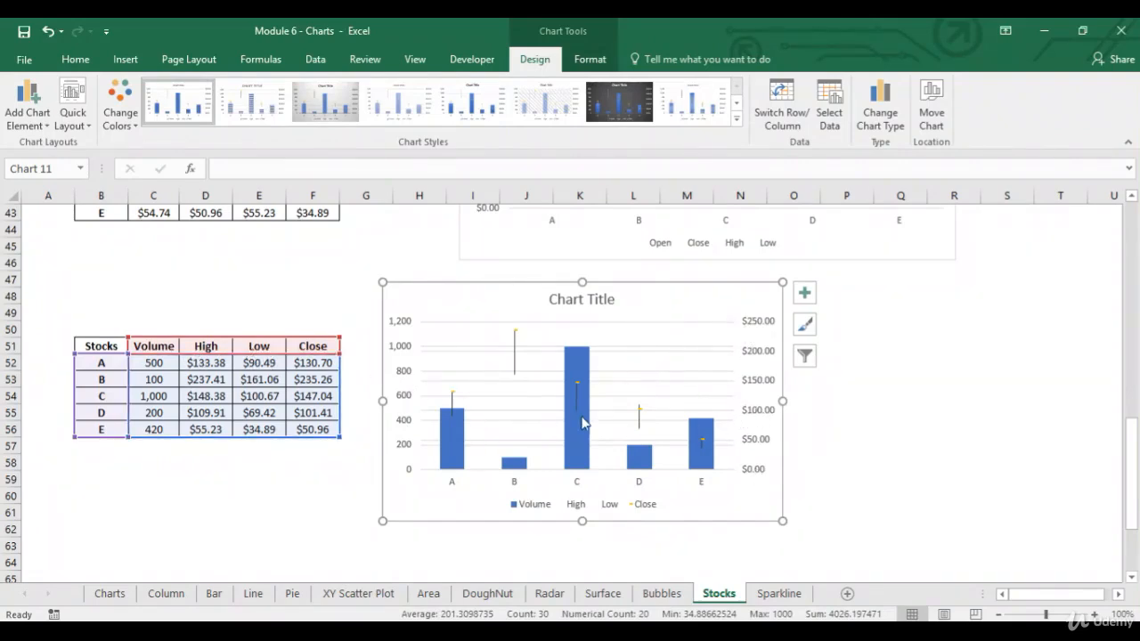
Step: Delete the horizontal gridlines from the Volume-High-Low-Close chart and examine its volume columns for stocks A and B
{"action": "left_click", "coordinate": [511, 397]}
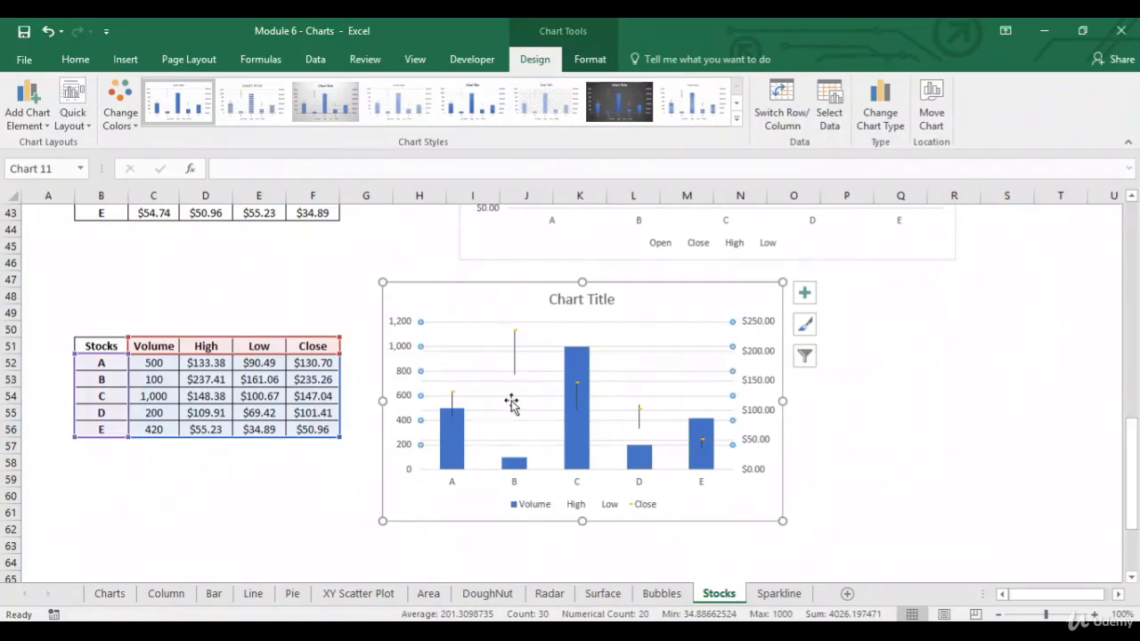
{"action": "key", "text": "Delete"}
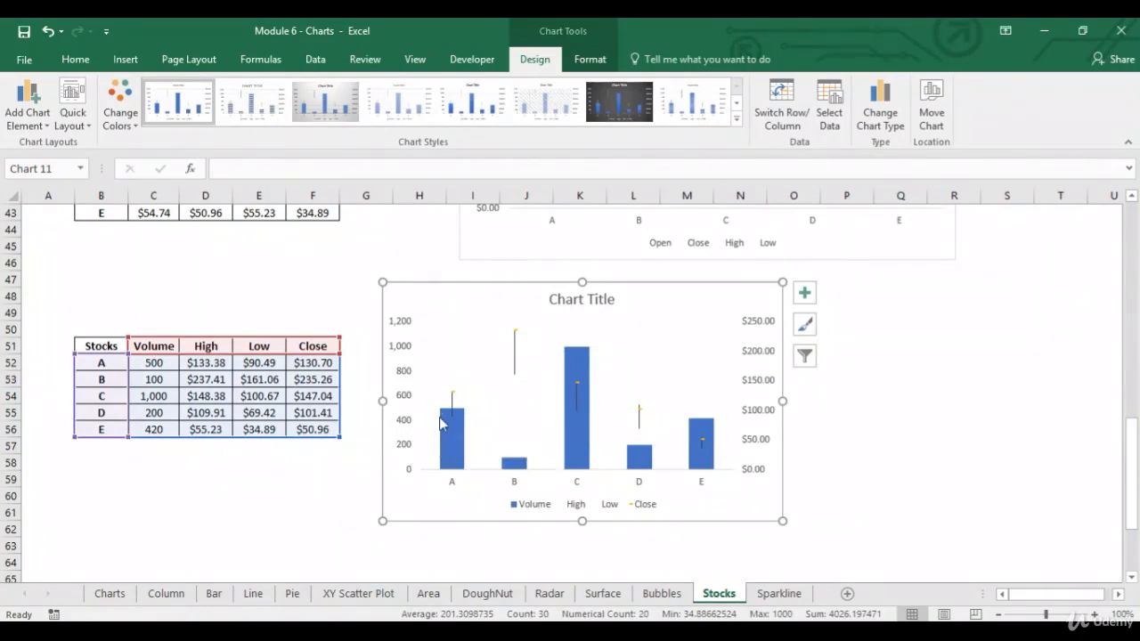
{"action": "mouse_move", "coordinate": [442, 415]}
{"action": "mouse_move", "coordinate": [526, 463]}
{"action": "left_click", "coordinate": [849, 451]}
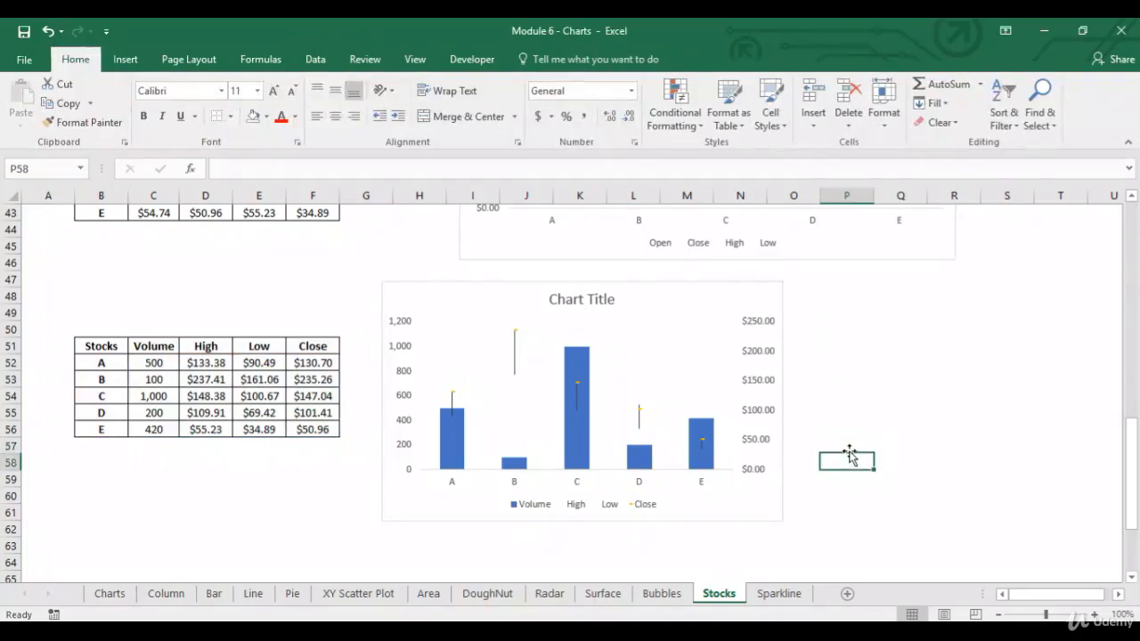
Step: Insert a Volume-Open-High-Low-Close stock chart from the table range B67:G72
{"action": "key", "text": "Down"}
{"action": "key", "text": "Down"}
{"action": "key", "text": "Down"}
{"action": "key", "text": "Down"}
{"action": "key", "text": "Down"}
{"action": "key", "text": "Down"}
{"action": "key", "text": "Down"}
{"action": "key", "text": "Down"}
{"action": "key", "text": "Down"}
{"action": "key", "text": "Down"}
{"action": "key", "text": "Down"}
{"action": "key", "text": "Down"}
{"action": "key", "text": "Down"}
{"action": "key", "text": "Down"}
{"action": "key", "text": "Down"}
{"action": "key", "text": "Down"}
{"action": "key", "text": "Down"}
{"action": "key", "text": "Down"}
{"action": "key", "text": "Down"}
{"action": "key", "text": "Down"}
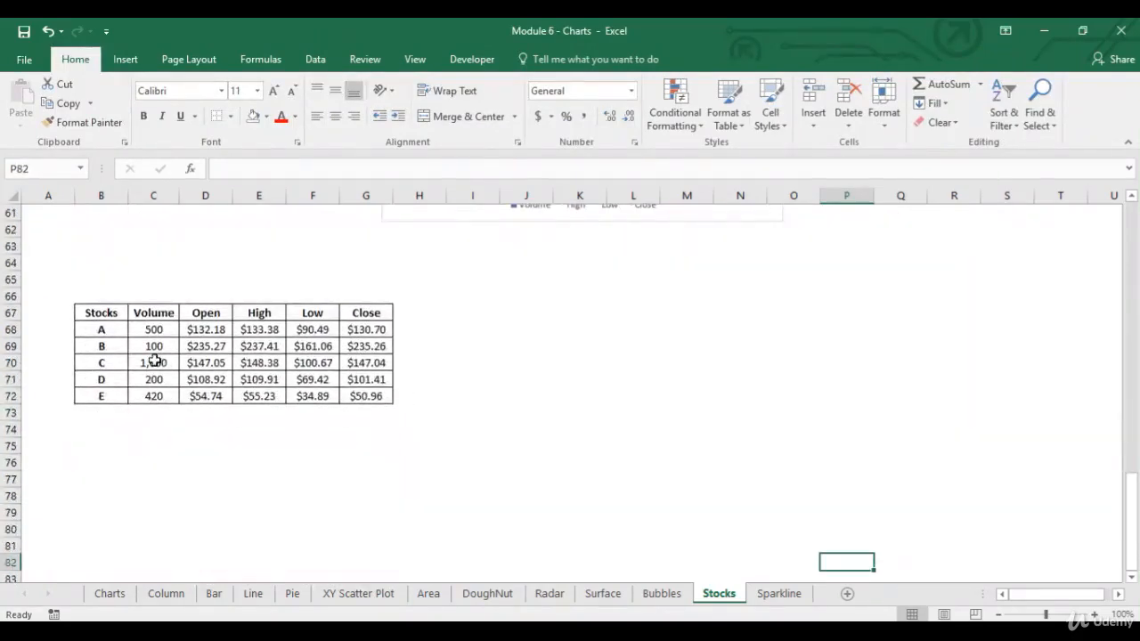
{"action": "left_click_drag", "start_coordinate": [122, 316], "coordinate": [360, 397]}
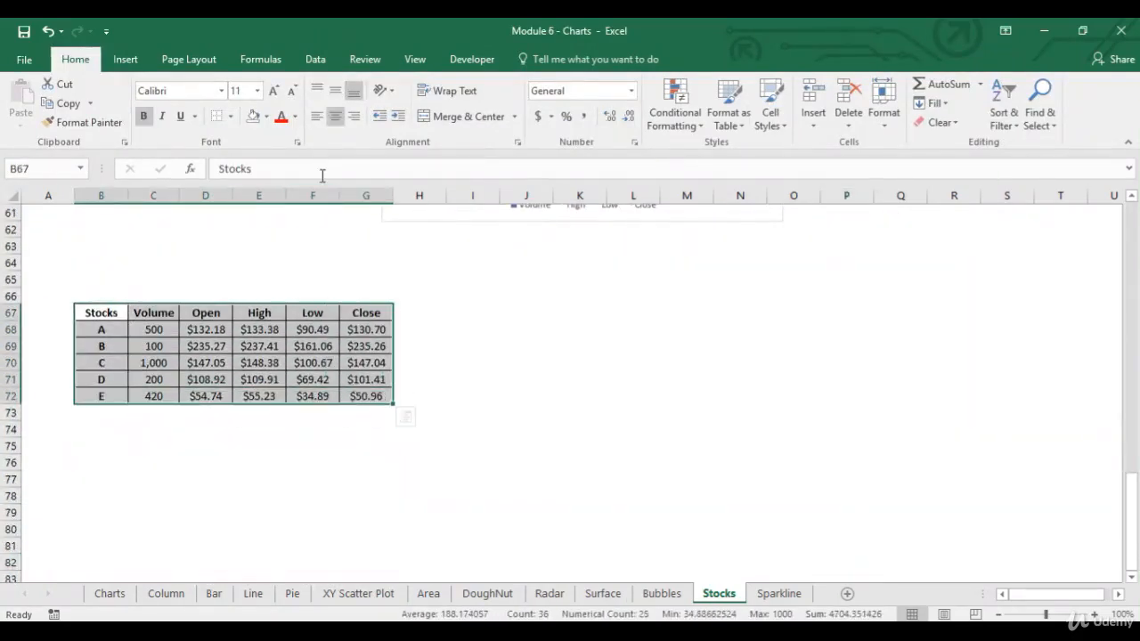
{"action": "left_click", "coordinate": [125, 58]}
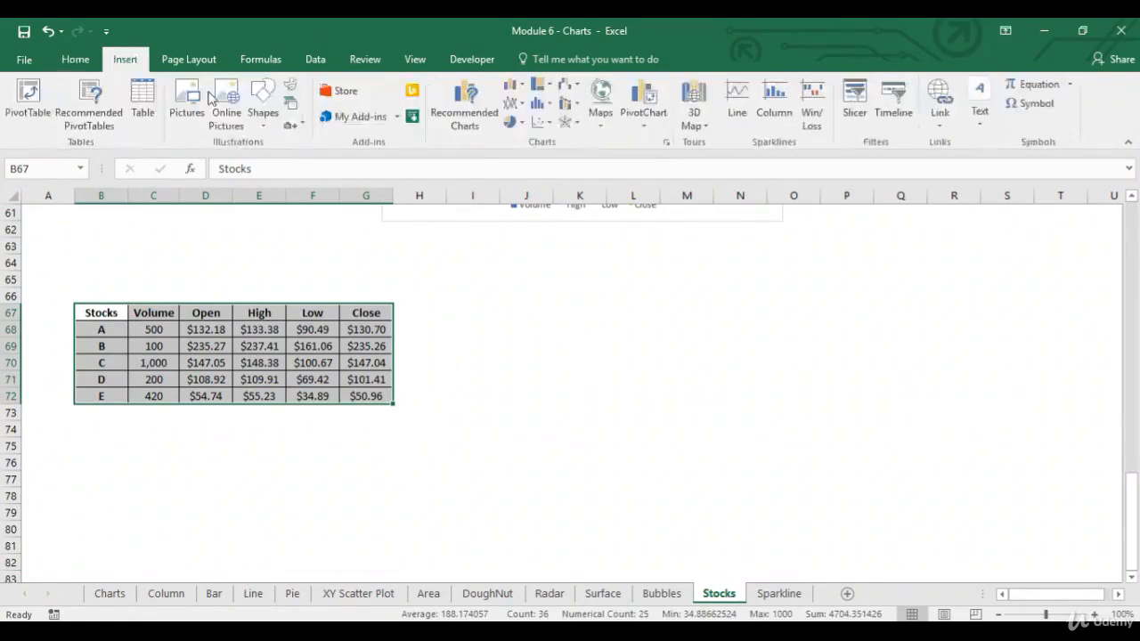
{"action": "left_click", "coordinate": [463, 125]}
{"action": "left_click", "coordinate": [443, 109]}
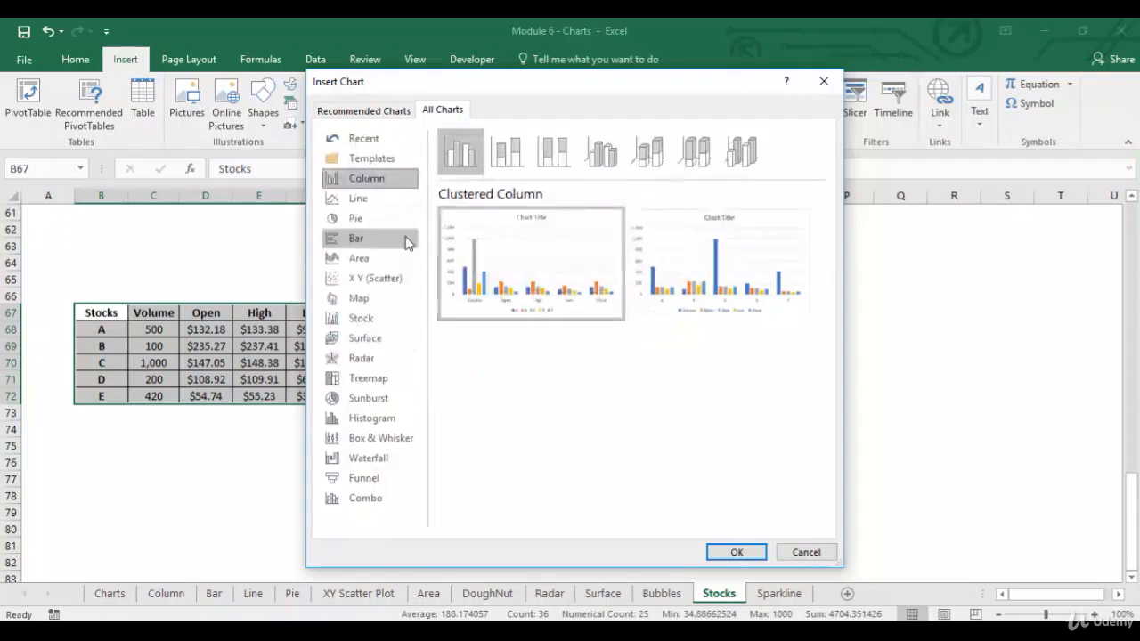
{"action": "left_click", "coordinate": [385, 323]}
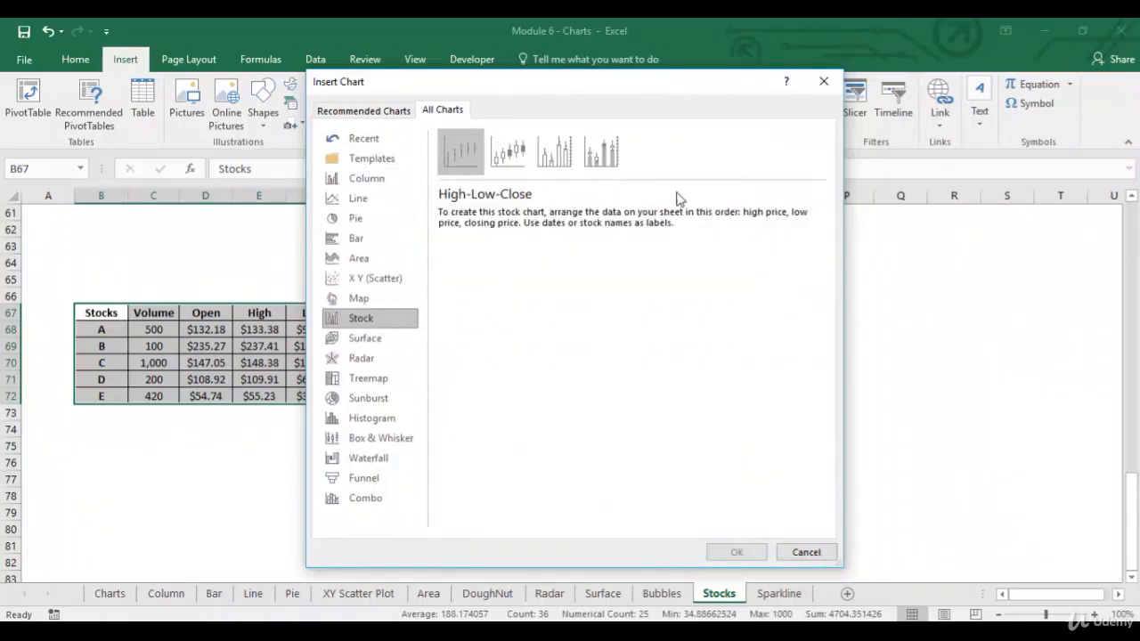
{"action": "left_click", "coordinate": [598, 148]}
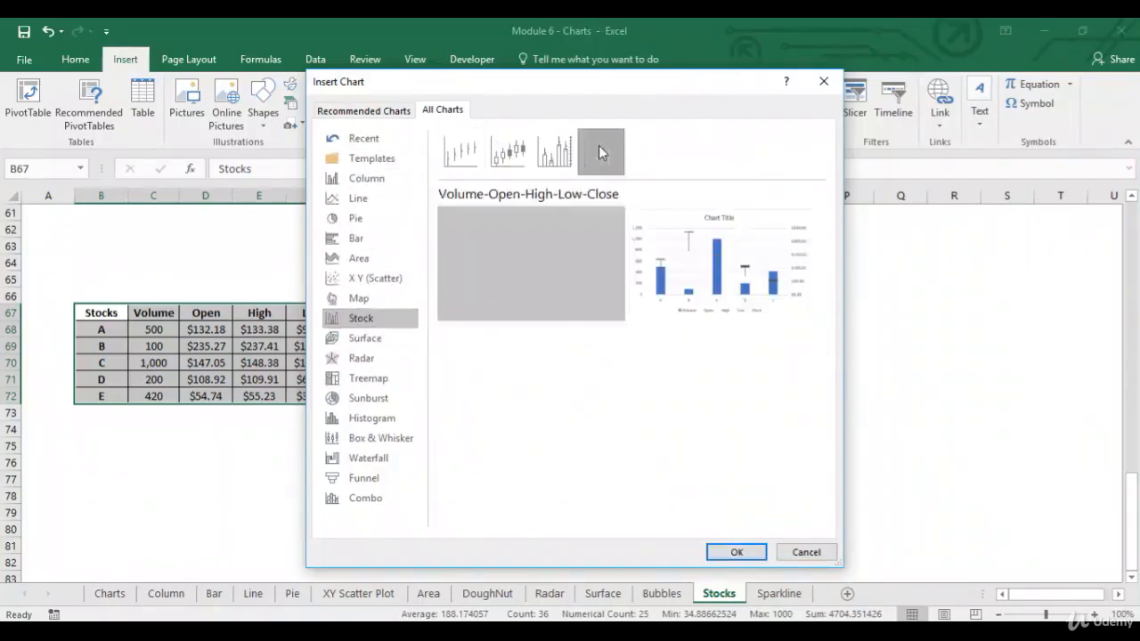
{"action": "left_click", "coordinate": [748, 554]}
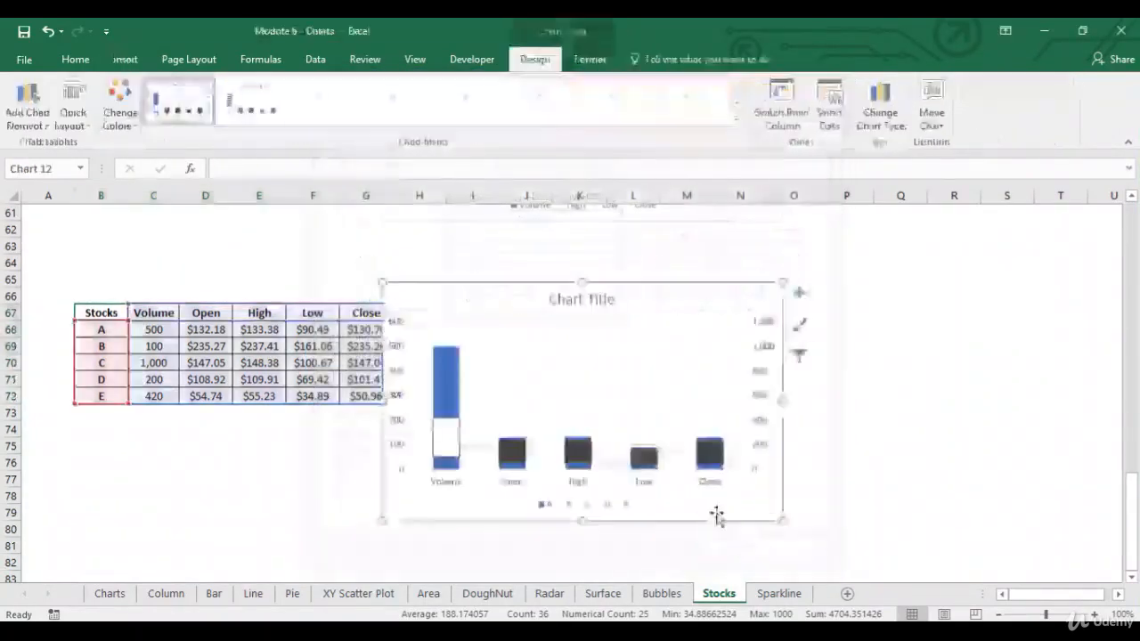
Step: Swap the Volume-Open-High-Low-Close chart's rows and columns so stocks A to E are the categories, and enlarge the chart to about column Q, row 82
{"action": "right_click", "coordinate": [622, 374]}
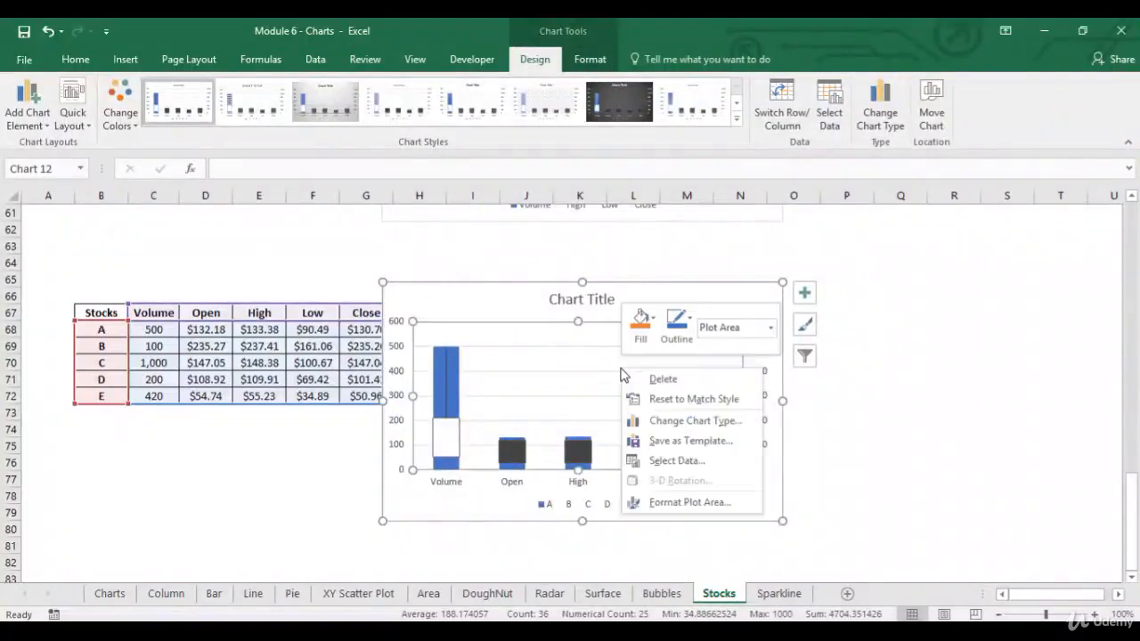
{"action": "left_click", "coordinate": [674, 460]}
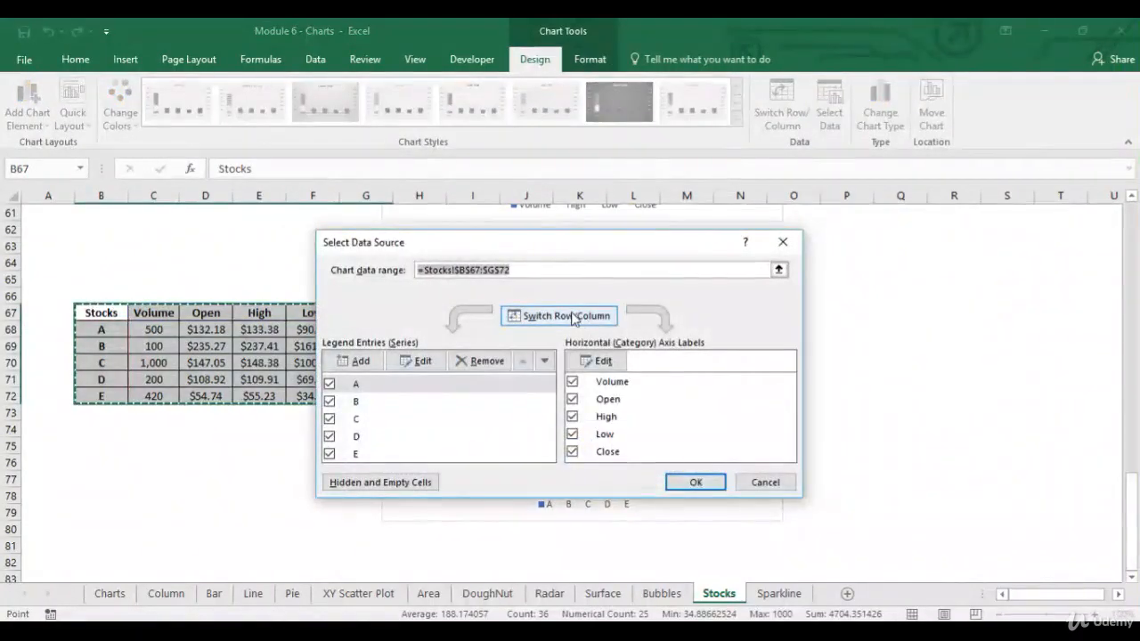
{"action": "left_click", "coordinate": [571, 317]}
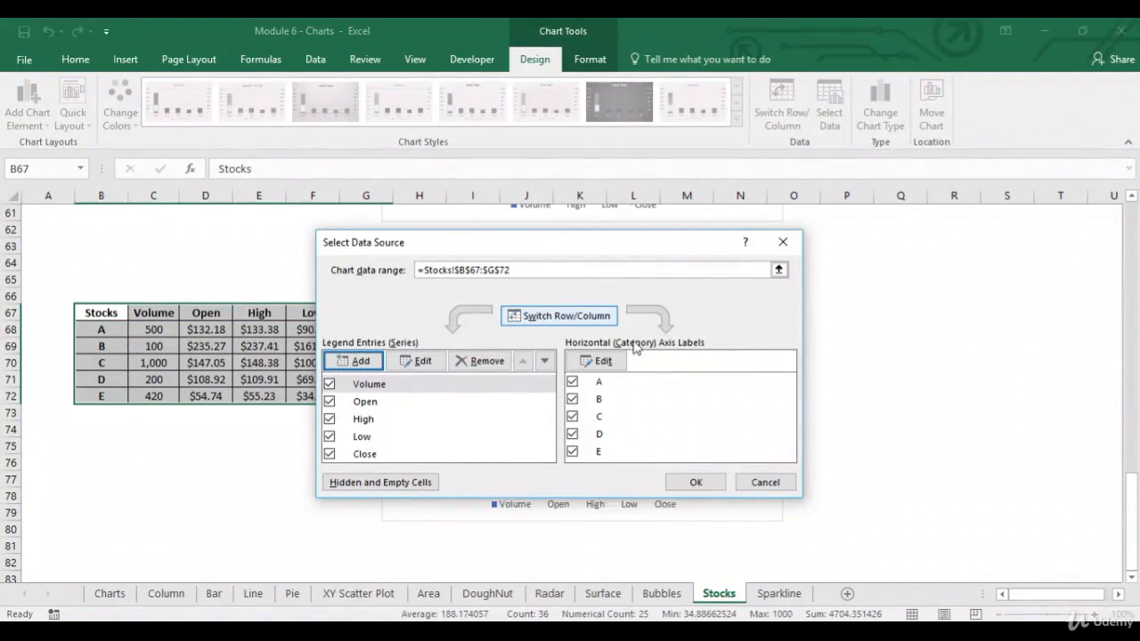
{"action": "left_click", "coordinate": [711, 481]}
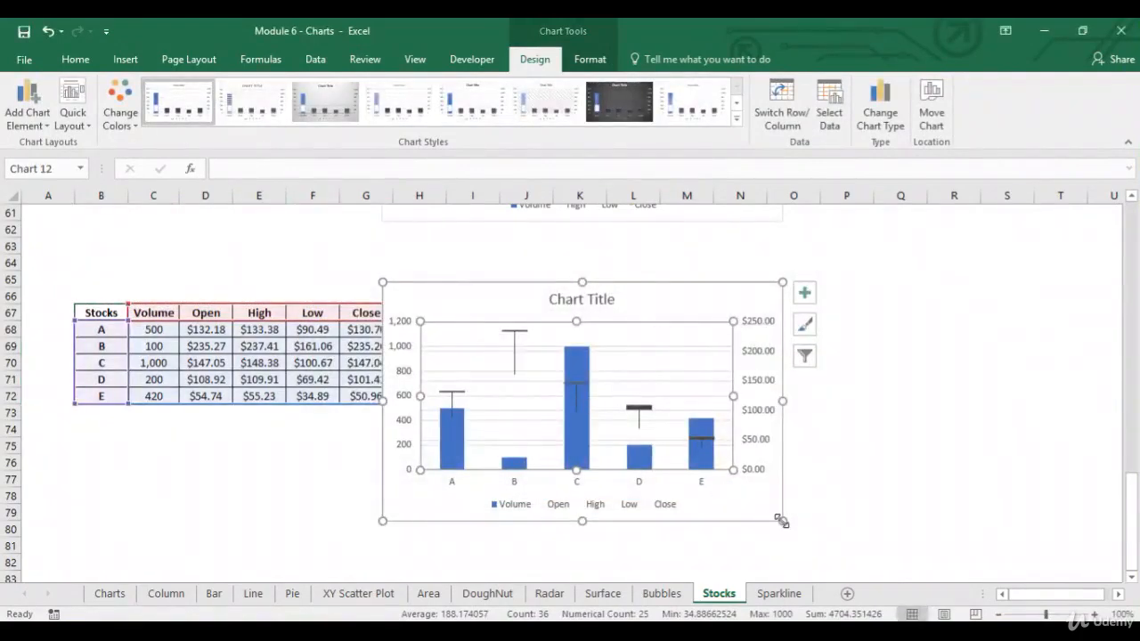
{"action": "left_click_drag", "start_coordinate": [781, 522], "coordinate": [922, 575]}
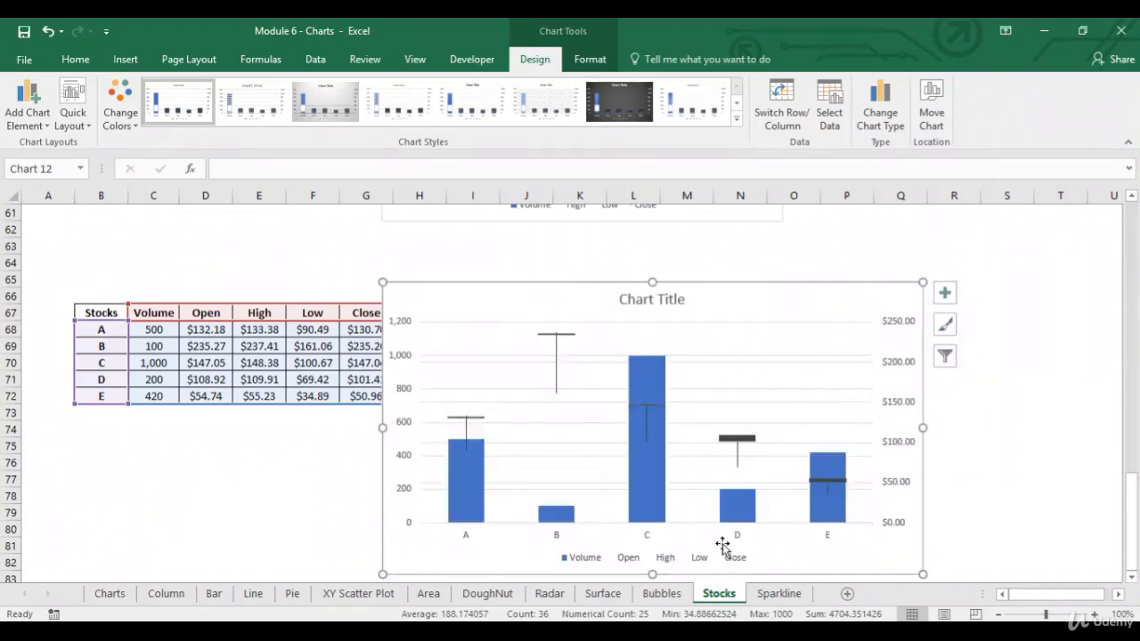
{"action": "left_click", "coordinate": [341, 492]}
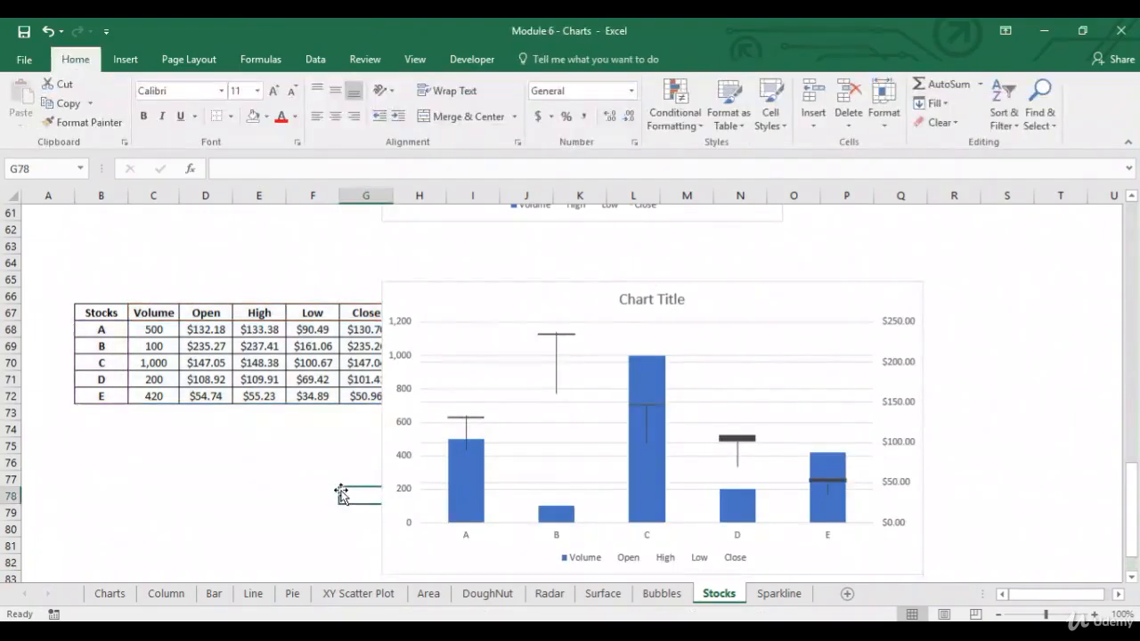